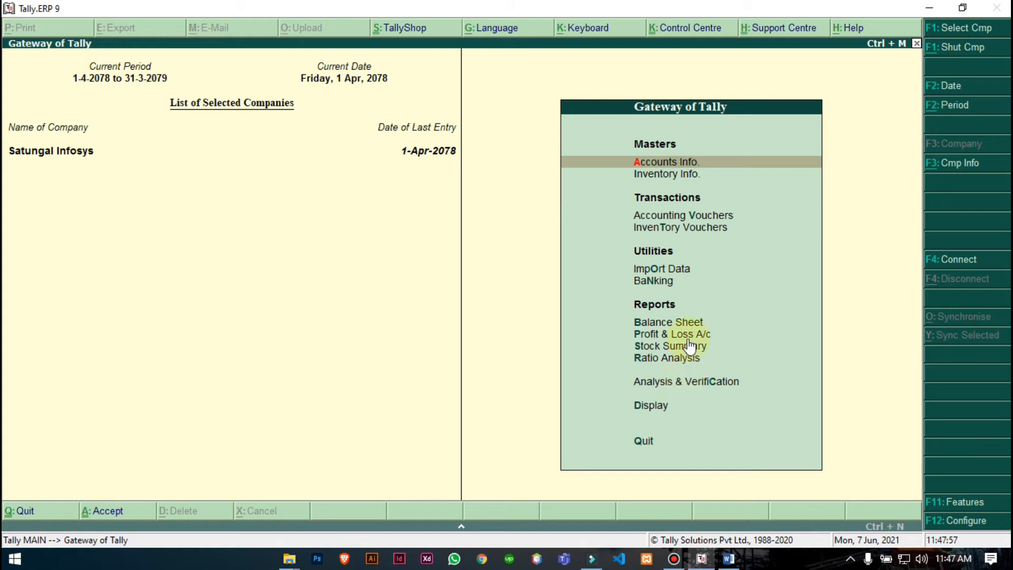
- Read the Rastriya Banijya Bank loan details (item a) in the Word task document
{"action": "left_click", "coordinate": [729, 560]}
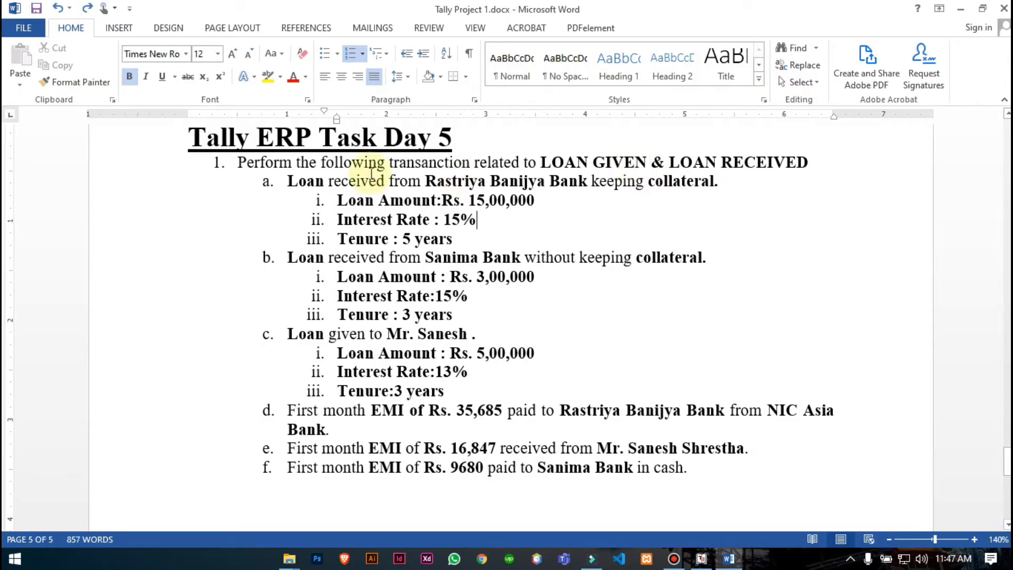
{"action": "left_click_drag", "start_coordinate": [284, 180], "coordinate": [494, 233]}
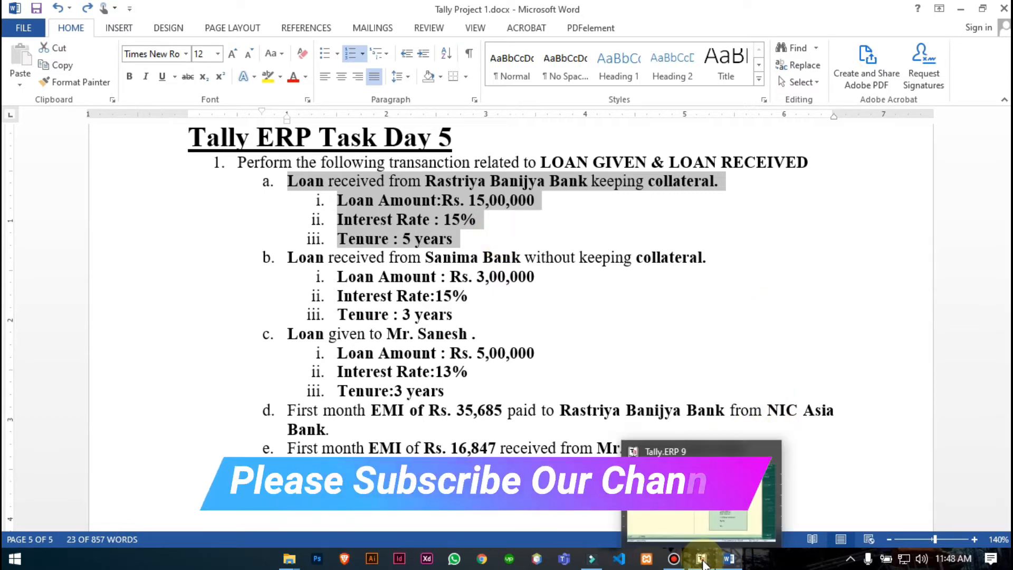
{"action": "left_click", "coordinate": [701, 558]}
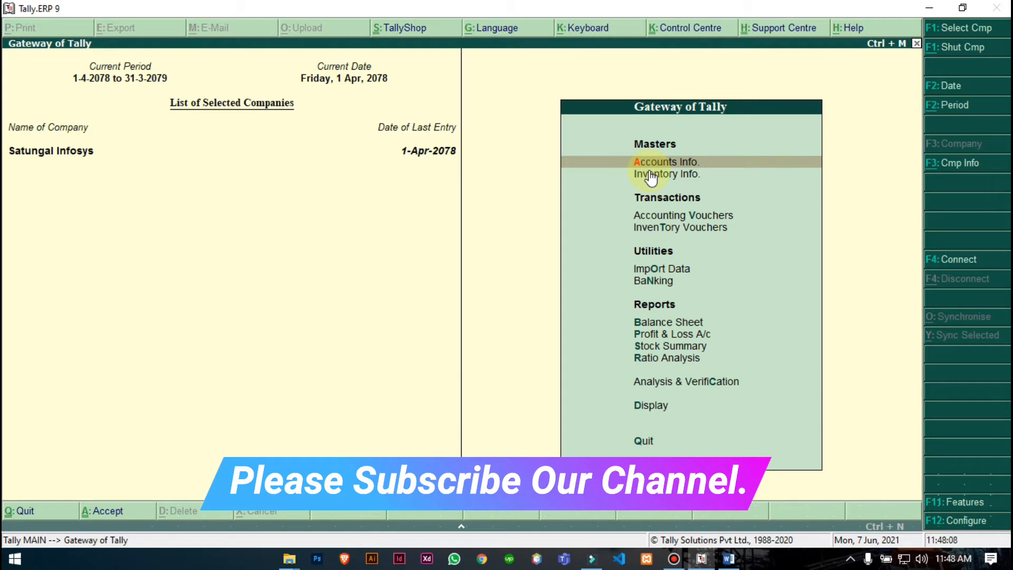
- Open a blank Ledger Creation form through Accounts Info > Ledgers > Create
{"action": "key", "text": "Return"}
{"action": "key", "text": "Down"}
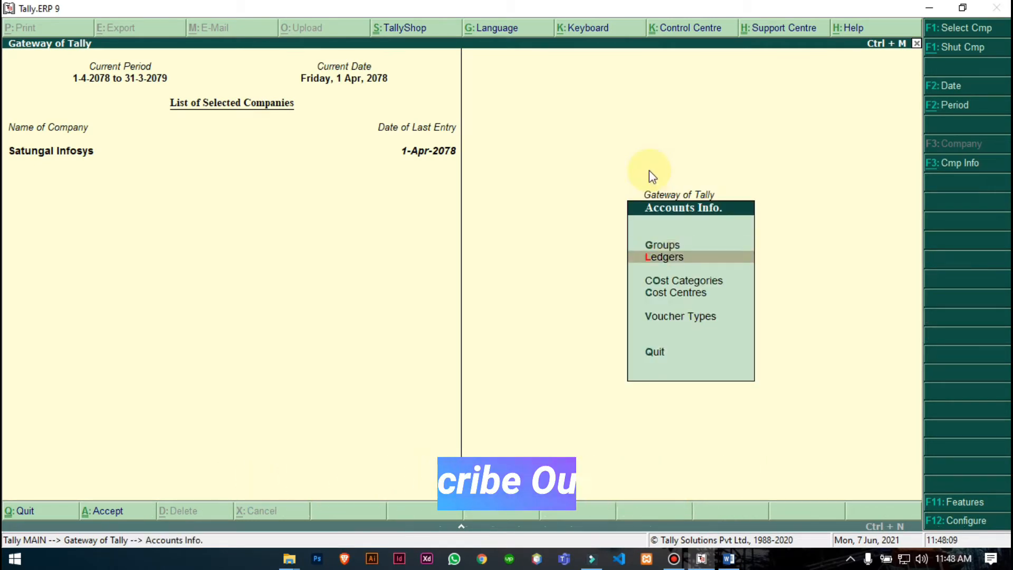
{"action": "key", "text": "Return"}
{"action": "key", "text": "Return"}
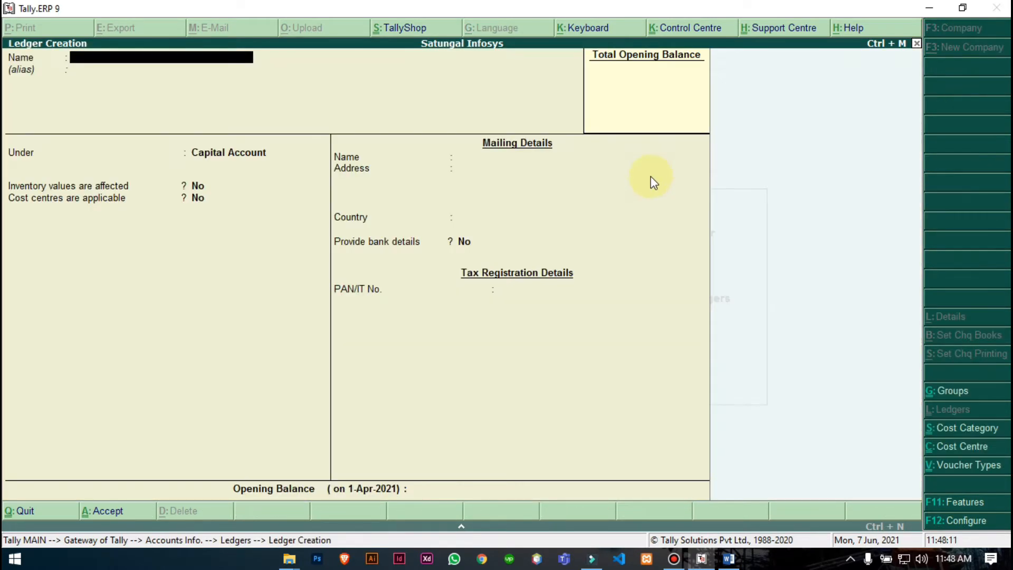
{"action": "left_click", "coordinate": [728, 558]}
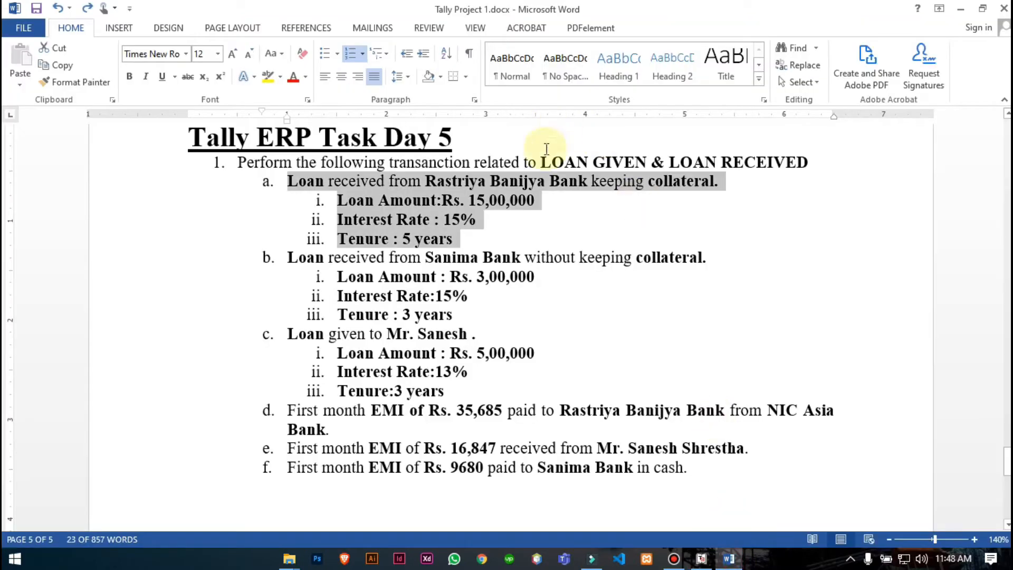
{"action": "left_click", "coordinate": [701, 558]}
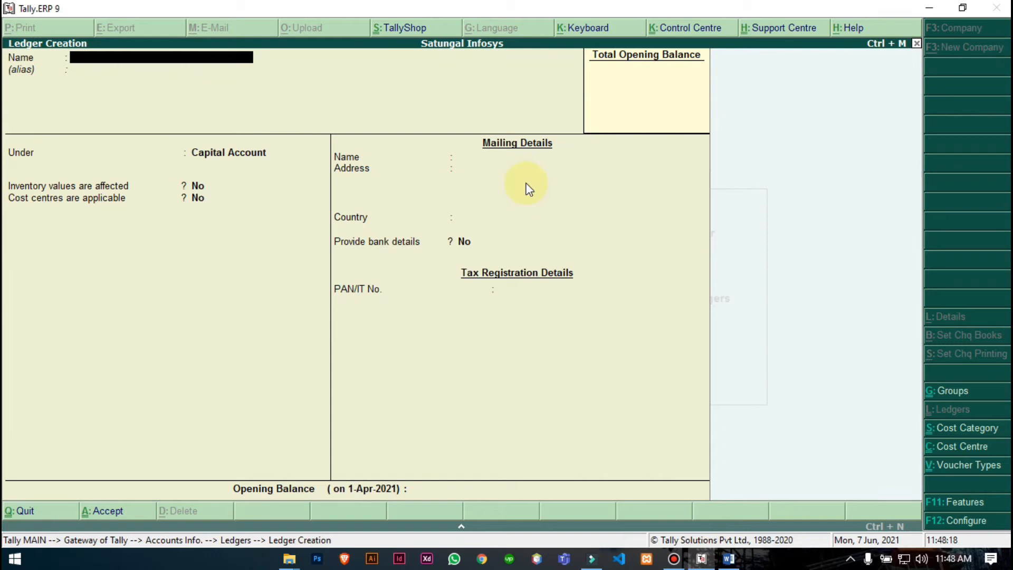
- Name the new ledger 'RBB Bank Loan A/c', correcting the typos in 'Loan'
{"action": "type", "text": "RBB Bank LOan"}
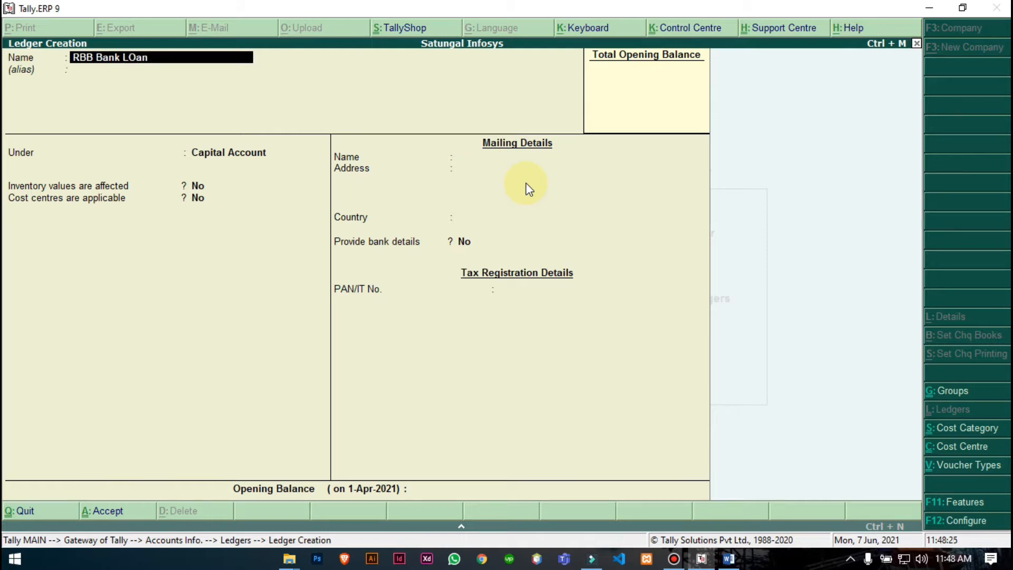
{"action": "key", "text": "BackSpace"}
{"action": "key", "text": "BackSpace"}
{"action": "type", "text": "oa"}
{"action": "key", "text": "BackSpace"}
{"action": "type", "text": "n"}
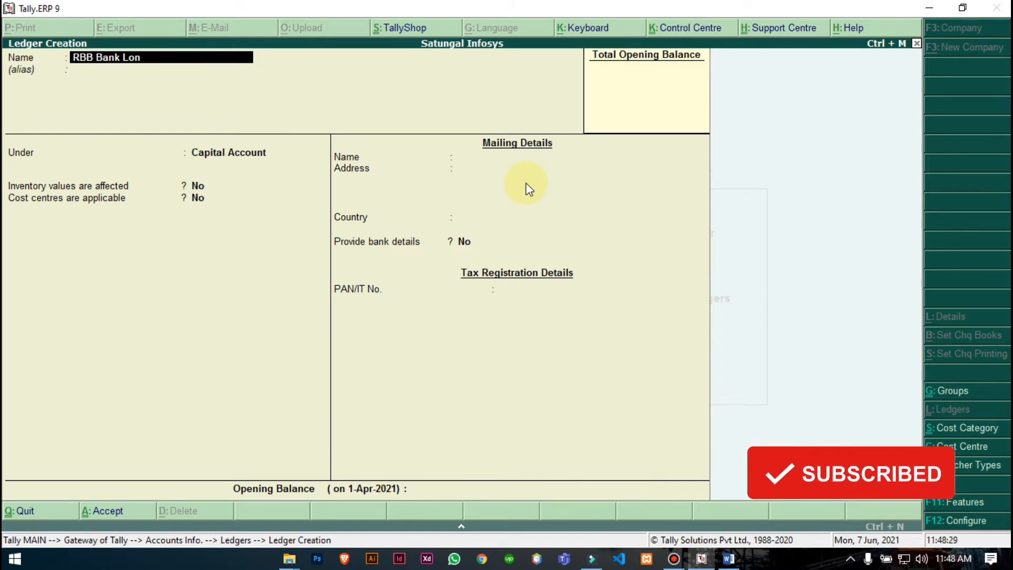
{"action": "key", "text": "BackSpace"}
{"action": "type", "text": "an A"}
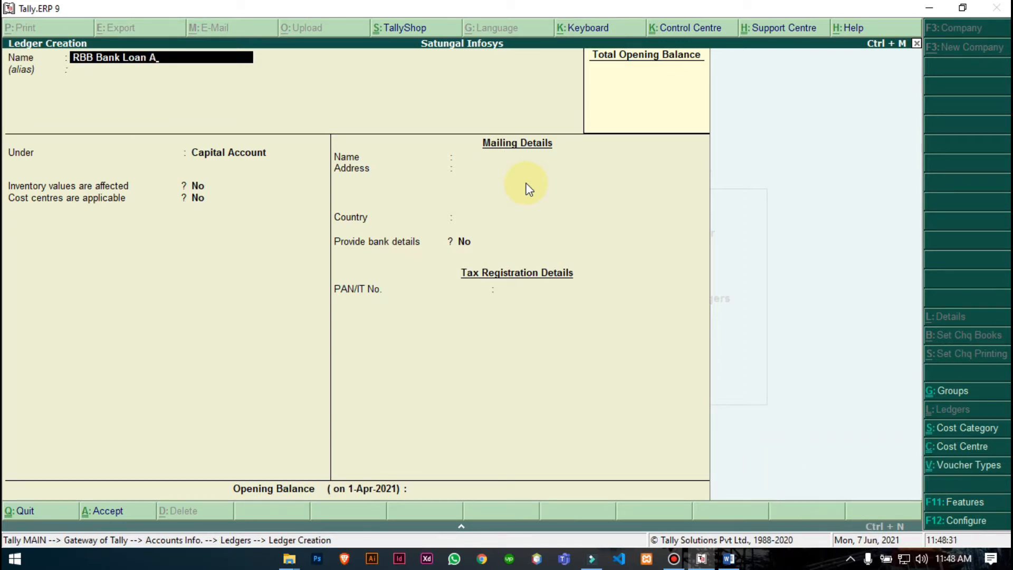
{"action": "type", "text": "/c"}
{"action": "key", "text": "Return"}
{"action": "key", "text": "Return"}
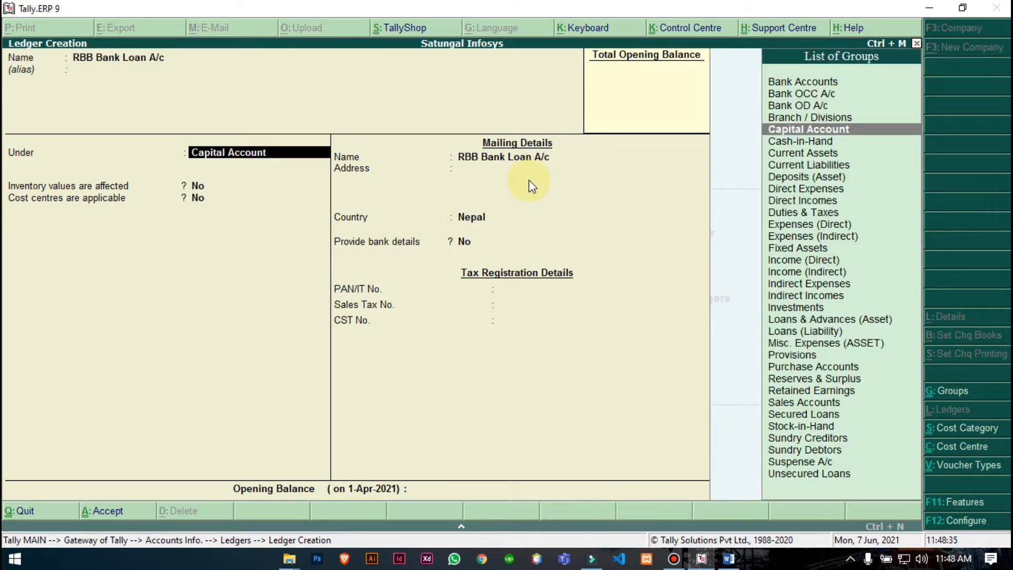
- Confirm the loan is collateral-backed, then group the ledger under Secured Loans and save it
{"action": "key", "text": "alt+Tab"}
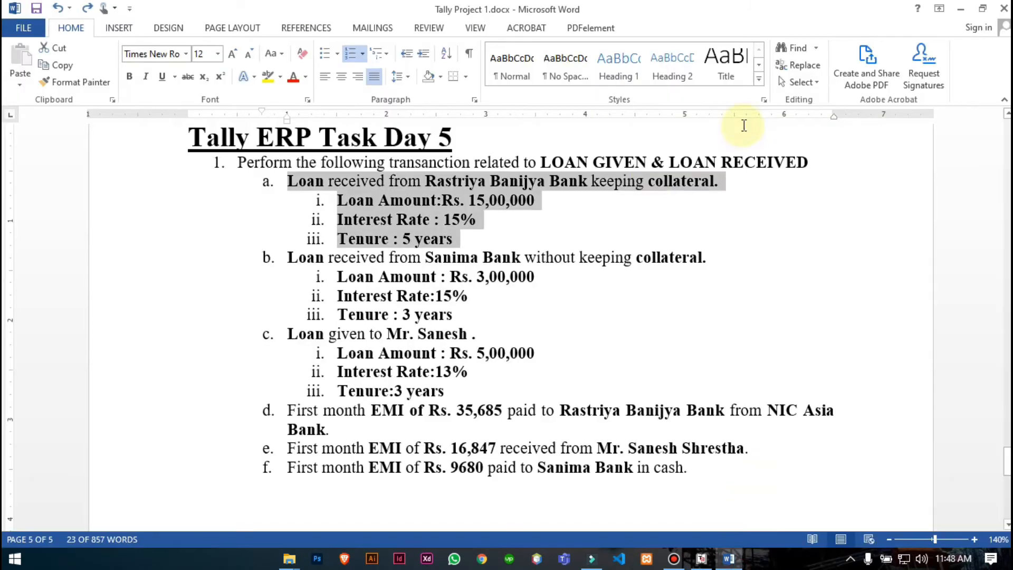
{"action": "left_click", "coordinate": [597, 190]}
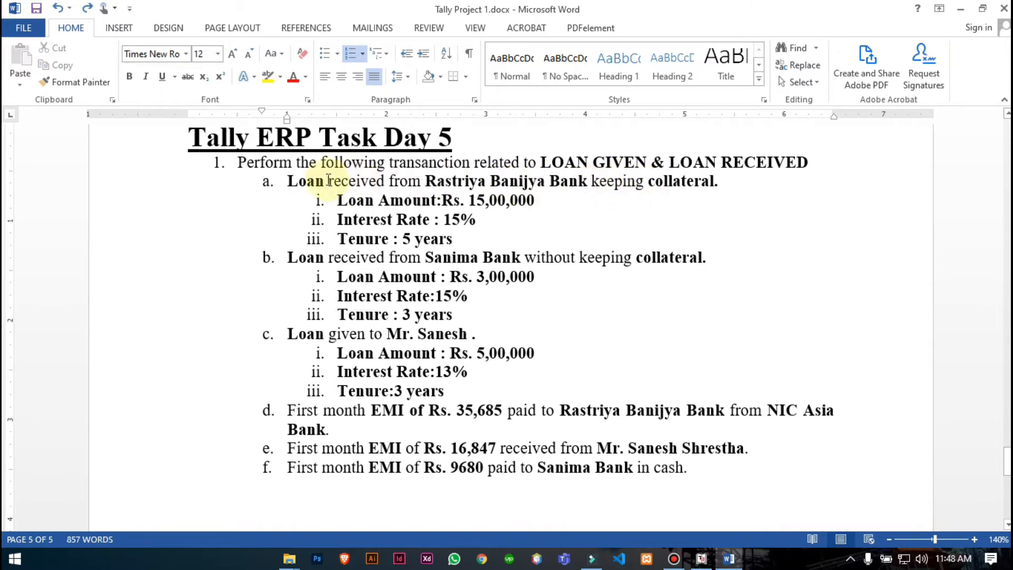
{"action": "left_click_drag", "start_coordinate": [598, 182], "coordinate": [713, 182]}
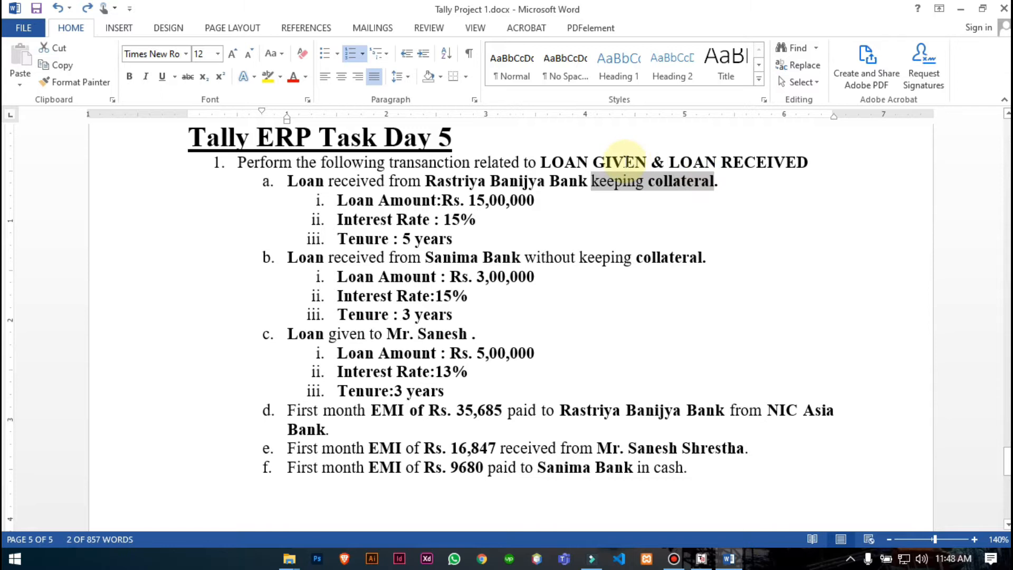
{"action": "left_click", "coordinate": [701, 558]}
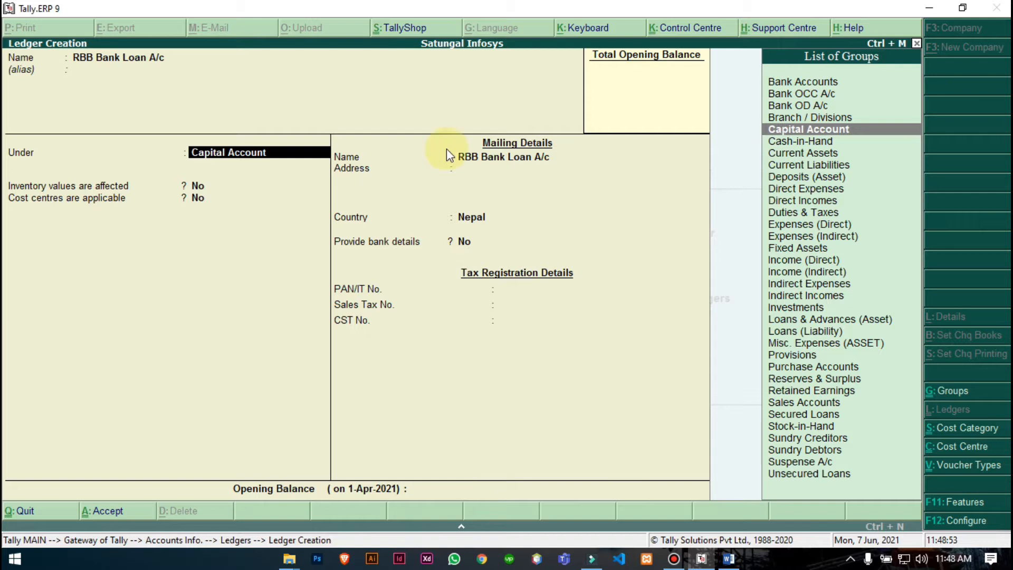
{"action": "type", "text": "Secured Loans"}
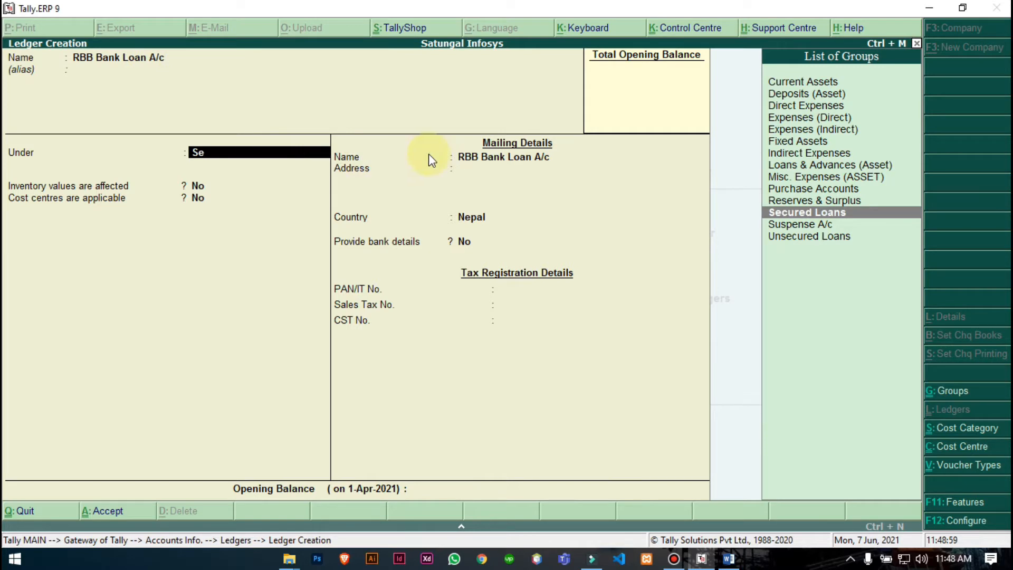
{"action": "key", "text": "Return"}
{"action": "key", "text": "Return"}
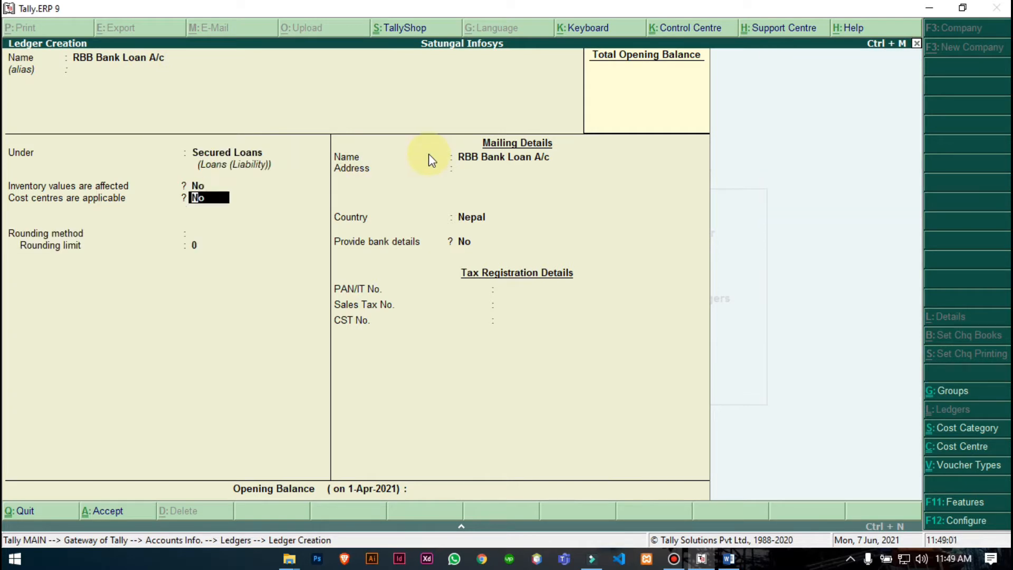
{"action": "key", "text": "Return"}
{"action": "key", "text": "Return"}
{"action": "key", "text": "Return"}
{"action": "key", "text": "Return"}
{"action": "key", "text": "Return"}
{"action": "key", "text": "Return"}
{"action": "key", "text": "Return"}
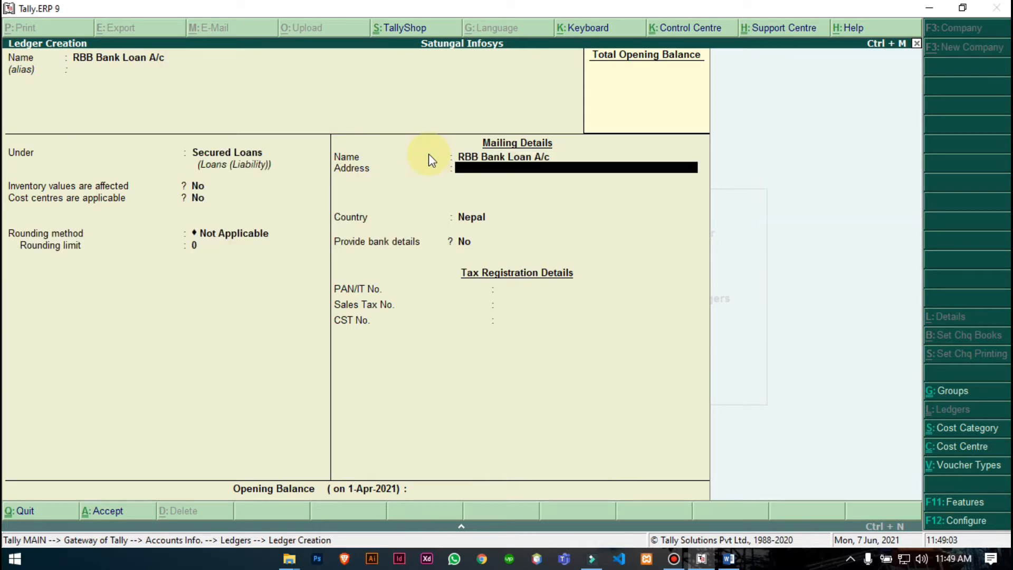
{"action": "key", "text": "Return"}
{"action": "key", "text": "Return"}
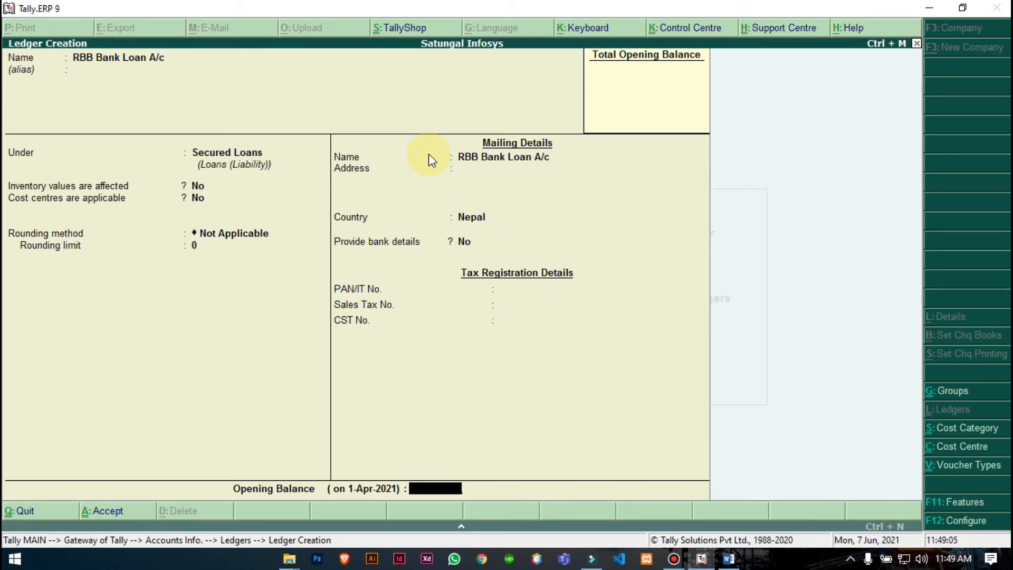
{"action": "key", "text": "Return"}
{"action": "key", "text": "Return"}
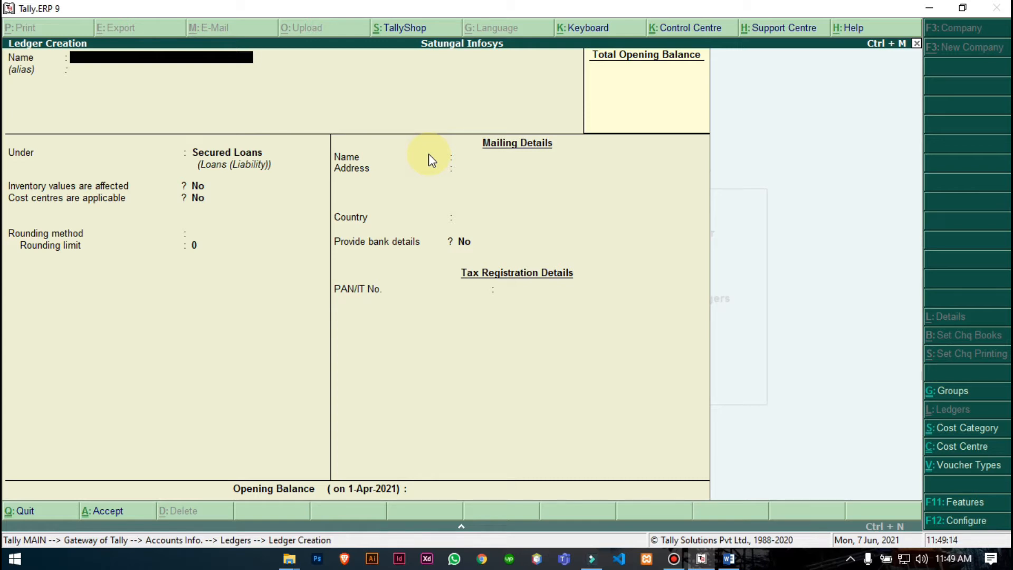
- Save a ledger 'Interest on RBB Bank Loan @ 15%' under Indirect Expenses
{"action": "type", "text": "Interest on RBB Bank Loan @"}
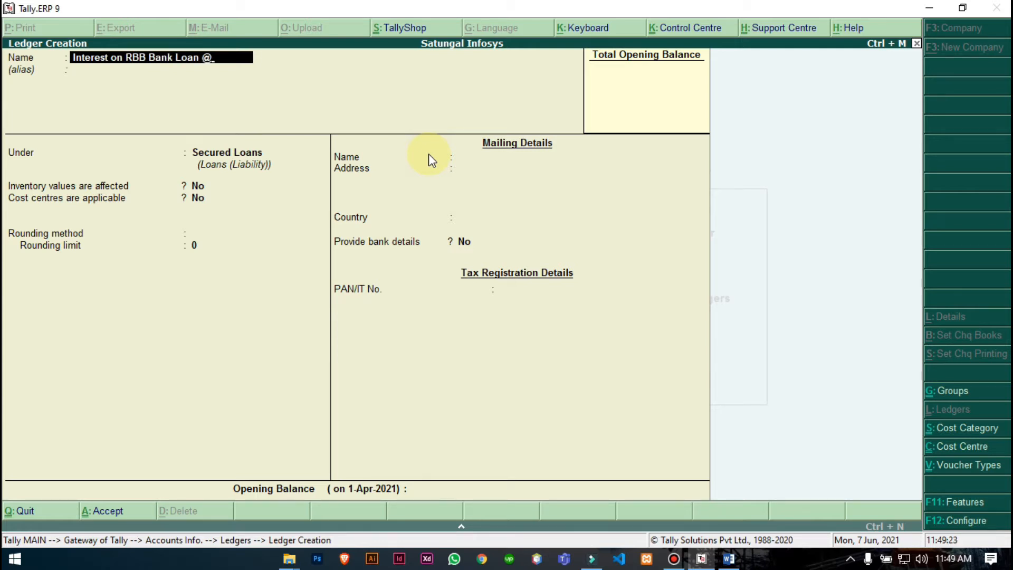
{"action": "type", "text": " 15%"}
{"action": "key", "text": "Return"}
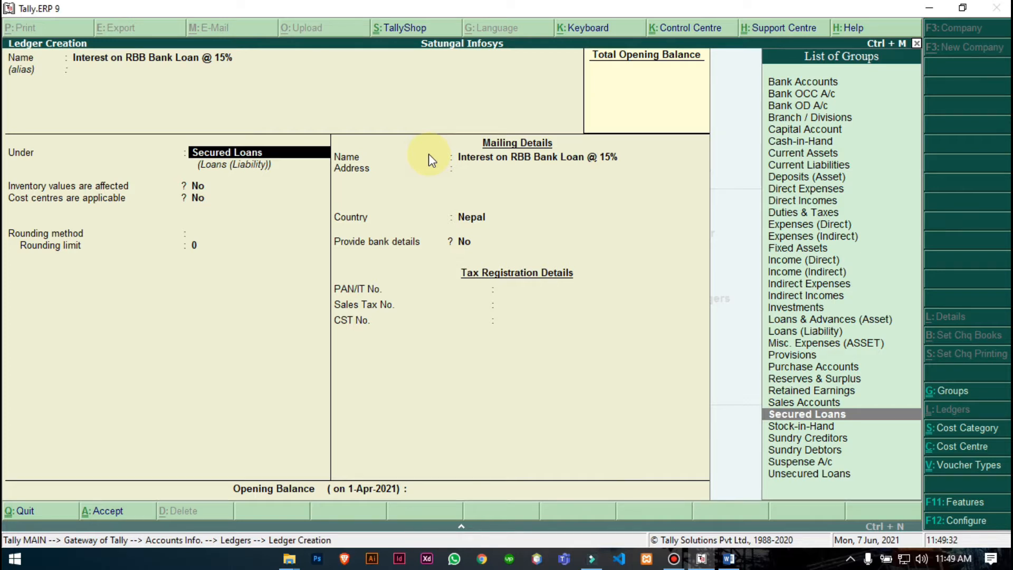
{"action": "type", "text": "Ind"}
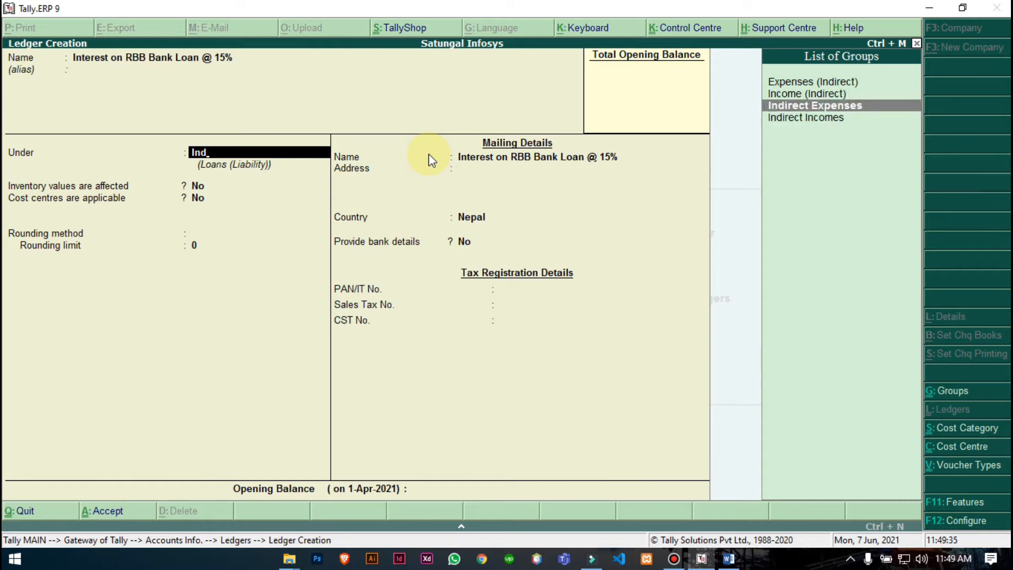
{"action": "key", "text": "Return"}
{"action": "key", "text": "Return"}
{"action": "key", "text": "Return"}
{"action": "key", "text": "Return"}
{"action": "key", "text": "Return"}
{"action": "key", "text": "Return"}
{"action": "key", "text": "Return"}
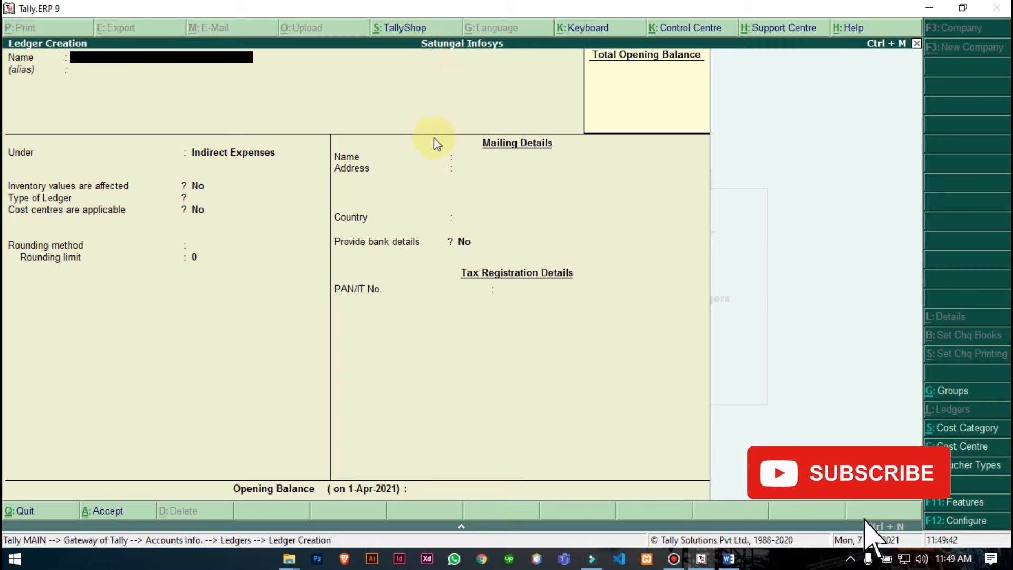
{"action": "key", "text": "Escape"}
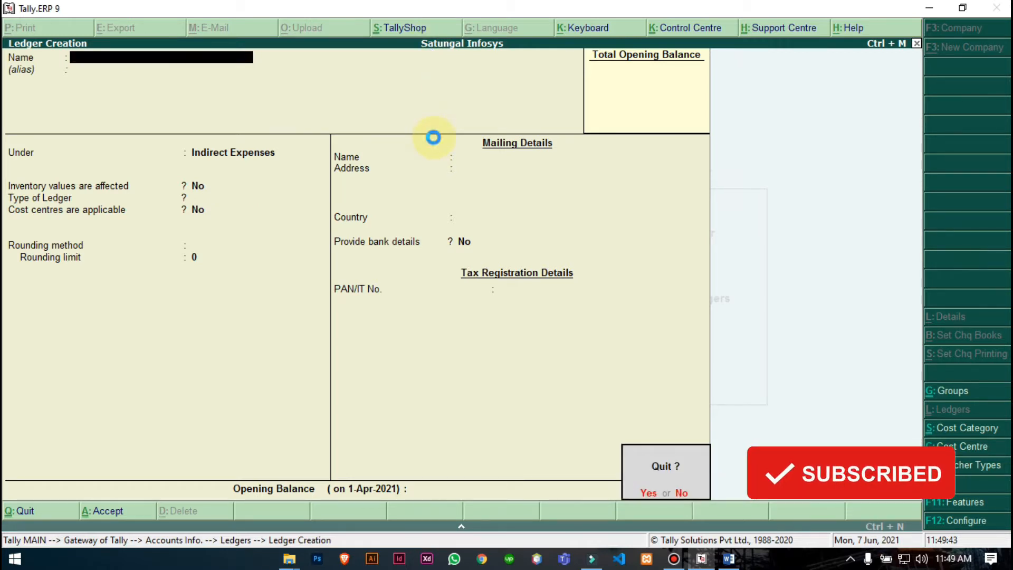
- Quit ledger creation and go to accounting voucher entry from the gateway
{"action": "key", "text": "y"}
{"action": "key", "text": "Escape"}
{"action": "key", "text": "Escape"}
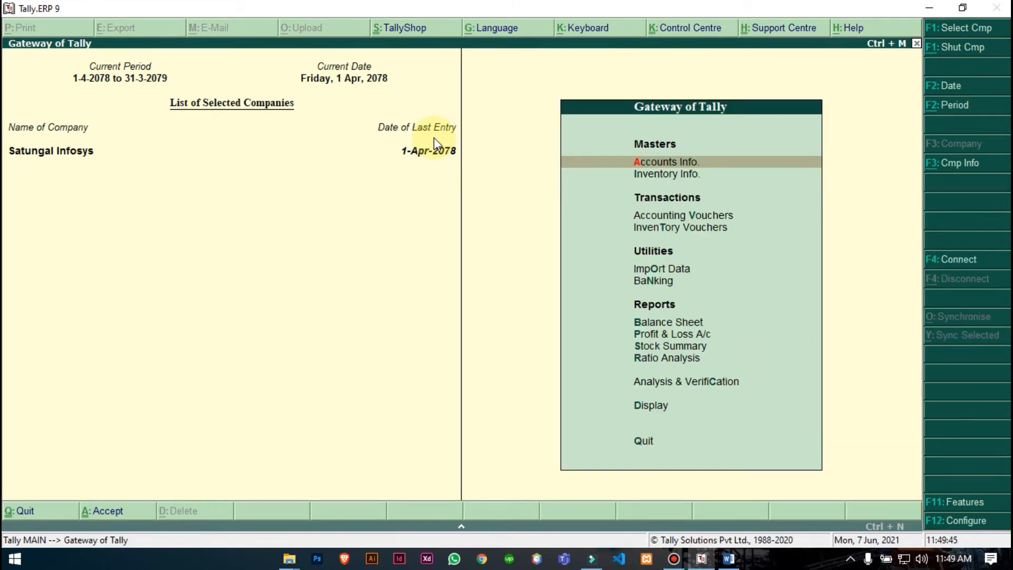
{"action": "key", "text": "Down"}
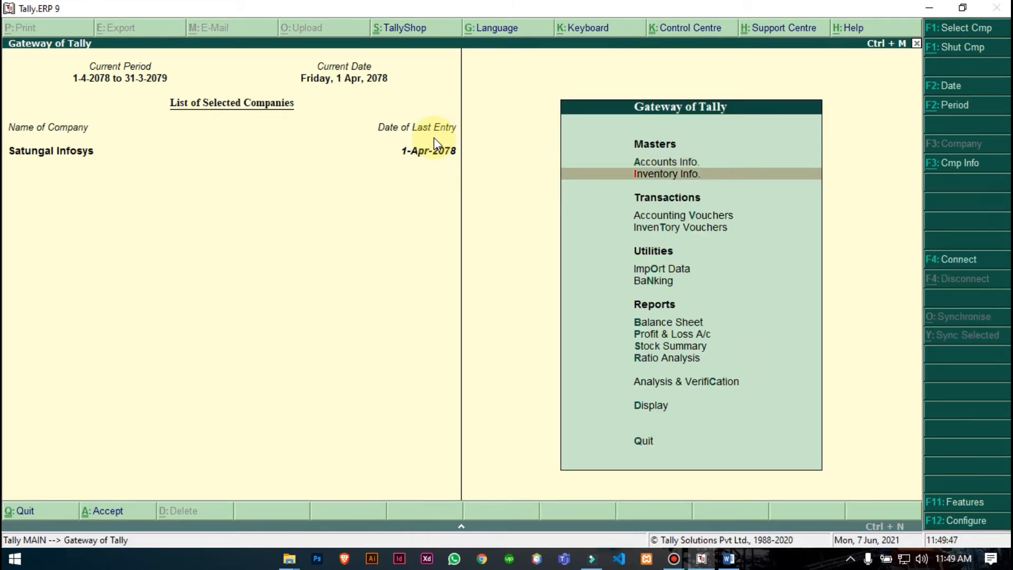
{"action": "key", "text": "Down"}
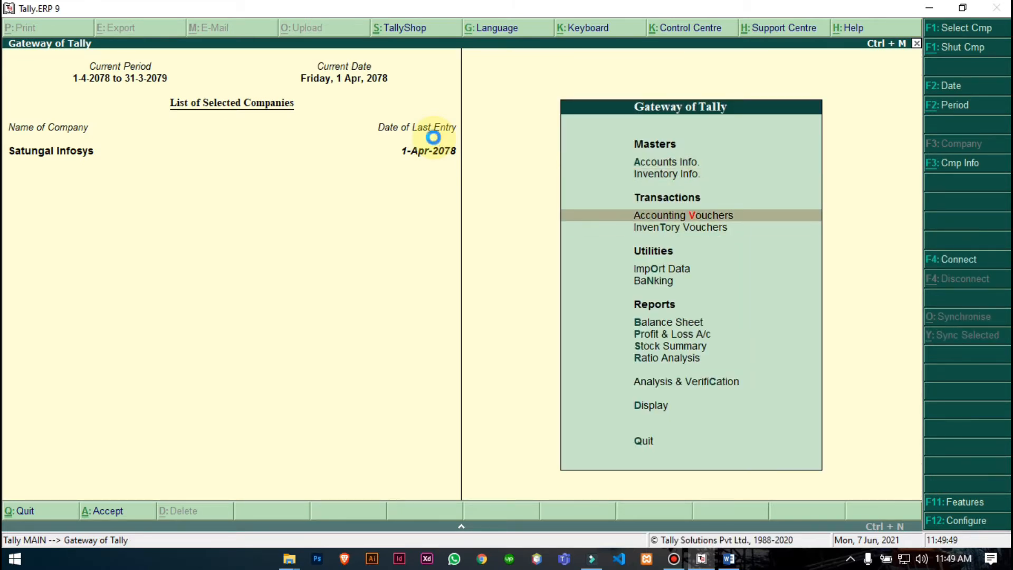
{"action": "key", "text": "Return"}
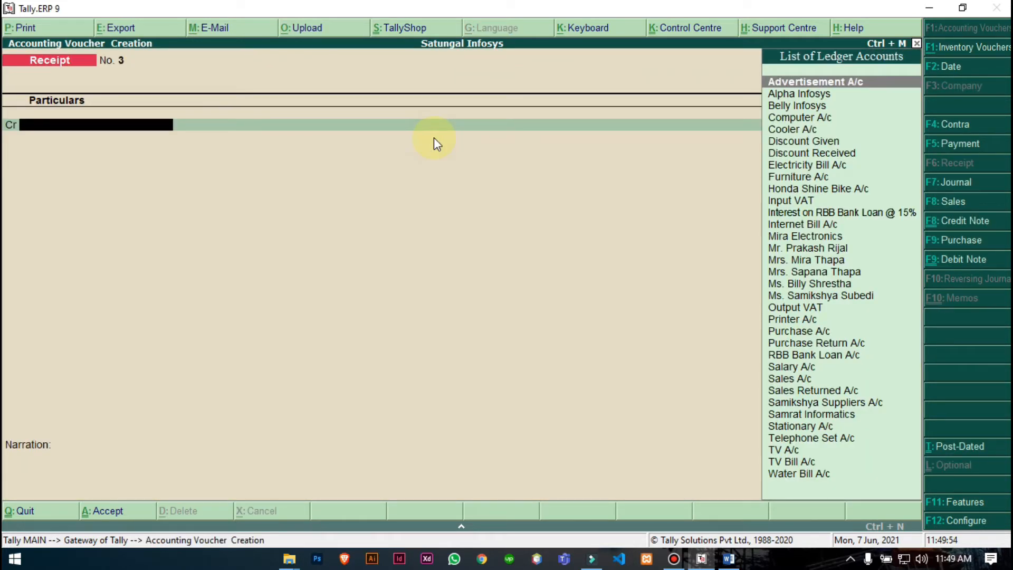
- Credit RBB Bank Loan A/c with 1500000 on Receipt voucher No. 3
{"action": "type", "text": "Rbb"}
{"action": "key", "text": "Return"}
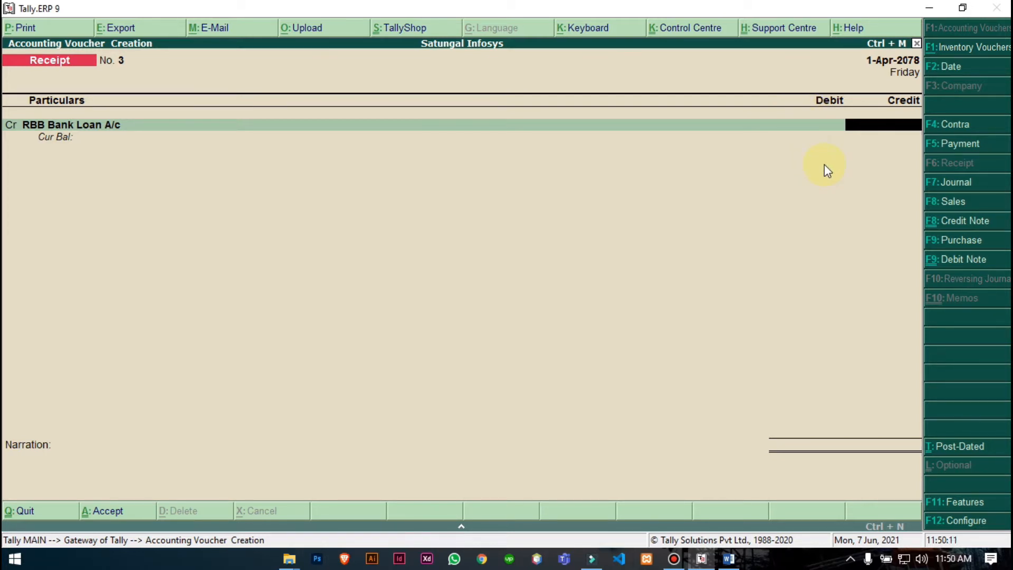
{"action": "type", "text": "1500000"}
{"action": "left_click", "coordinate": [489, 562]}
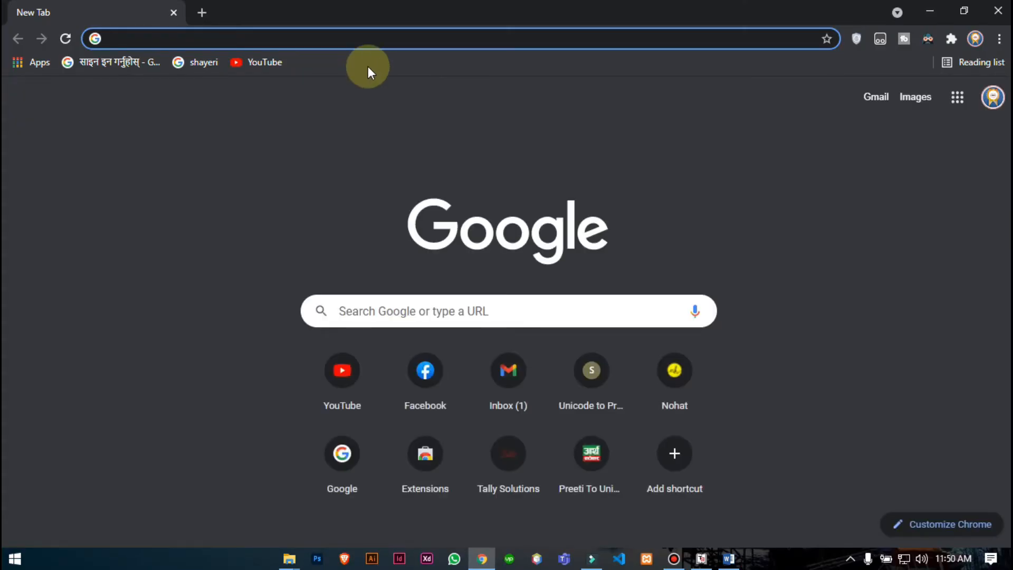
- Search Google for 'emi calculator'
{"action": "type", "text": "emi calculator"}
{"action": "key", "text": "Return"}
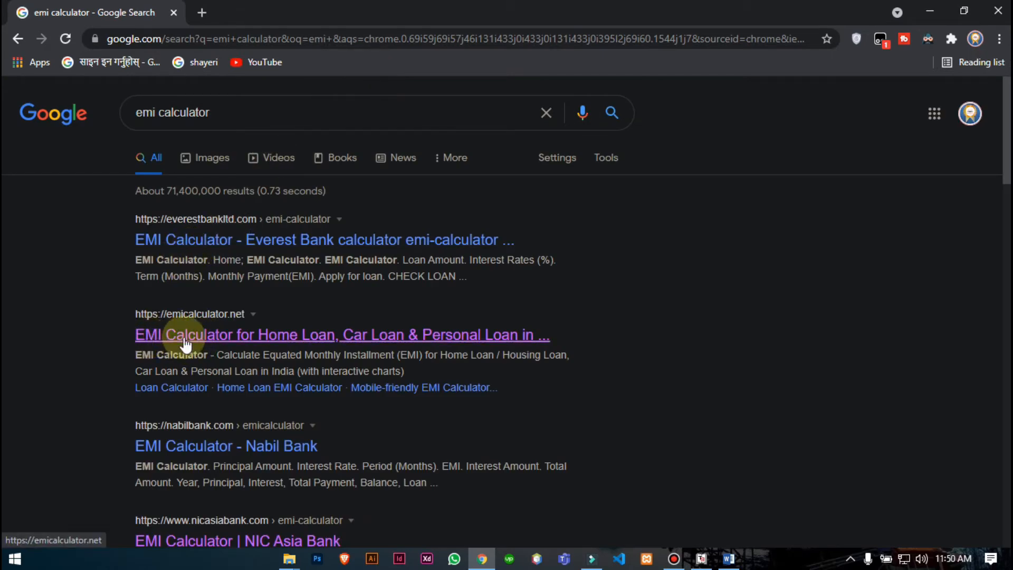
- On emicalculator.net, enter loan amount 15,00,000, 15% interest and 5-year tenure
{"action": "left_click", "coordinate": [293, 338]}
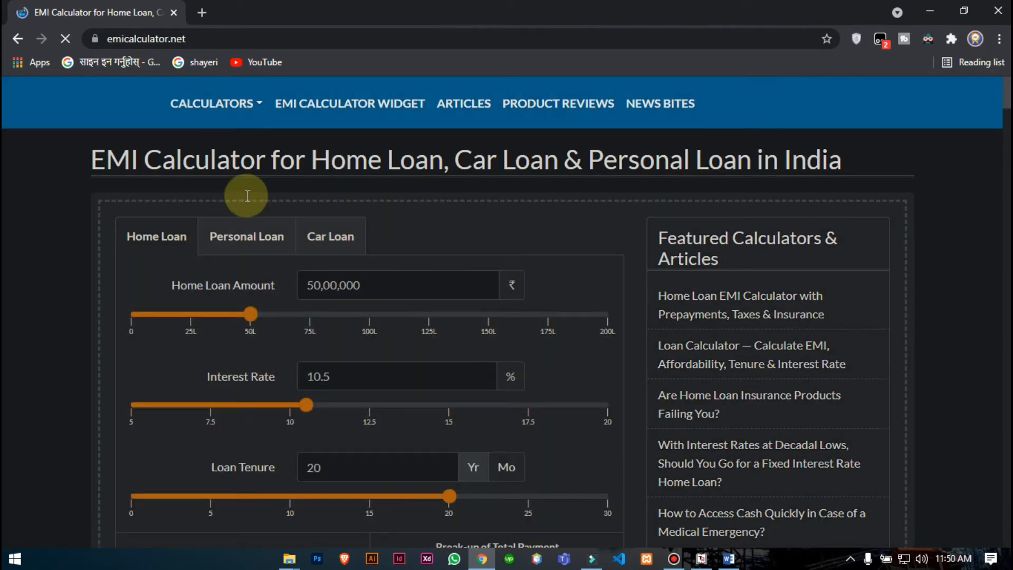
{"action": "scroll", "coordinate": [418, 194], "scroll_direction": "down", "scroll_amount": 1}
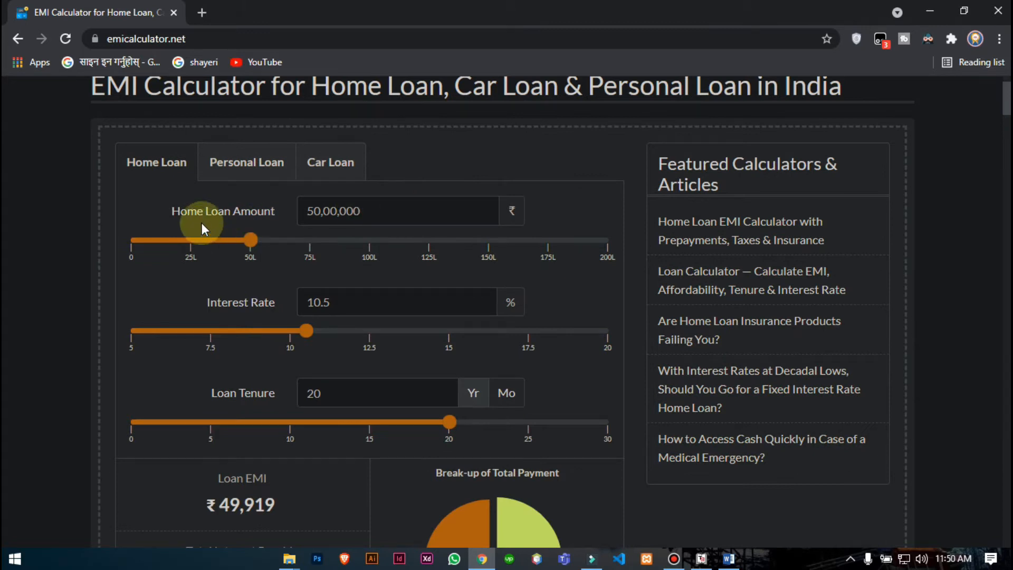
{"action": "double_click", "coordinate": [371, 212]}
{"action": "type", "text": "15,00,00"}
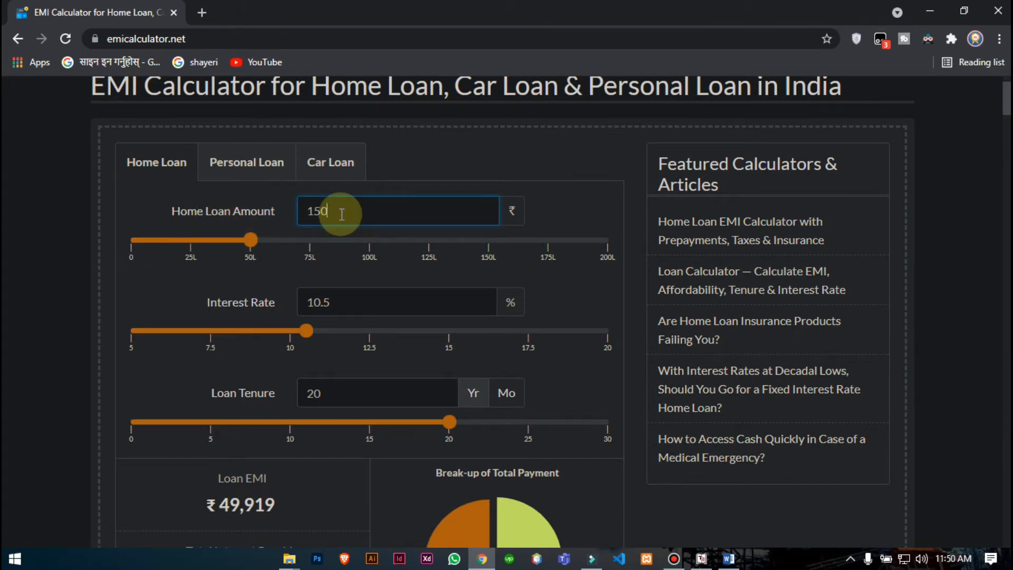
{"action": "type", "text": "0000"}
{"action": "left_click", "coordinate": [339, 301]}
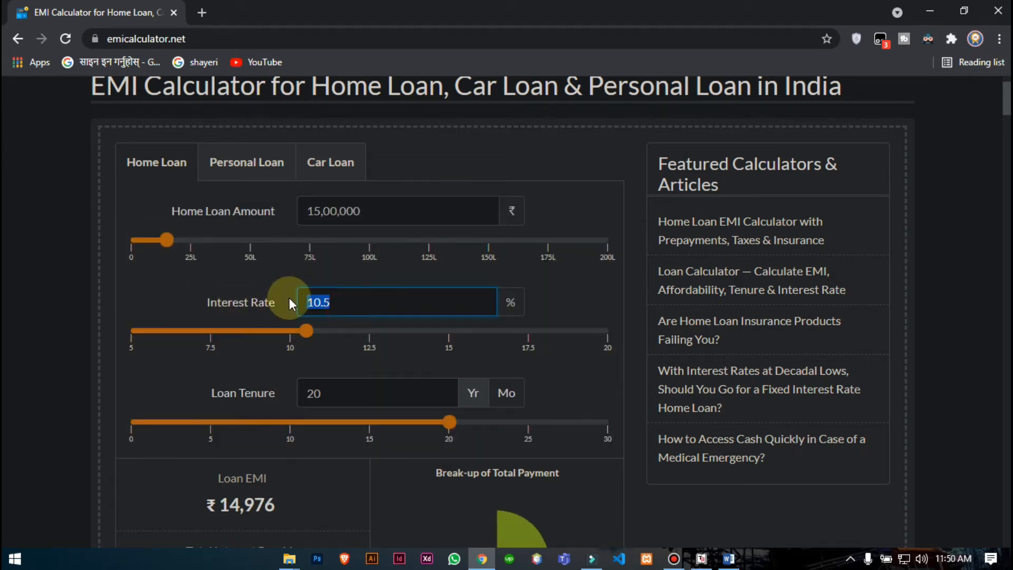
{"action": "type", "text": "1"}
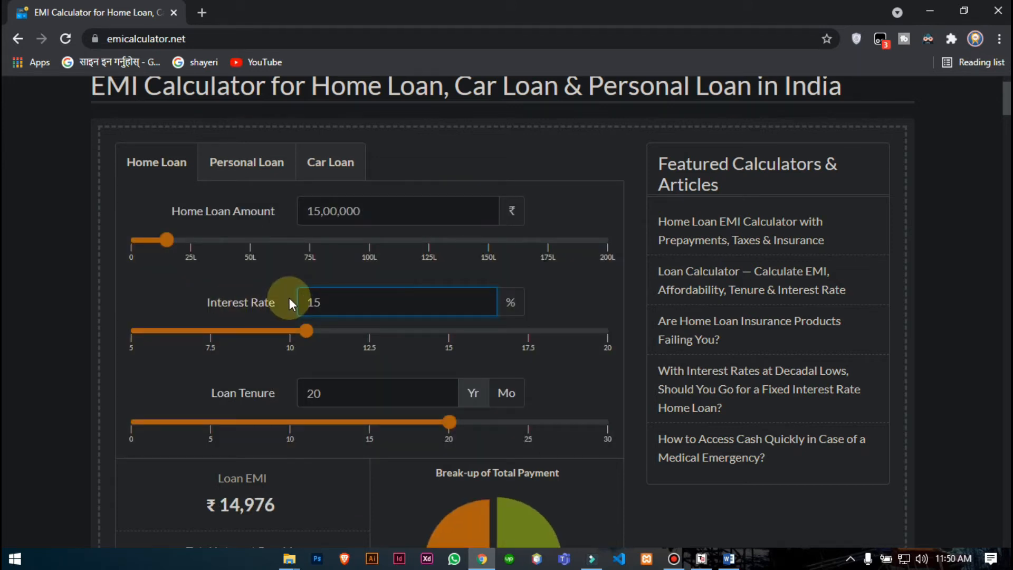
{"action": "left_click", "coordinate": [348, 394]}
{"action": "type", "text": "5"}
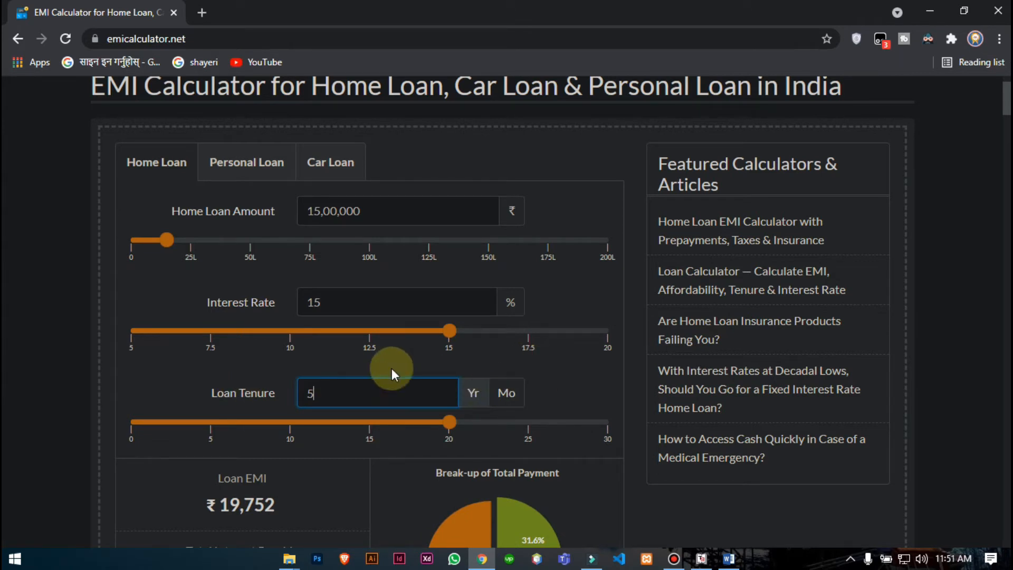
- Read off the ₹35,685 monthly EMI and ₹6,41,094 total interest
{"action": "scroll", "coordinate": [375, 365], "scroll_direction": "down", "scroll_amount": 3}
{"action": "scroll", "coordinate": [399, 317], "scroll_direction": "down", "scroll_amount": 2}
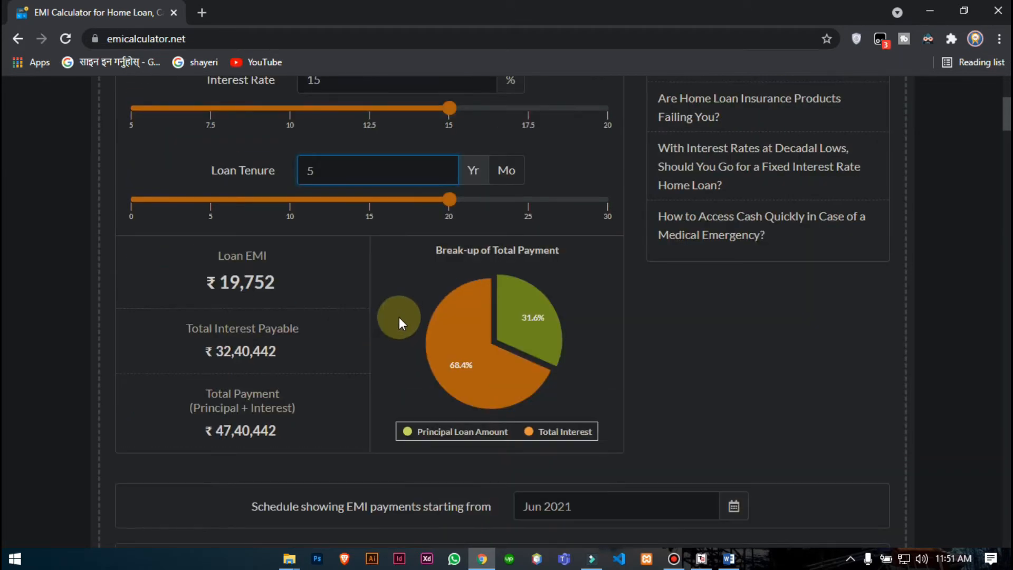
{"action": "scroll", "coordinate": [412, 308], "scroll_direction": "up", "scroll_amount": 4}
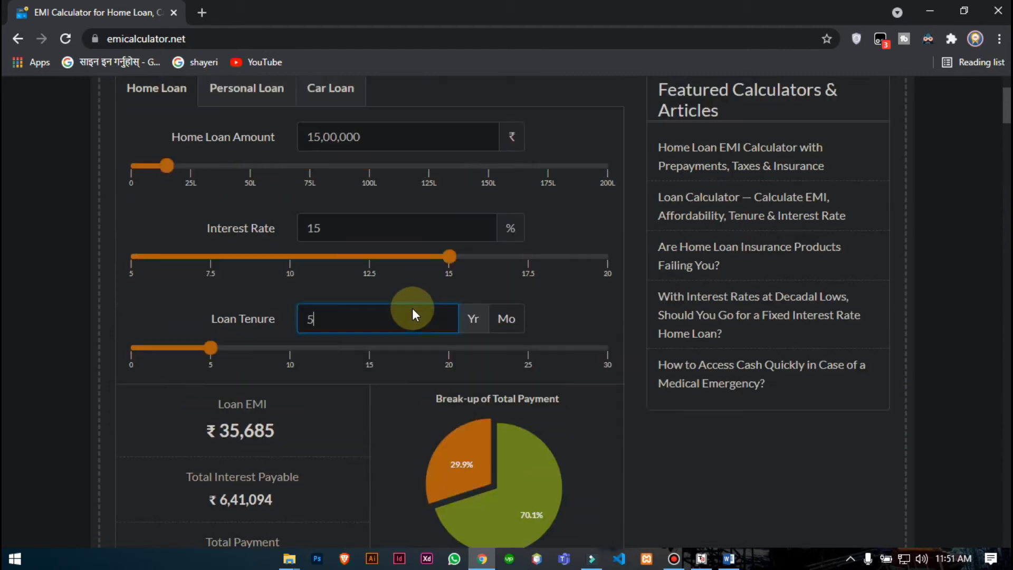
{"action": "scroll", "coordinate": [368, 233], "scroll_direction": "down", "scroll_amount": 2}
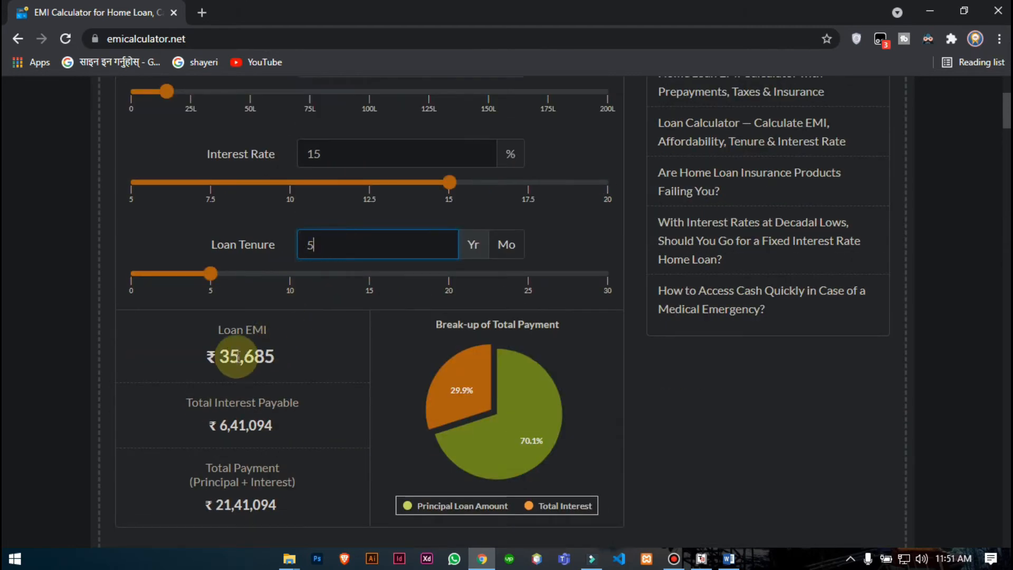
{"action": "left_click_drag", "start_coordinate": [220, 359], "coordinate": [275, 358]}
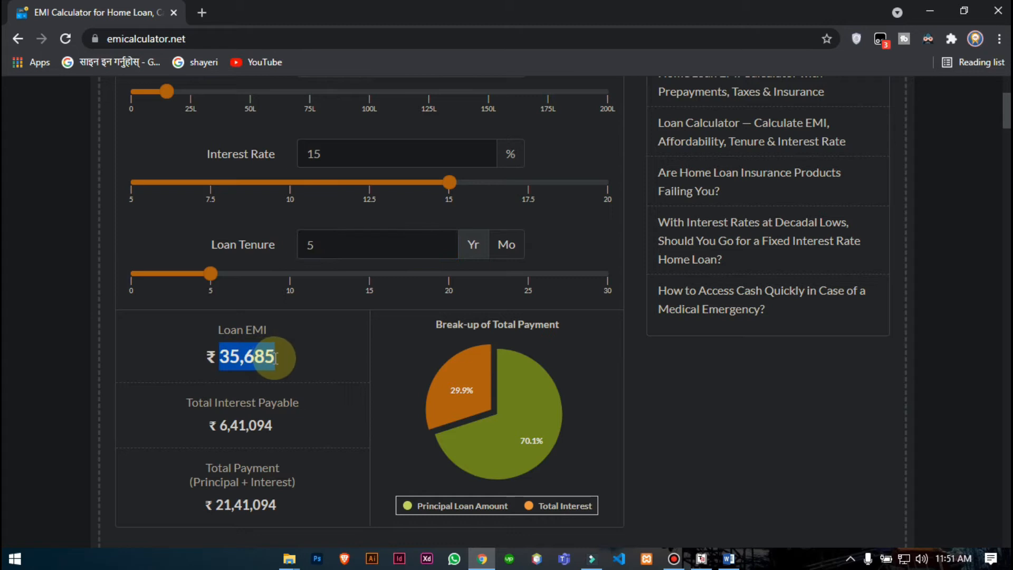
{"action": "left_click", "coordinate": [219, 433]}
{"action": "left_click_drag", "start_coordinate": [219, 433], "coordinate": [273, 428]}
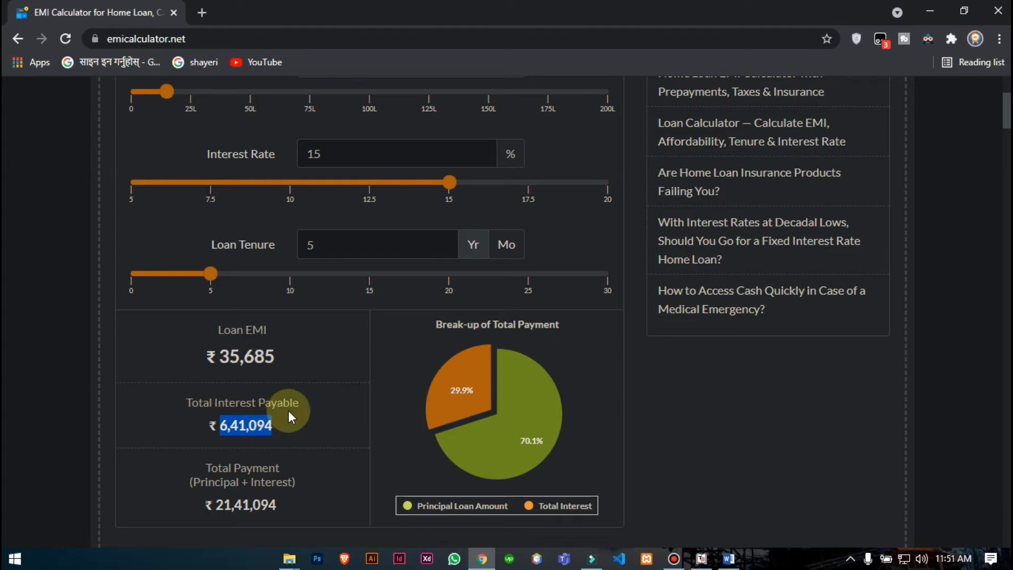
{"action": "scroll", "coordinate": [288, 410], "scroll_direction": "down", "scroll_amount": 3}
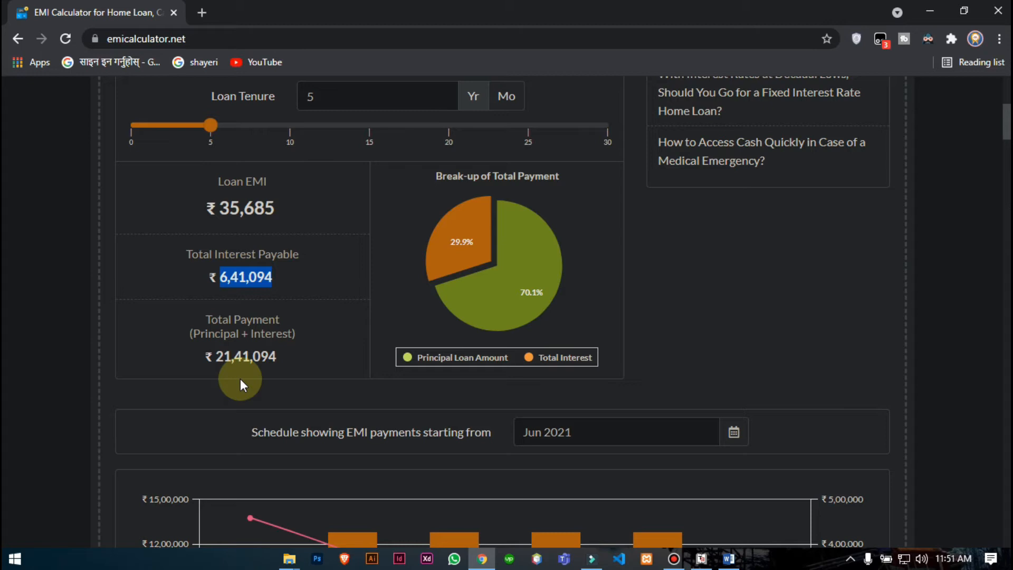
{"action": "left_click", "coordinate": [214, 356]}
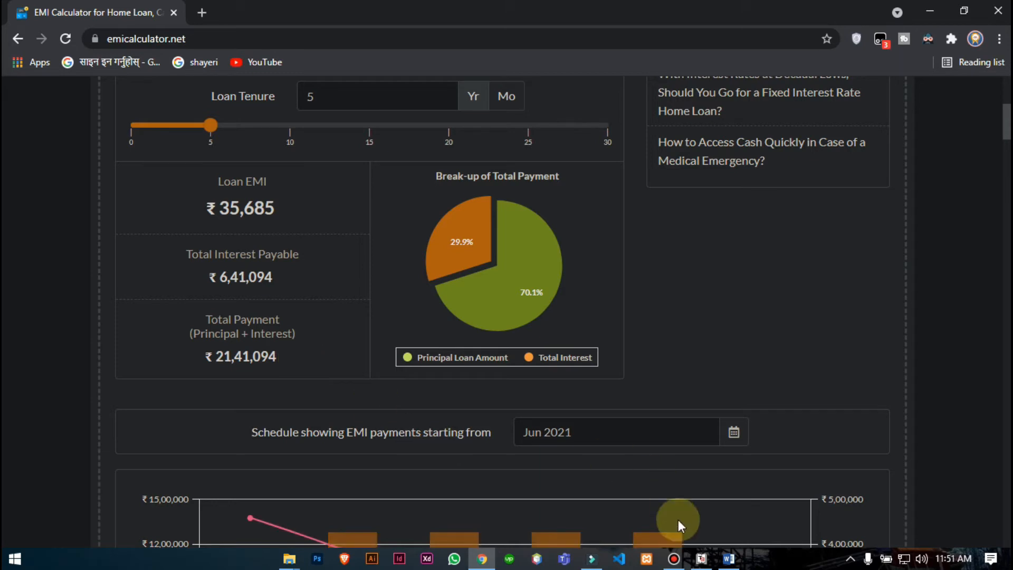
{"action": "left_click", "coordinate": [701, 559]}
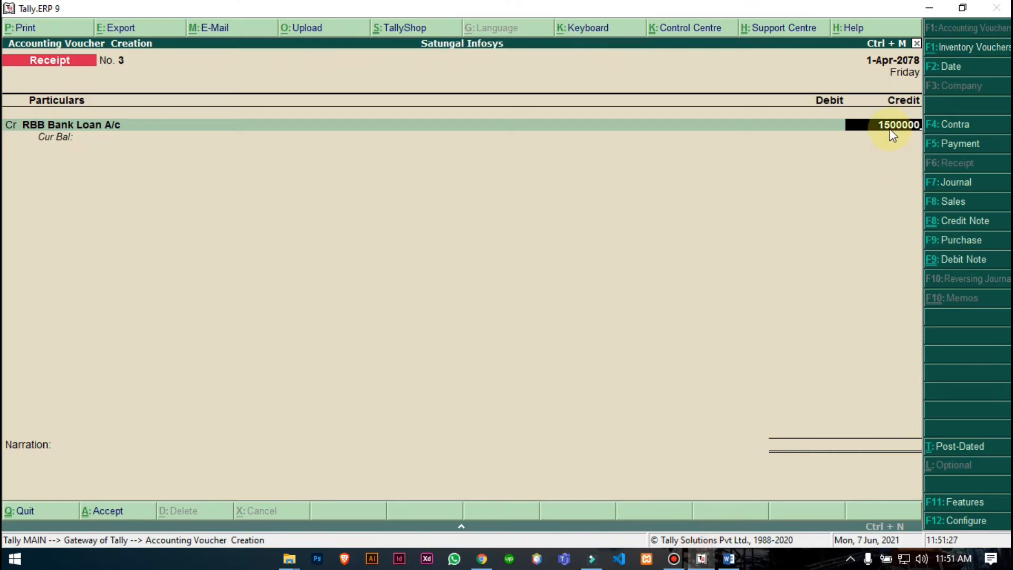
- Change the RBB Bank Loan A/c credit amount to 21,41,094
{"action": "key", "text": "BackSpace"}
{"action": "key", "text": "BackSpace"}
{"action": "key", "text": "BackSpace"}
{"action": "key", "text": "BackSpace"}
{"action": "key", "text": "BackSpace"}
{"action": "key", "text": "BackSpace"}
{"action": "key", "text": "BackSpace"}
{"action": "type", "text": "21"}
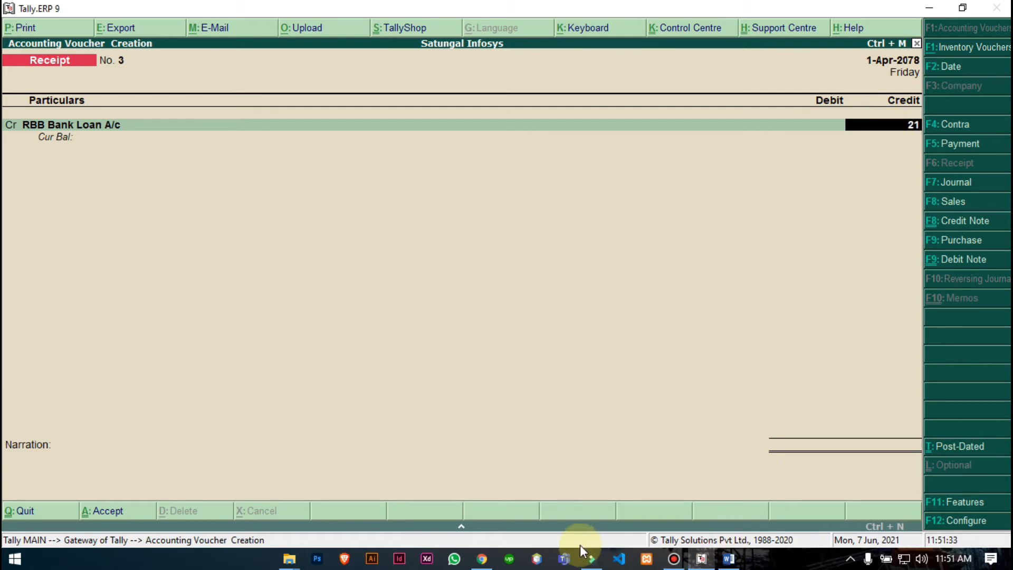
{"action": "left_click", "coordinate": [482, 560]}
{"action": "type", "text": "41094"}
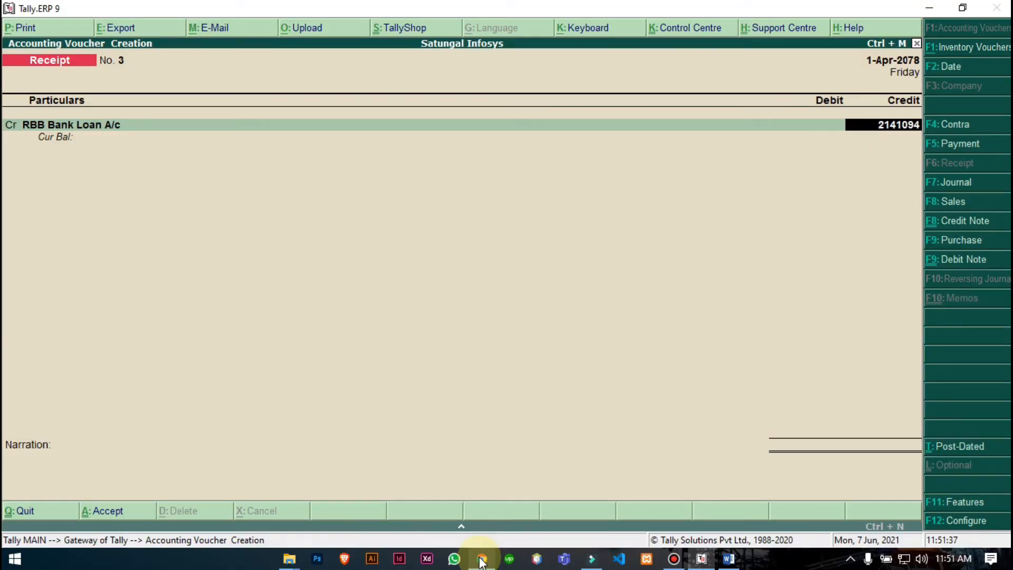
{"action": "key", "text": "Return"}
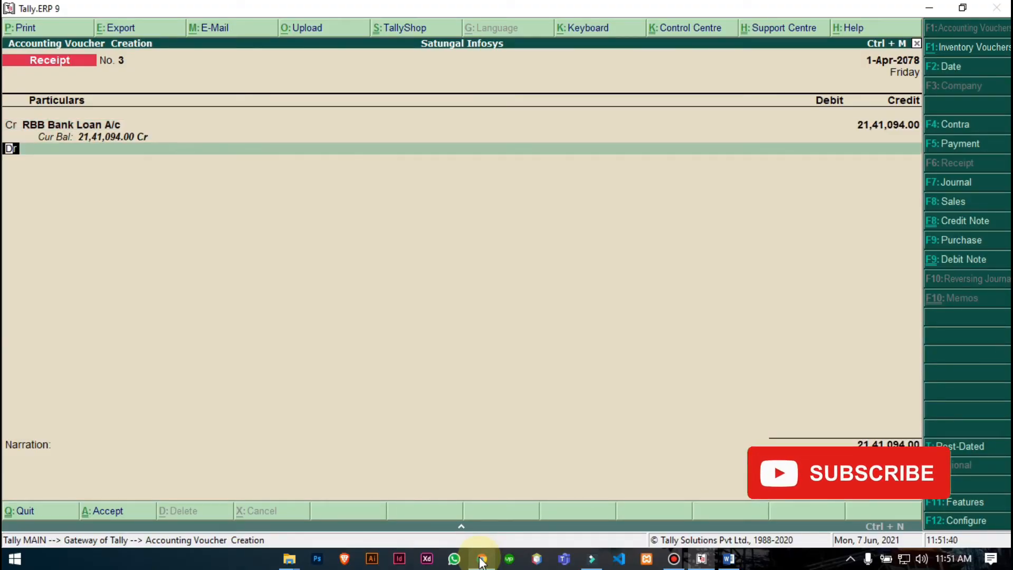
- Debit Cash 15,00,000 and Interest on RBB Bank Loan @ 15% 6,41,094
{"action": "key", "text": "Return"}
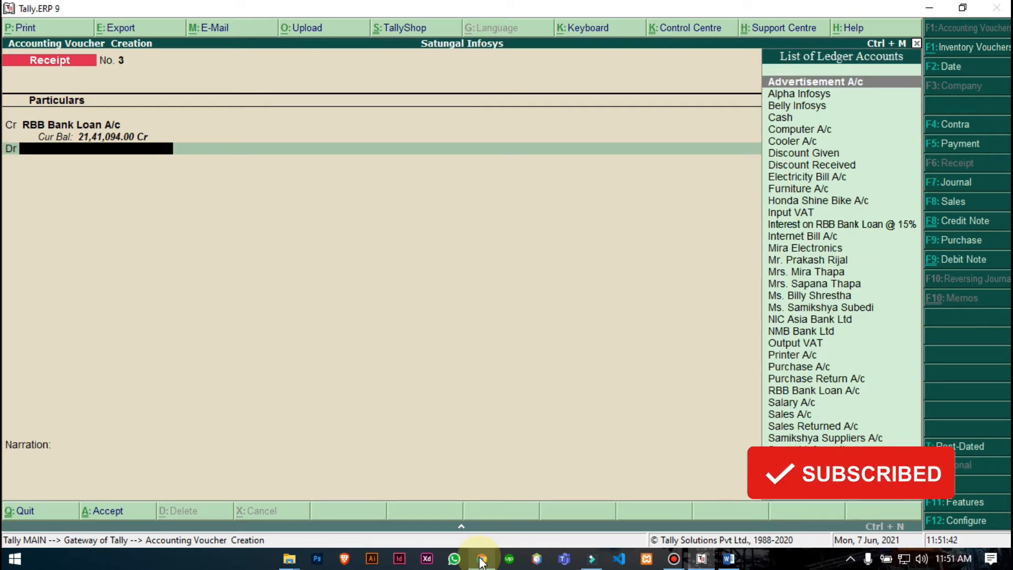
{"action": "type", "text": "Ca"}
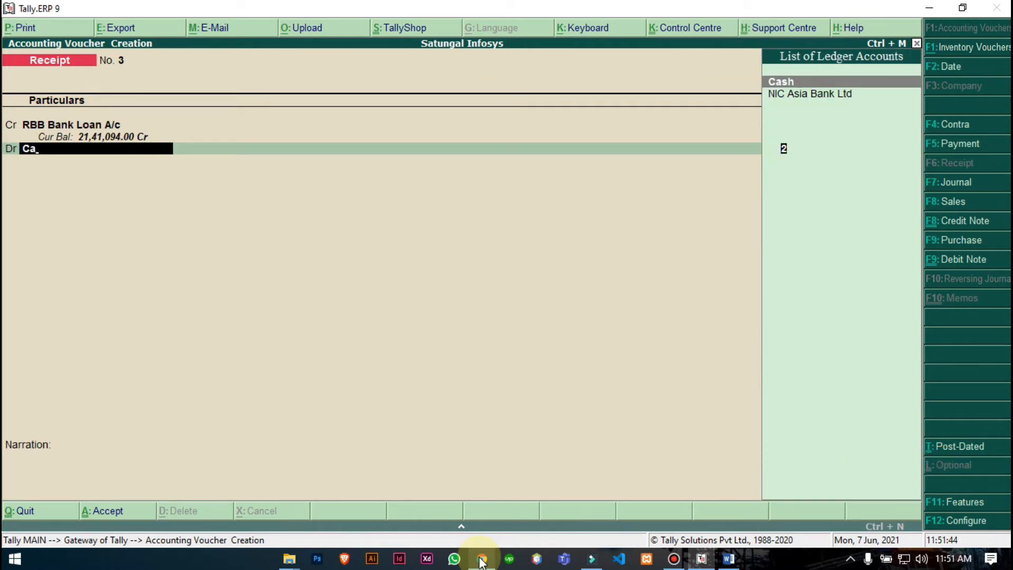
{"action": "key", "text": "Return"}
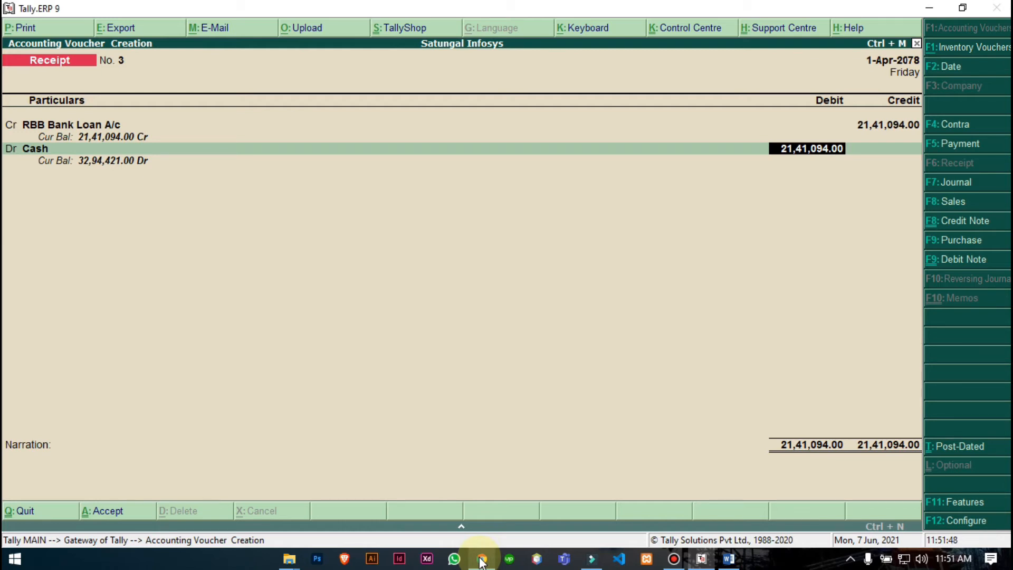
{"action": "type", "text": "1500000"}
{"action": "key", "text": "Return"}
{"action": "key", "text": "Return"}
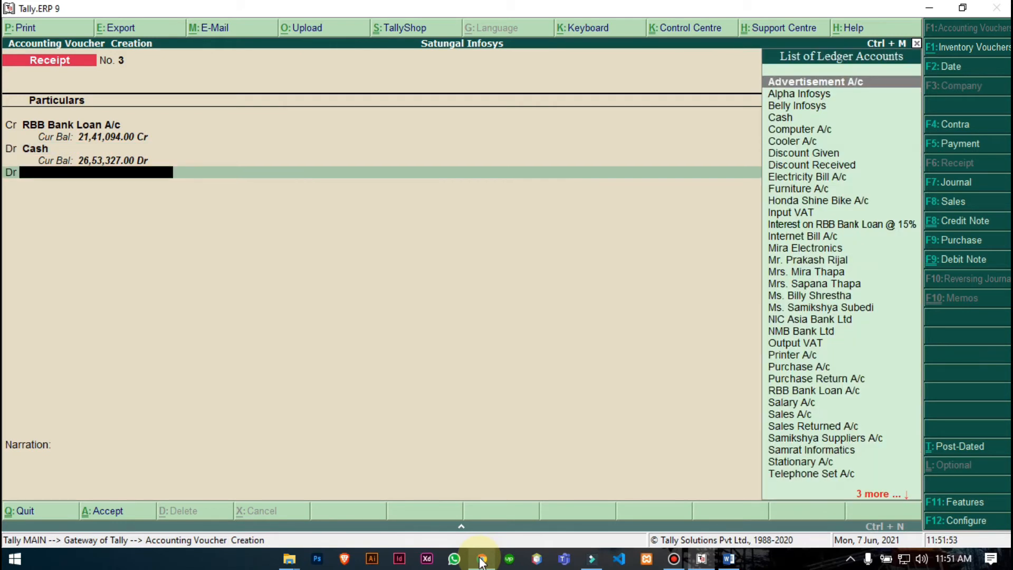
{"action": "type", "text": "In"}
{"action": "key", "text": "Down"}
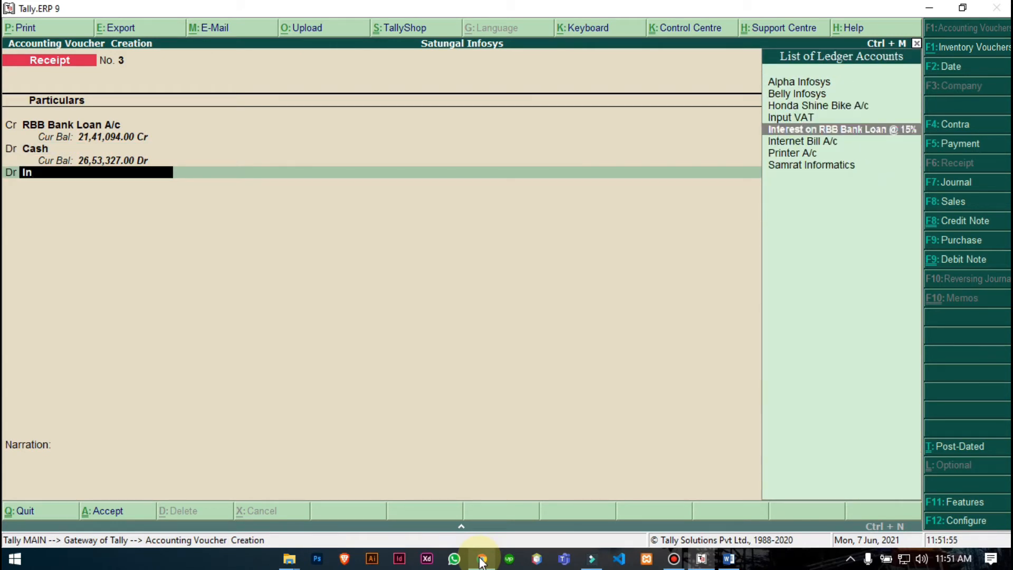
{"action": "key", "text": "Return"}
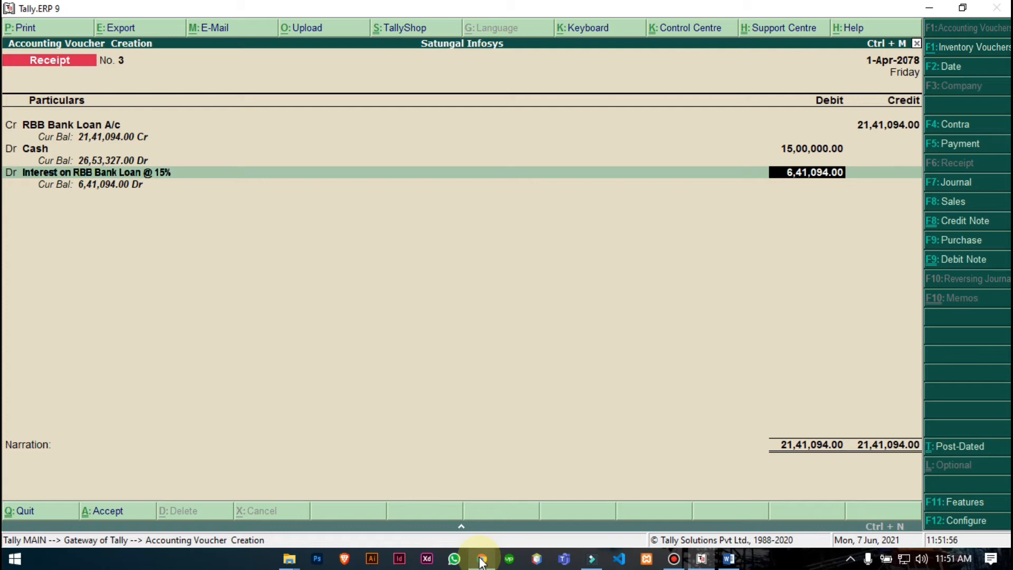
{"action": "key", "text": "Return"}
- Enter the narration 'being loan received from Rastriya Banijya Bank'
{"action": "type", "text": "being"}
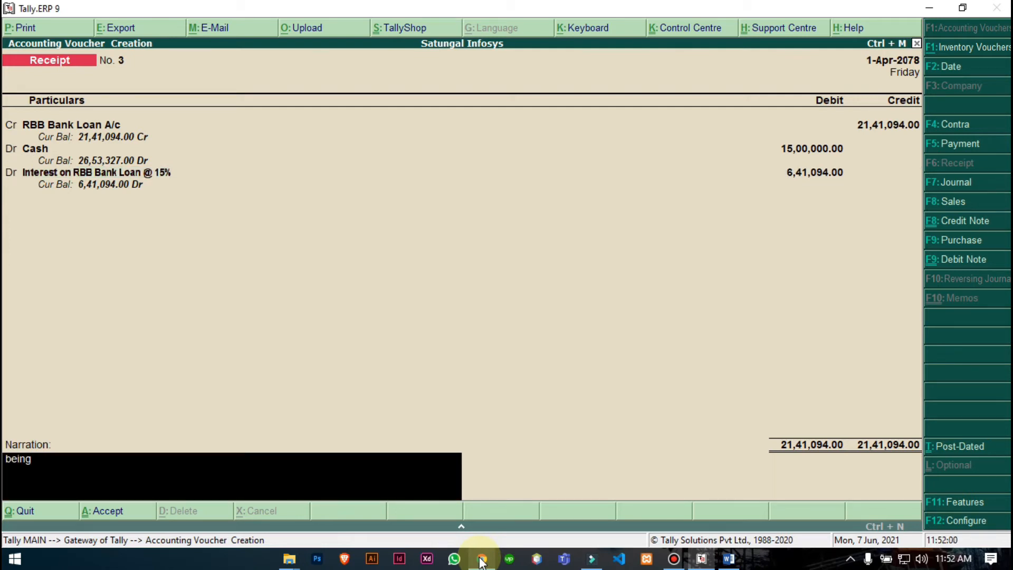
{"action": "type", "text": " loan received from Rastriya Banijya Bank."}
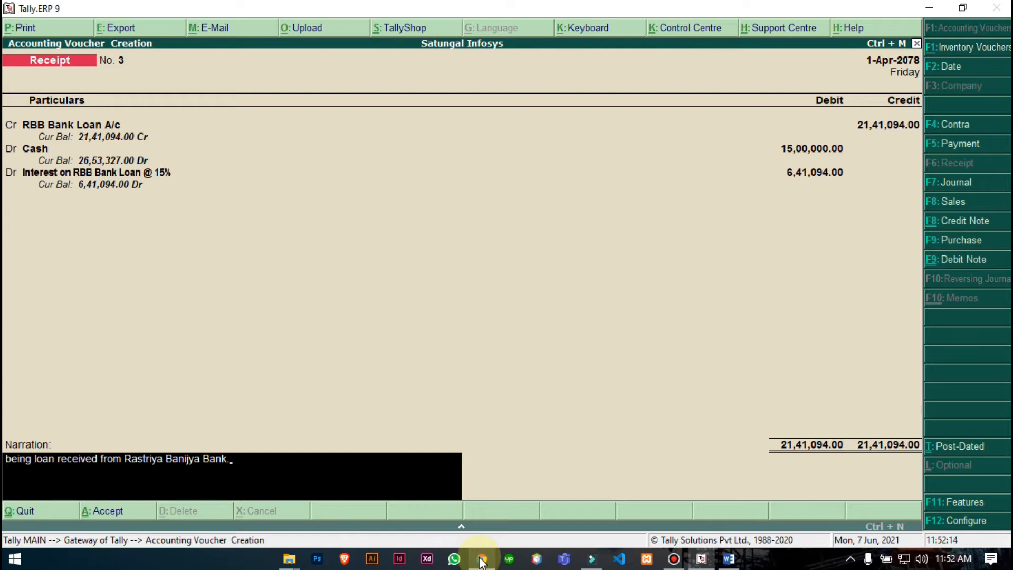
{"action": "key", "text": "Return"}
{"action": "key", "text": "Return"}
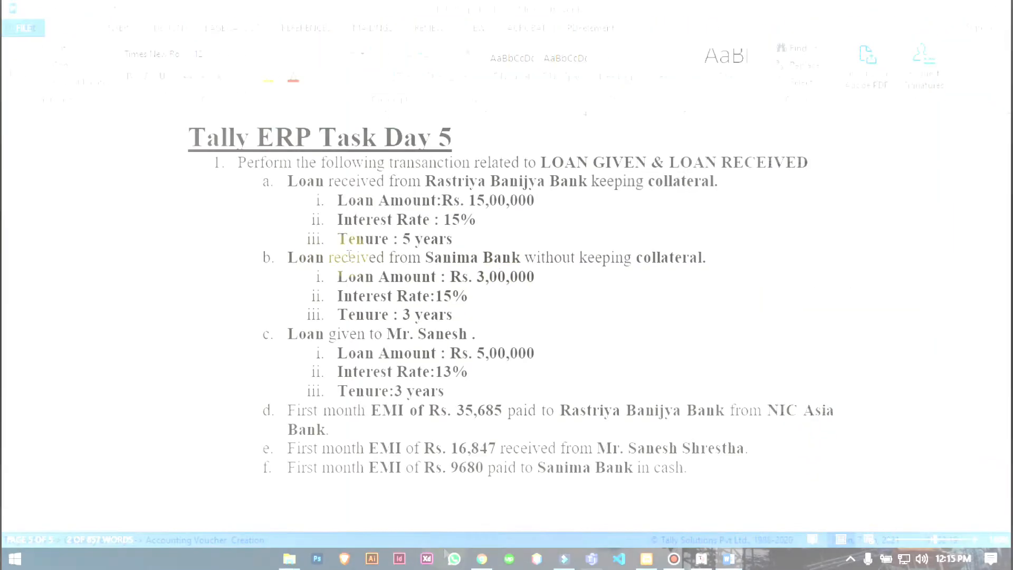
- Review item b: a Rs. 3,00,000 Sanima Bank loan at 15% for 3 years without collateral
{"action": "left_click", "coordinate": [289, 261]}
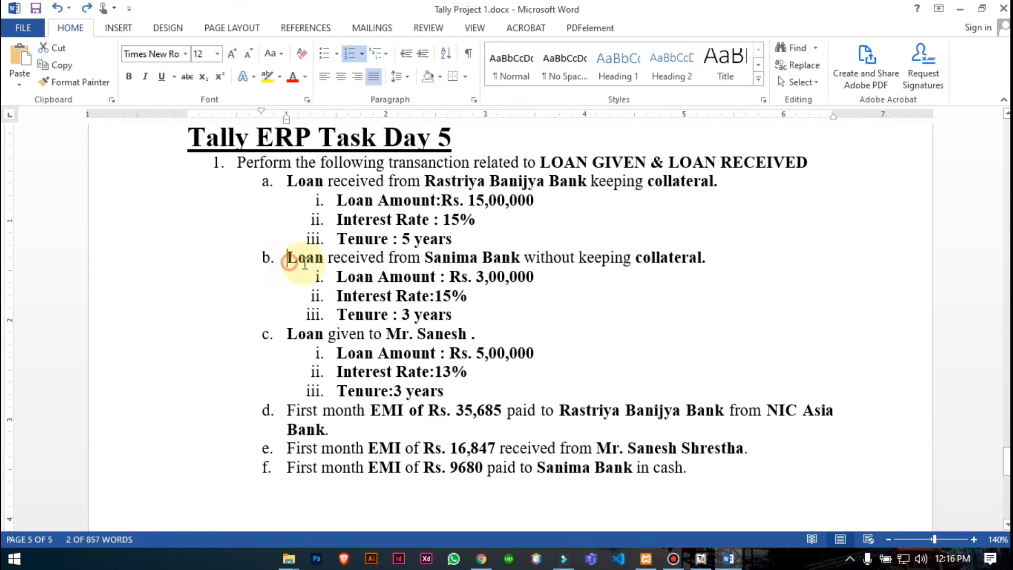
{"action": "left_click_drag", "start_coordinate": [289, 261], "coordinate": [557, 262]}
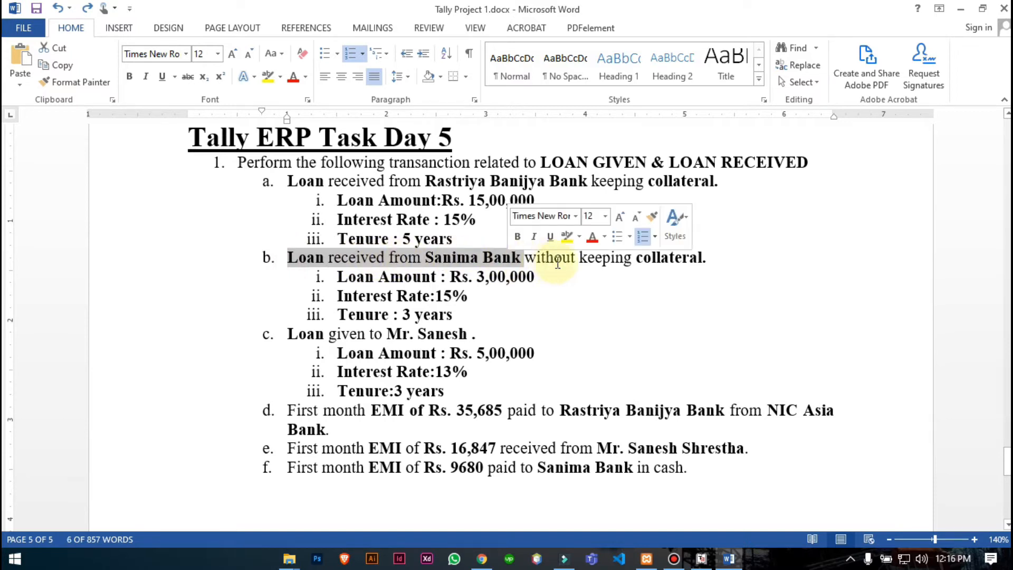
{"action": "left_click_drag", "start_coordinate": [703, 259], "coordinate": [546, 262]}
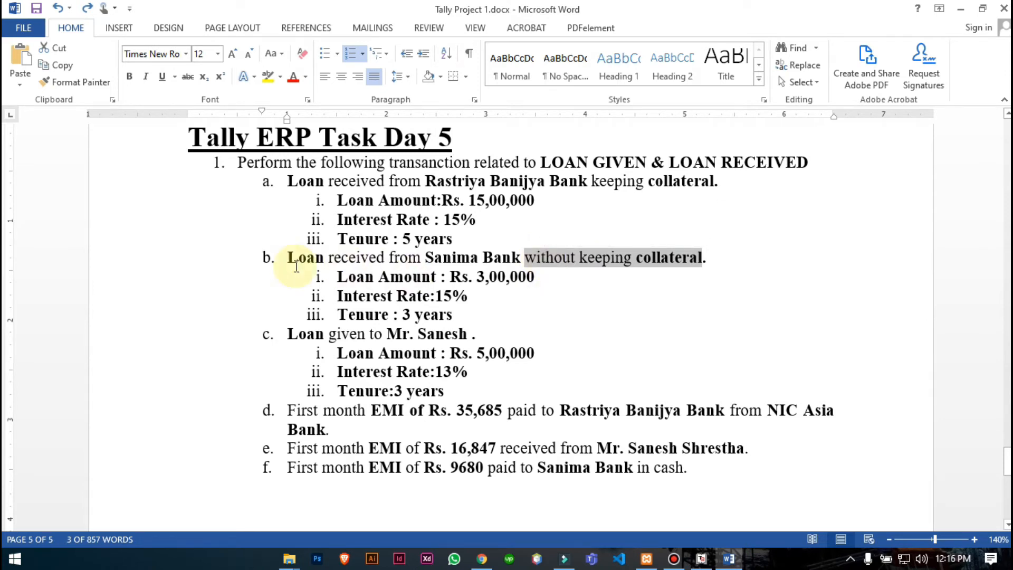
{"action": "key", "text": "alt+Tab"}
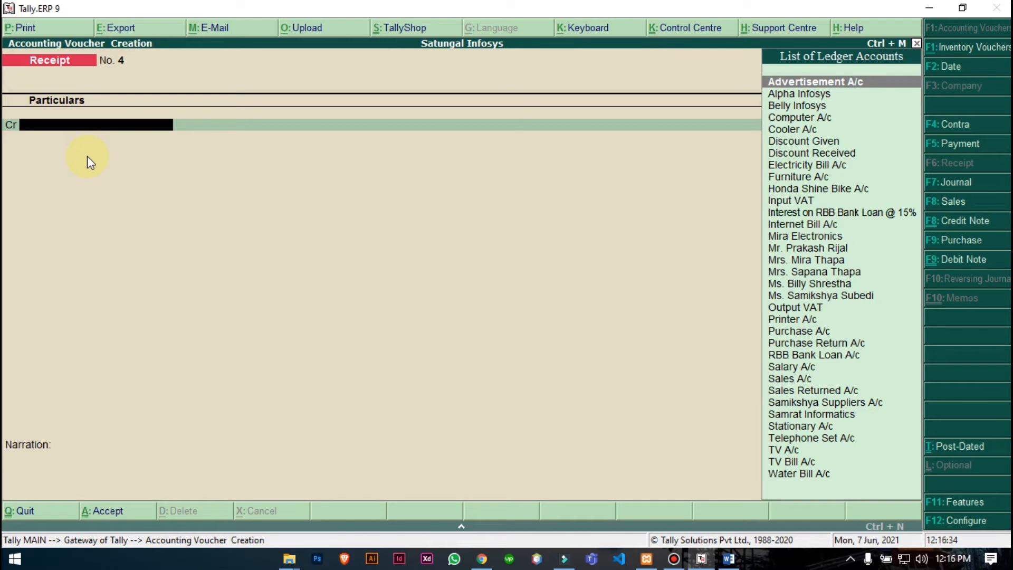
- From the voucher, create and accept ledger 'Sanima Bank Loan A/c' under Unsecured Loans with Alt+C
{"action": "key", "text": "alt"}
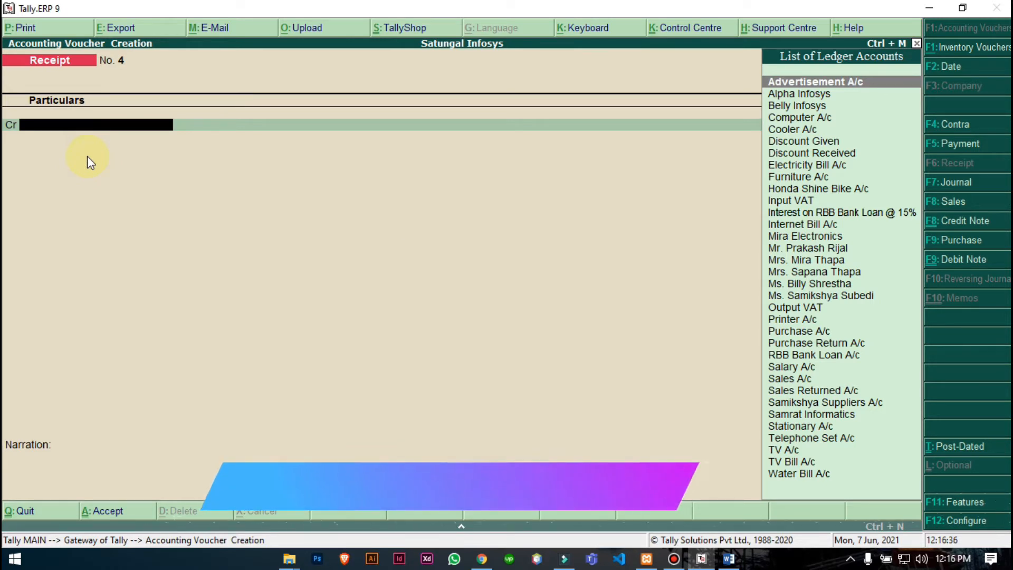
{"action": "key", "text": "alt+c"}
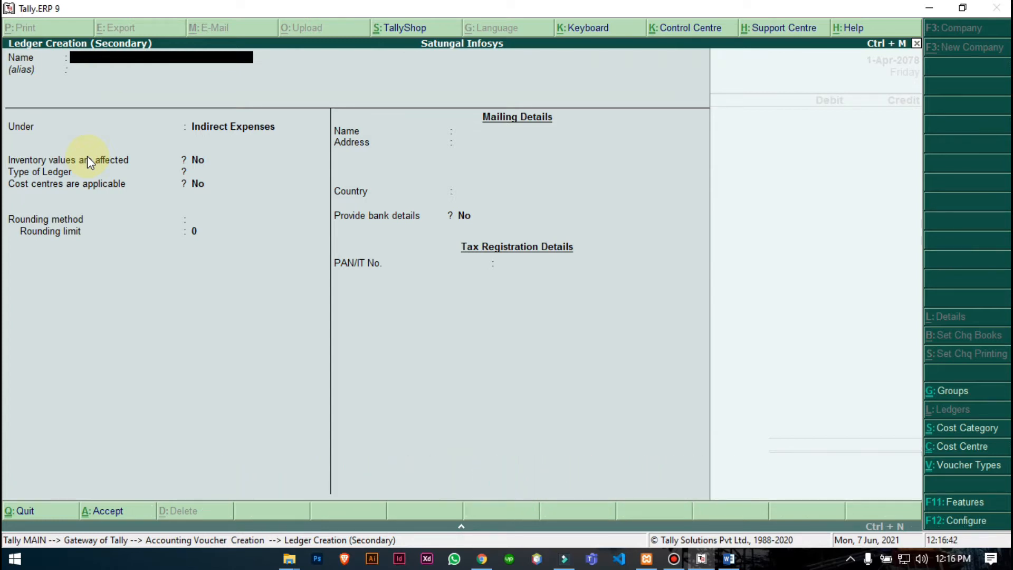
{"action": "type", "text": "Sanima Bank Loan A/c"}
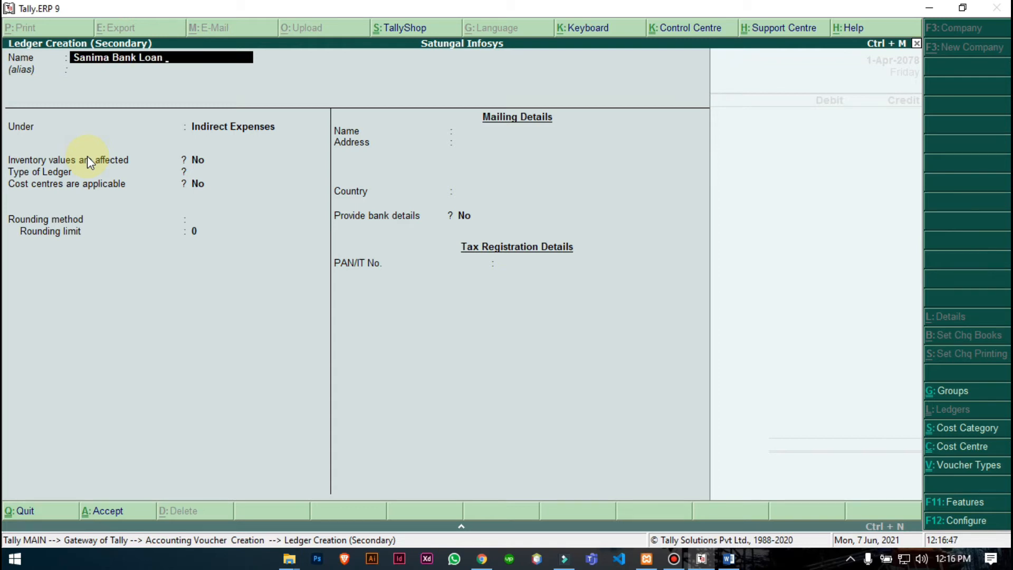
{"action": "key", "text": "Return"}
{"action": "key", "text": "Return"}
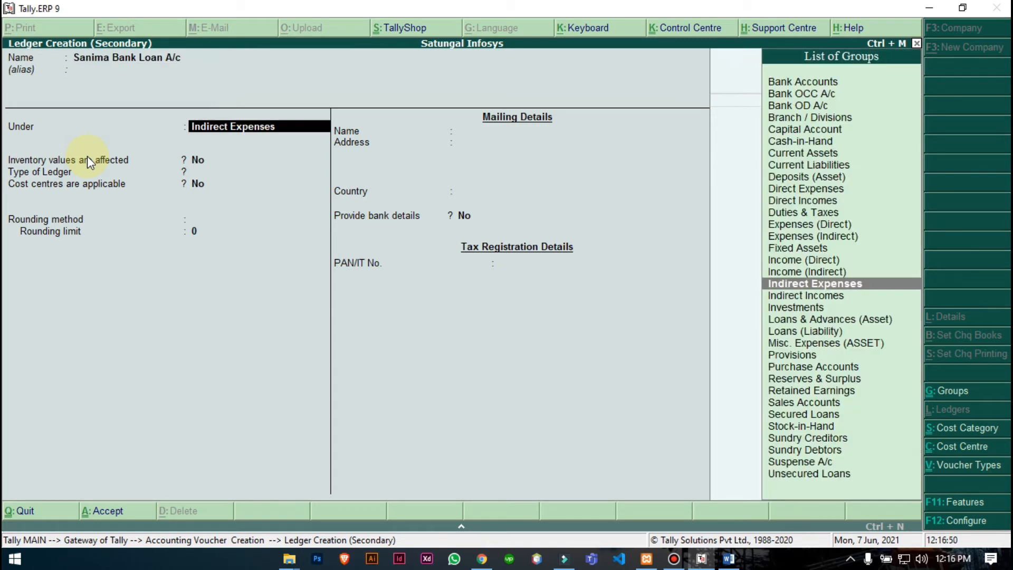
{"action": "type", "text": "Un"}
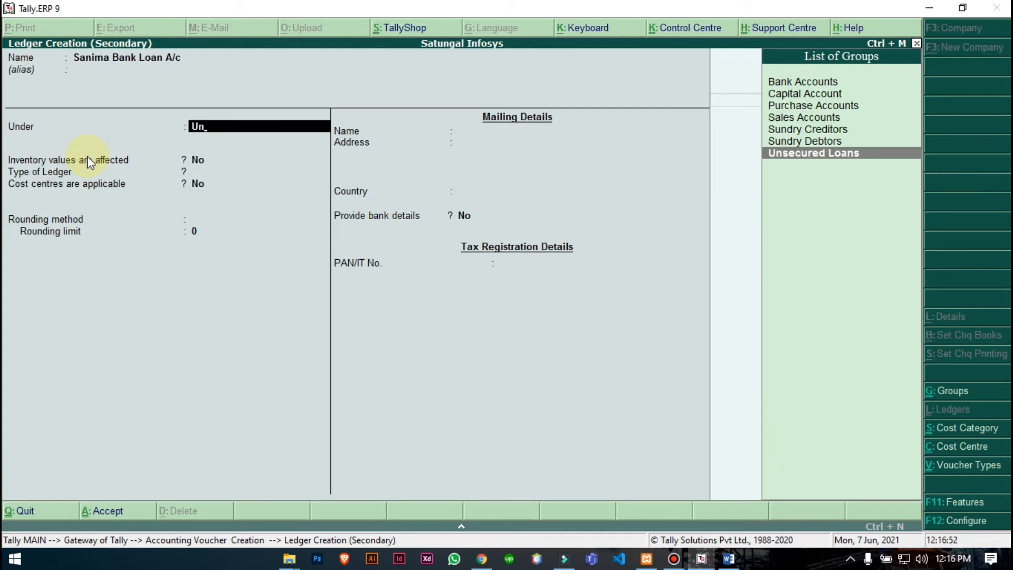
{"action": "key", "text": "Return"}
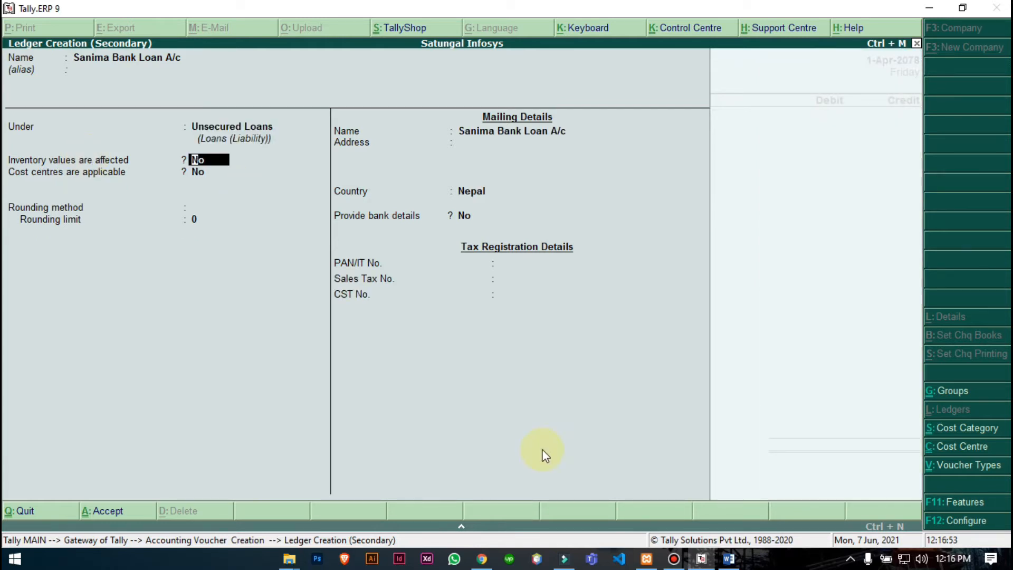
{"action": "left_click", "coordinate": [729, 559]}
{"action": "left_click", "coordinate": [545, 259]}
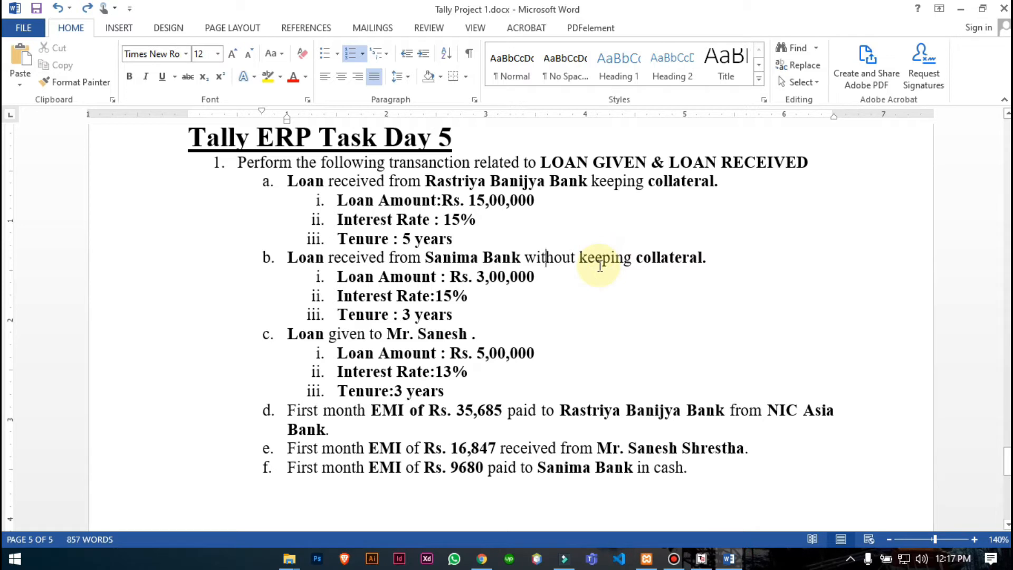
{"action": "left_click", "coordinate": [701, 558]}
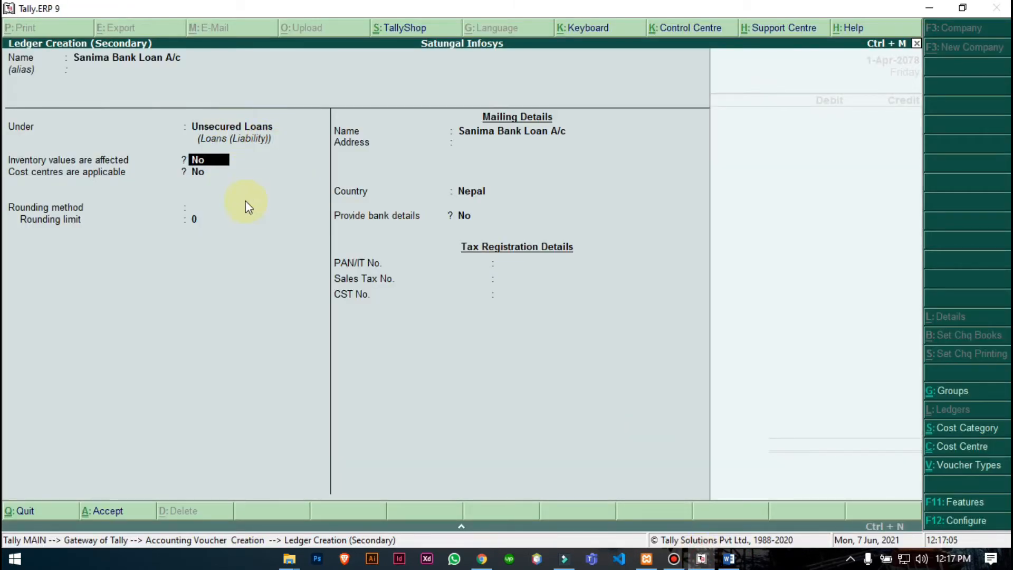
{"action": "key", "text": "ctrl+a"}
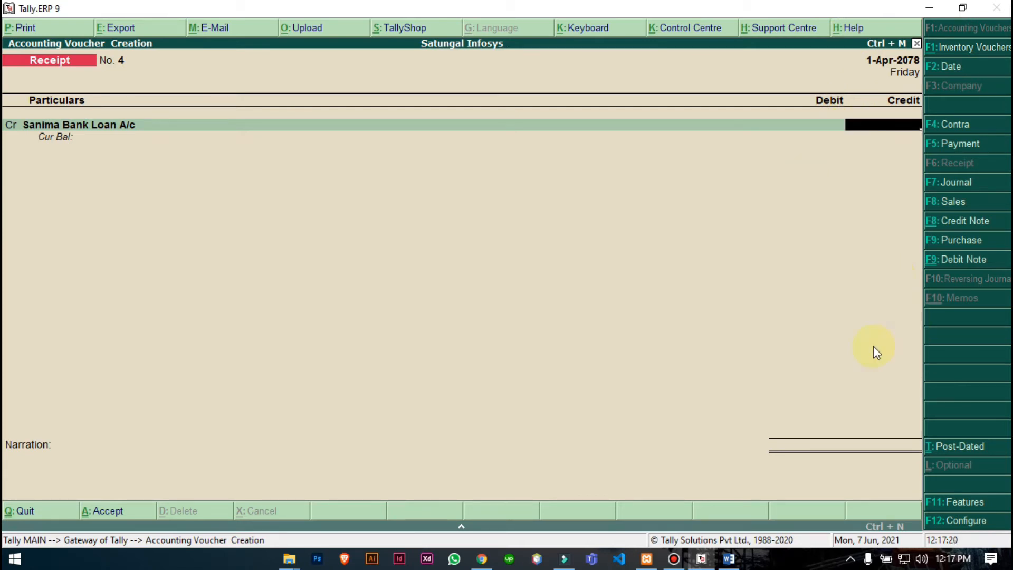
- Enter the Sanima loan in the EMI calculator: amount 300000, 15% rate, 3-year tenure
{"action": "left_click", "coordinate": [729, 558]}
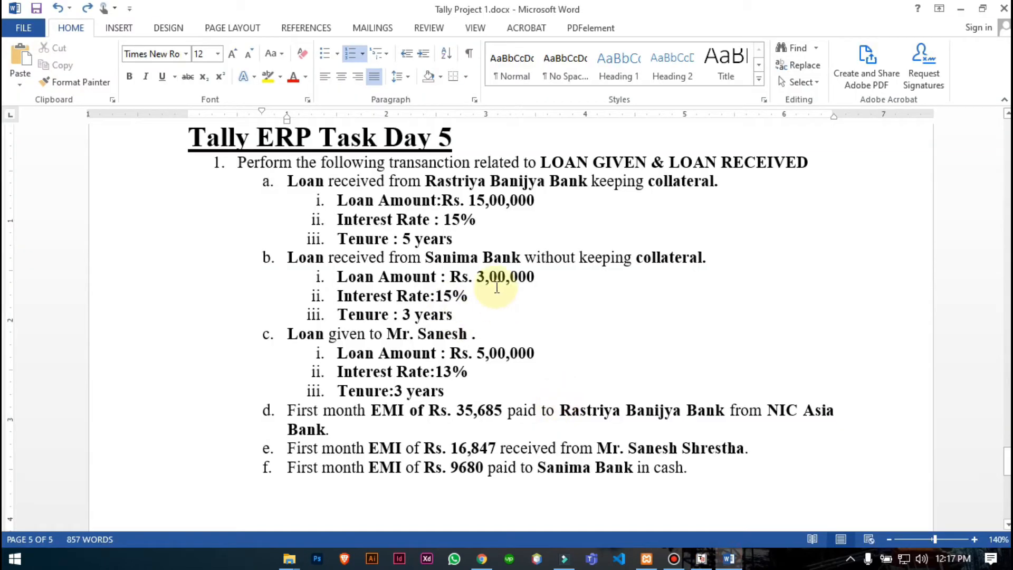
{"action": "left_click_drag", "start_coordinate": [445, 296], "coordinate": [414, 313]}
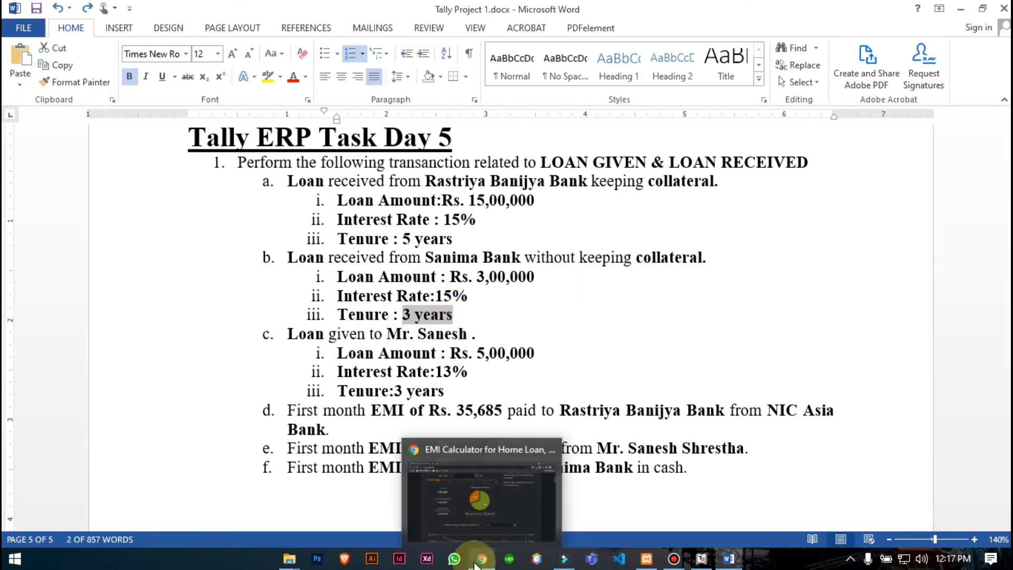
{"action": "left_click", "coordinate": [479, 563]}
{"action": "scroll", "coordinate": [329, 199], "scroll_direction": "up", "scroll_amount": 4}
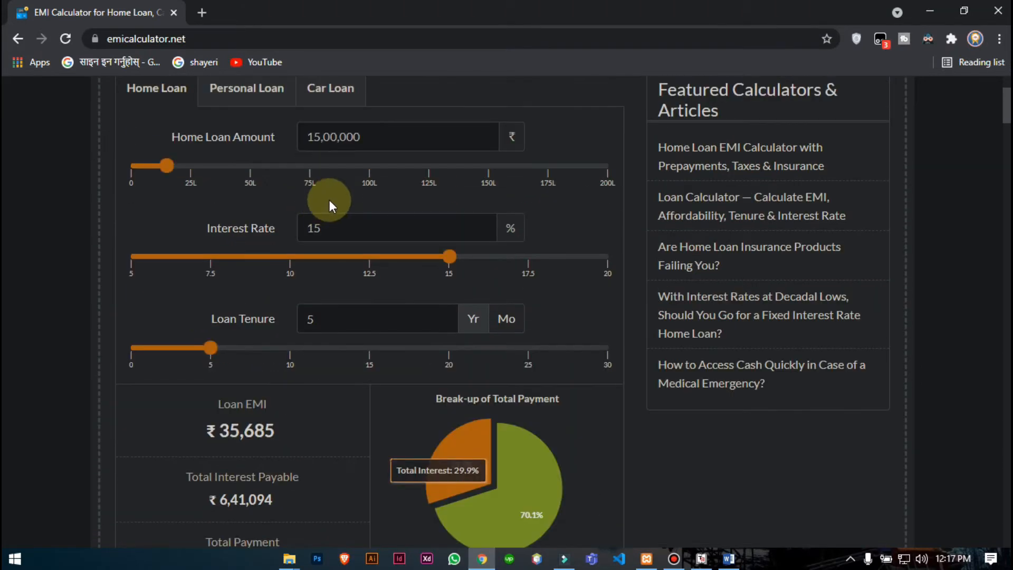
{"action": "double_click", "coordinate": [338, 136]}
{"action": "type", "text": "3"}
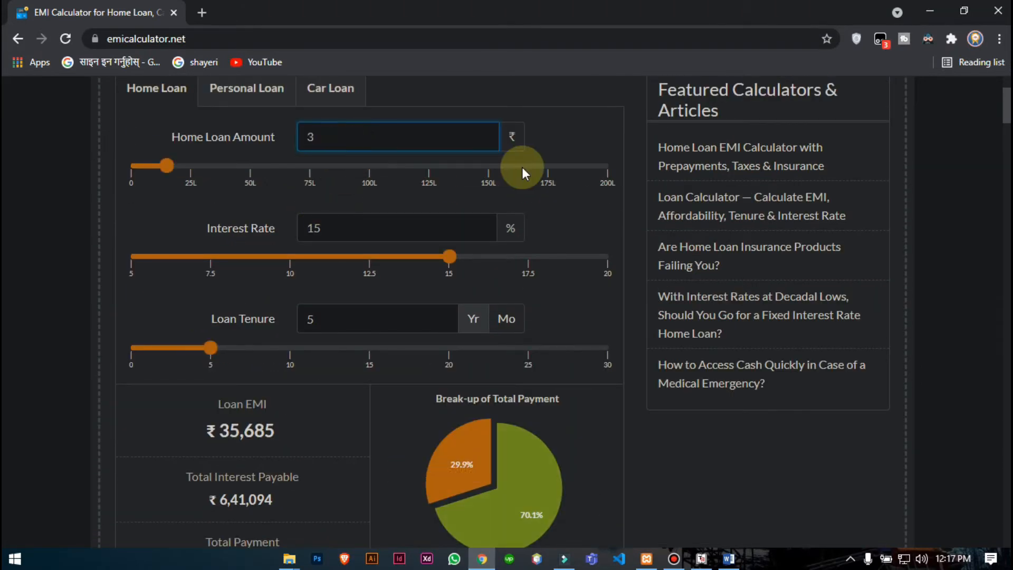
{"action": "type", "text": "00000"}
{"action": "left_click", "coordinate": [343, 225]}
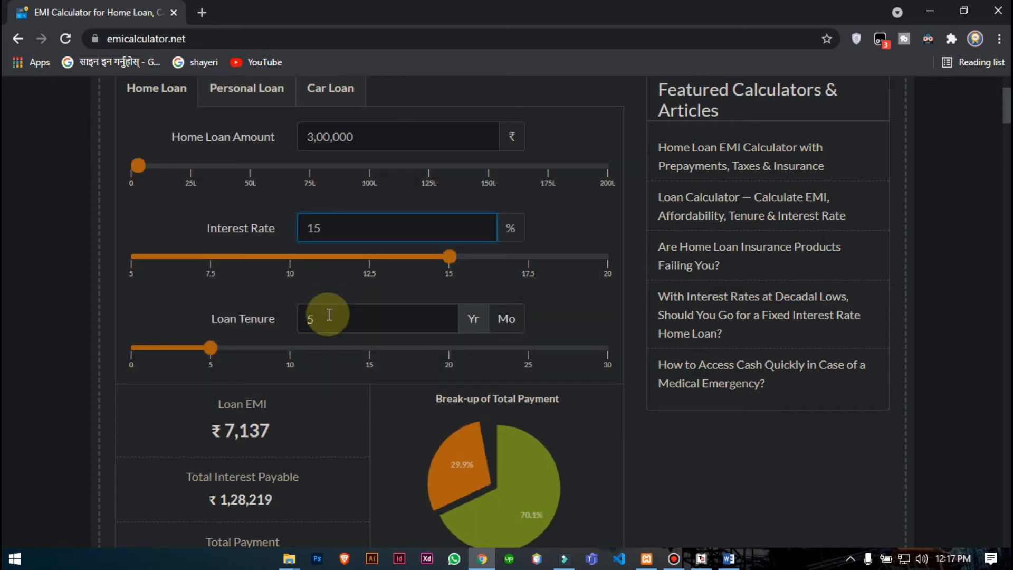
{"action": "left_click_drag", "start_coordinate": [319, 323], "coordinate": [259, 327]}
{"action": "type", "text": "3"}
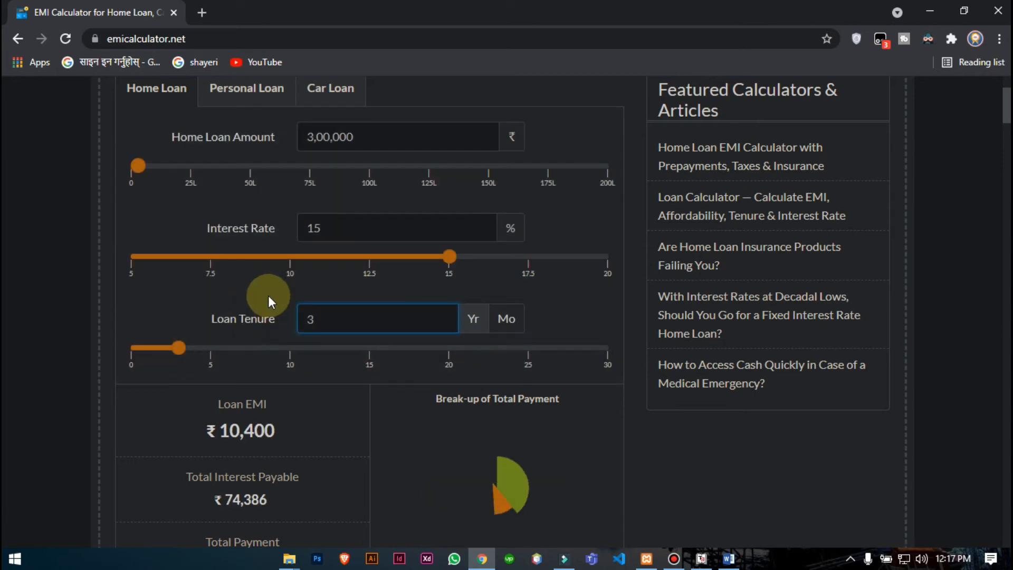
- Note the ₹10,400 EMI, ₹74,386 interest and ₹3,74,386 total payment
{"action": "scroll", "coordinate": [271, 300], "scroll_direction": "down", "scroll_amount": 1}
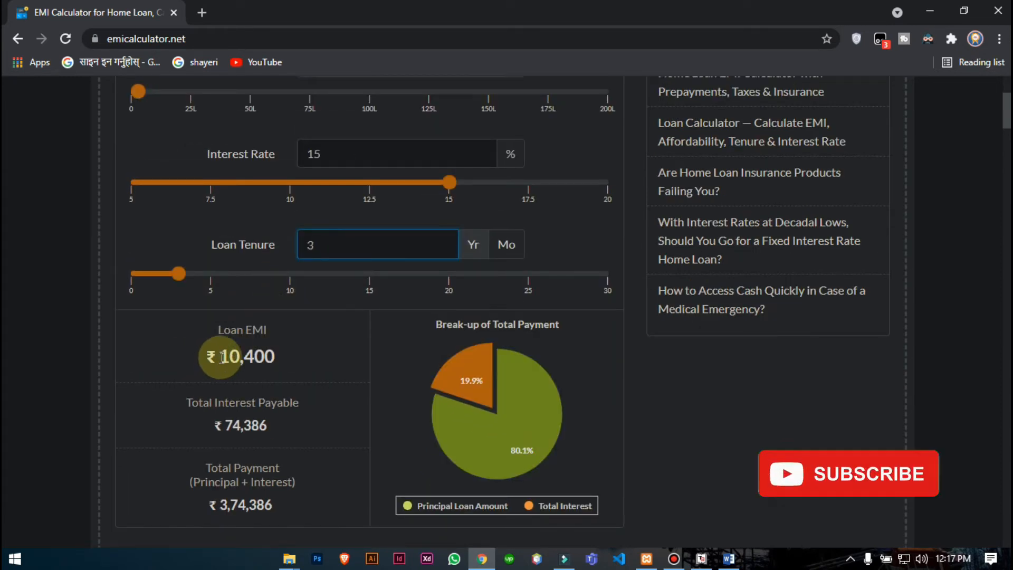
{"action": "left_click_drag", "start_coordinate": [223, 358], "coordinate": [274, 356]}
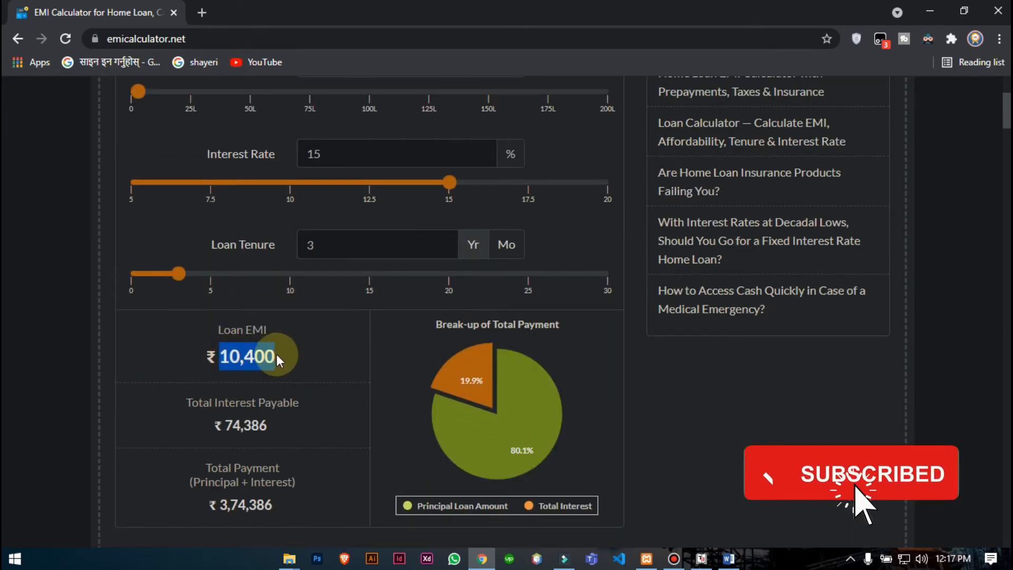
{"action": "left_click_drag", "start_coordinate": [226, 425], "coordinate": [268, 426]}
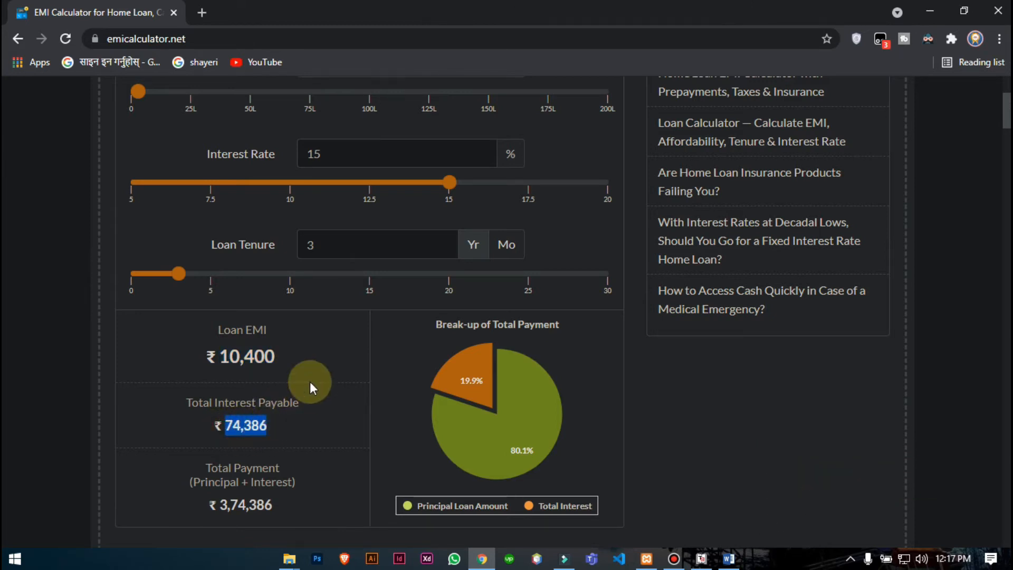
{"action": "scroll", "coordinate": [309, 381], "scroll_direction": "down", "scroll_amount": 2}
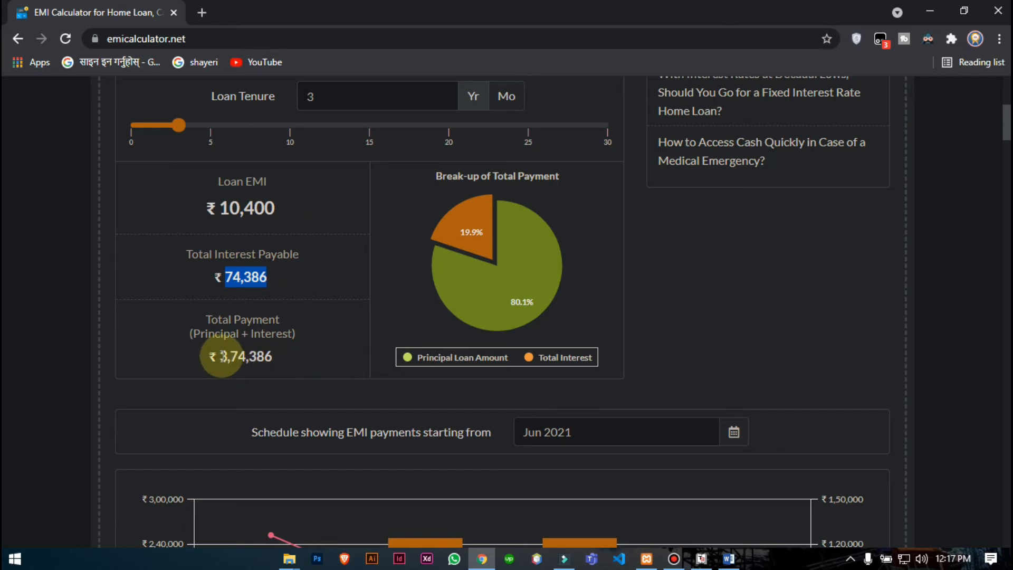
{"action": "left_click_drag", "start_coordinate": [219, 355], "coordinate": [276, 357]}
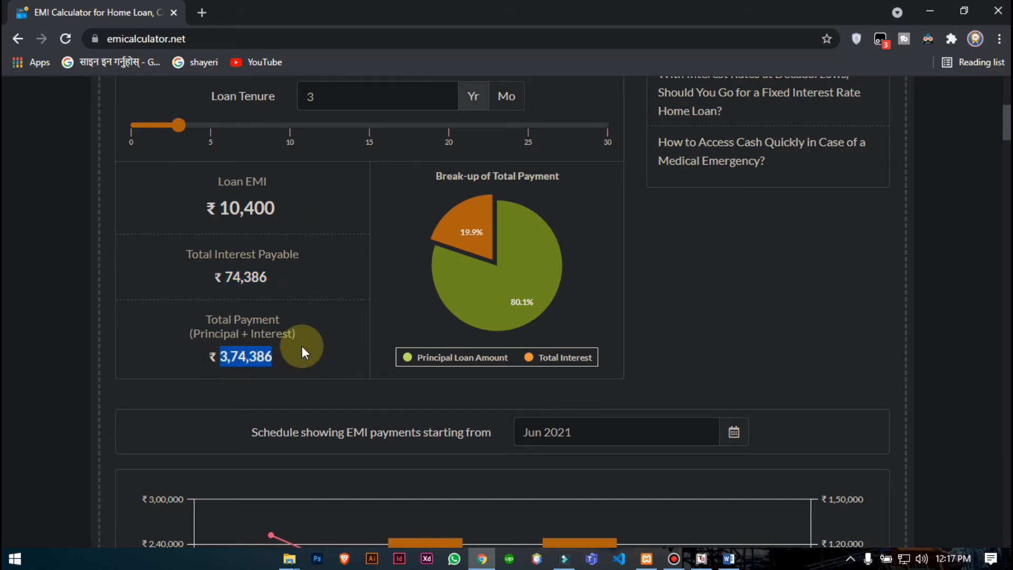
{"action": "left_click", "coordinate": [701, 558]}
- Credit Sanima Bank Loan A/c with 3,74,386, checking the total against the calculator
{"action": "type", "text": "374"}
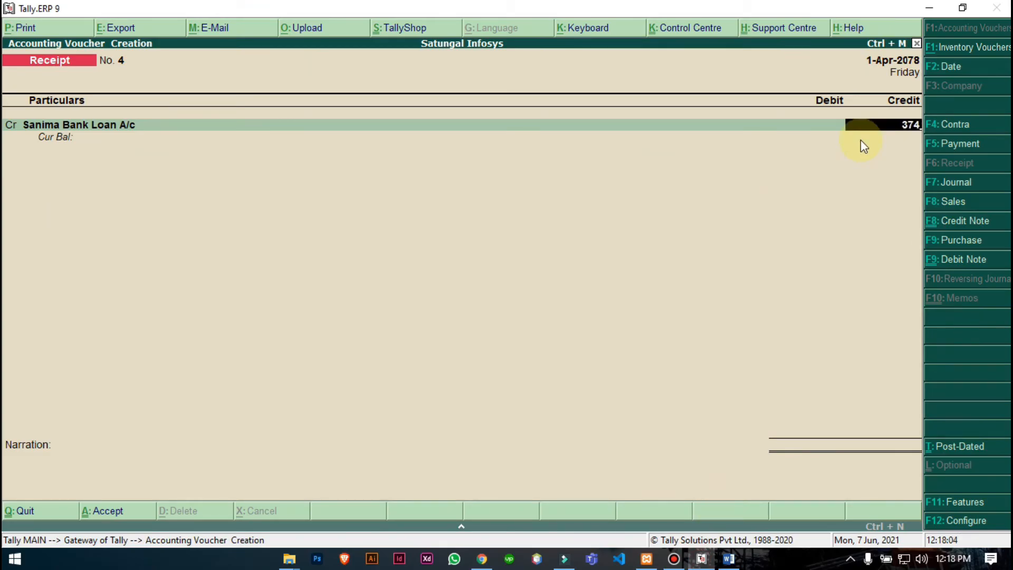
{"action": "left_click", "coordinate": [477, 561]}
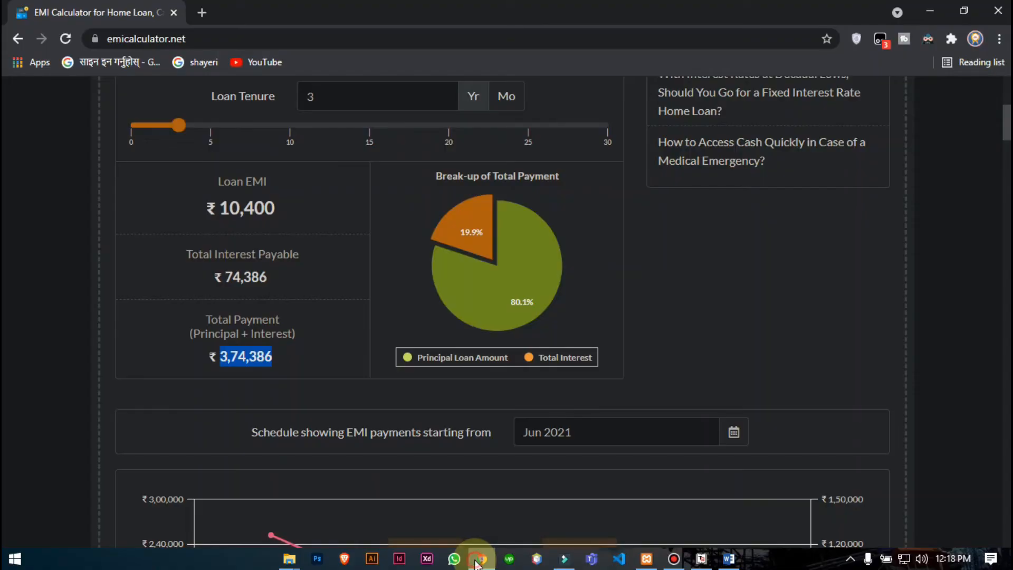
{"action": "left_click", "coordinate": [476, 561]}
{"action": "type", "text": "386"}
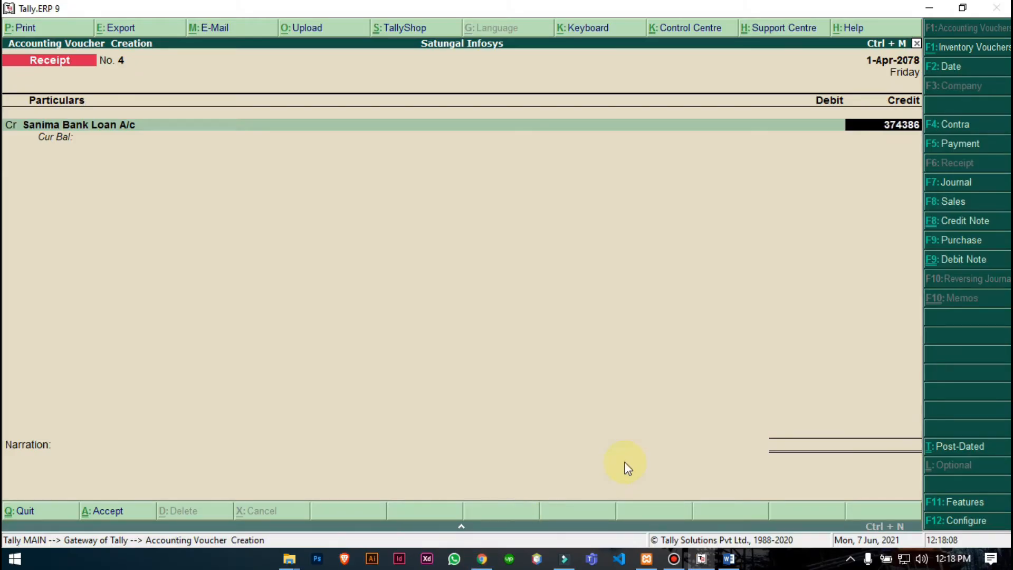
{"action": "key", "text": "Return"}
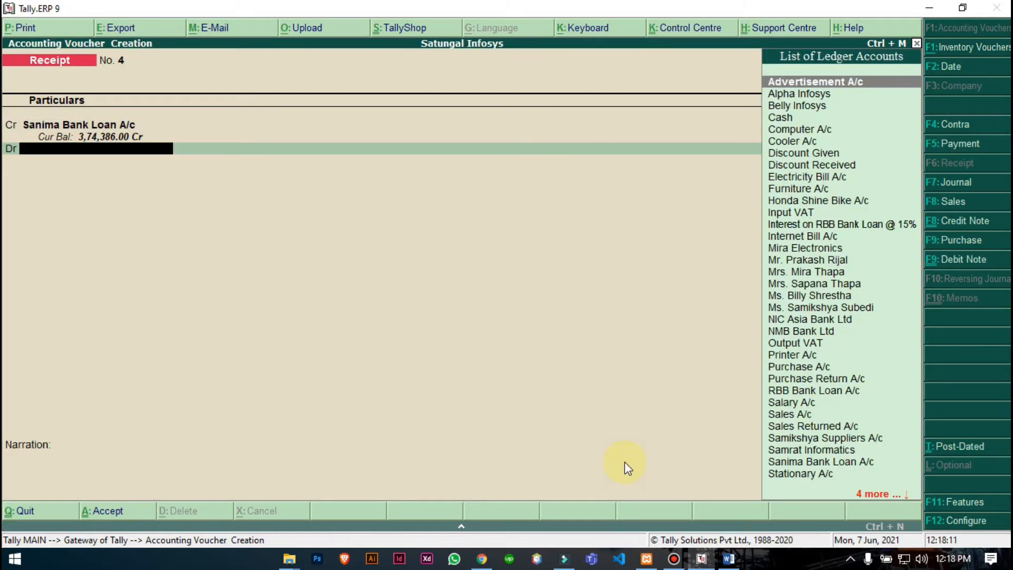
- Debit Cash 3,00,000 on the receipt voucher
{"action": "type", "text": "cas"}
{"action": "key", "text": "Return"}
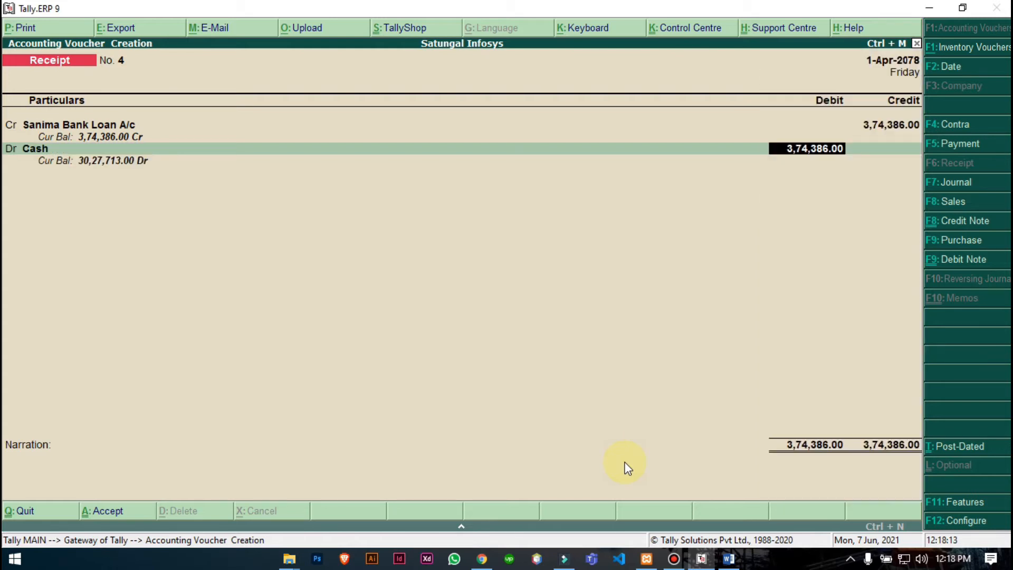
{"action": "type", "text": "300000"}
{"action": "key", "text": "Return"}
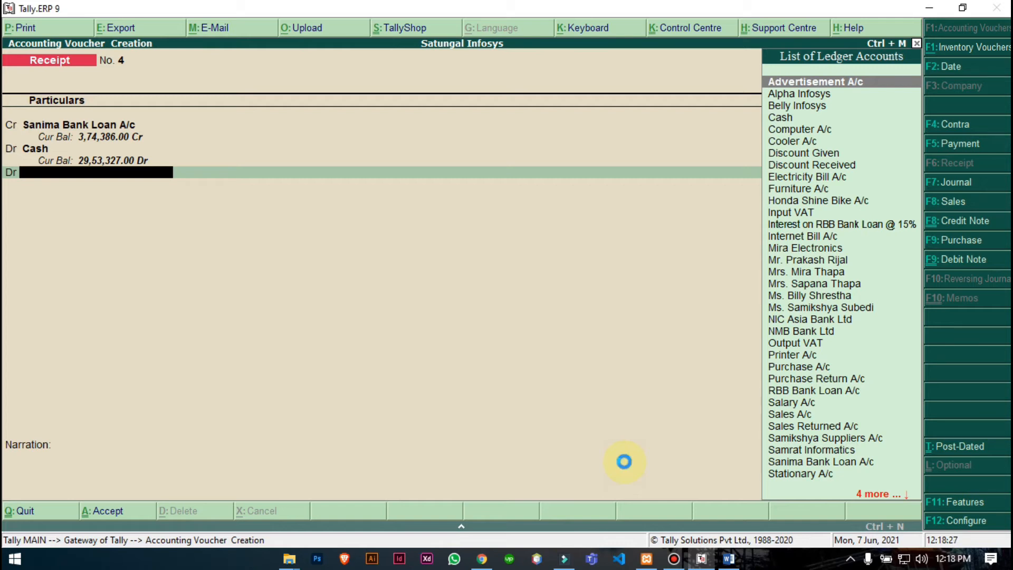
{"action": "key", "text": "alt+c"}
{"action": "type", "text": "In"}
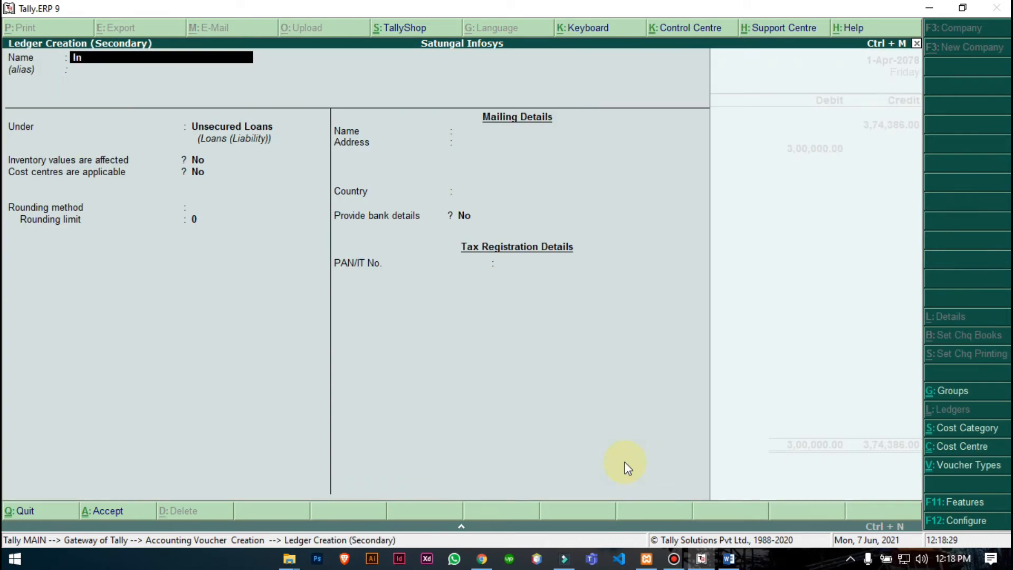
{"action": "type", "text": "terest on Sanima Bank Loan"}
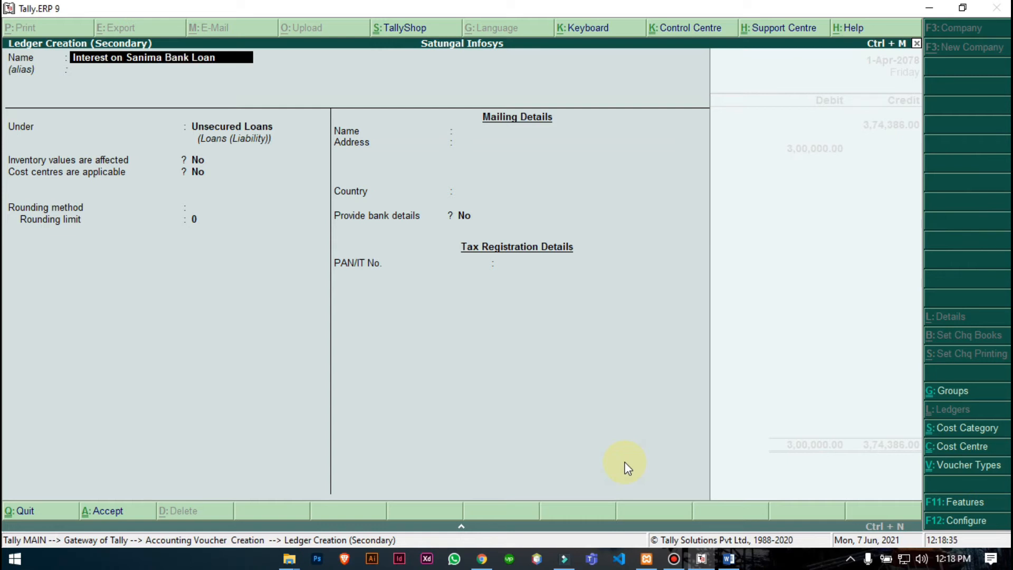
{"action": "type", "text": " @15%"}
{"action": "key", "text": "Return"}
{"action": "key", "text": "Return"}
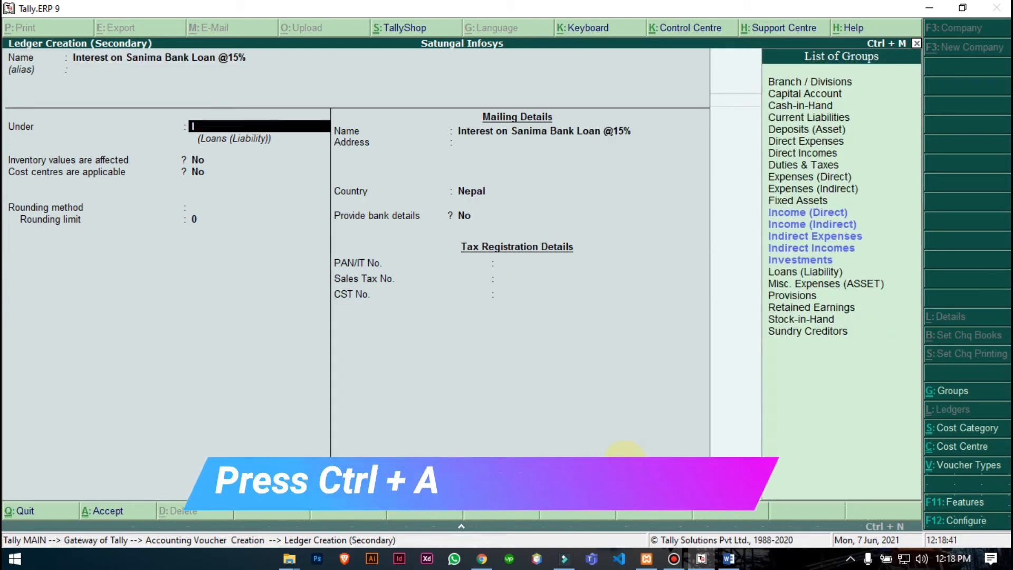
{"action": "type", "text": "Ind"}
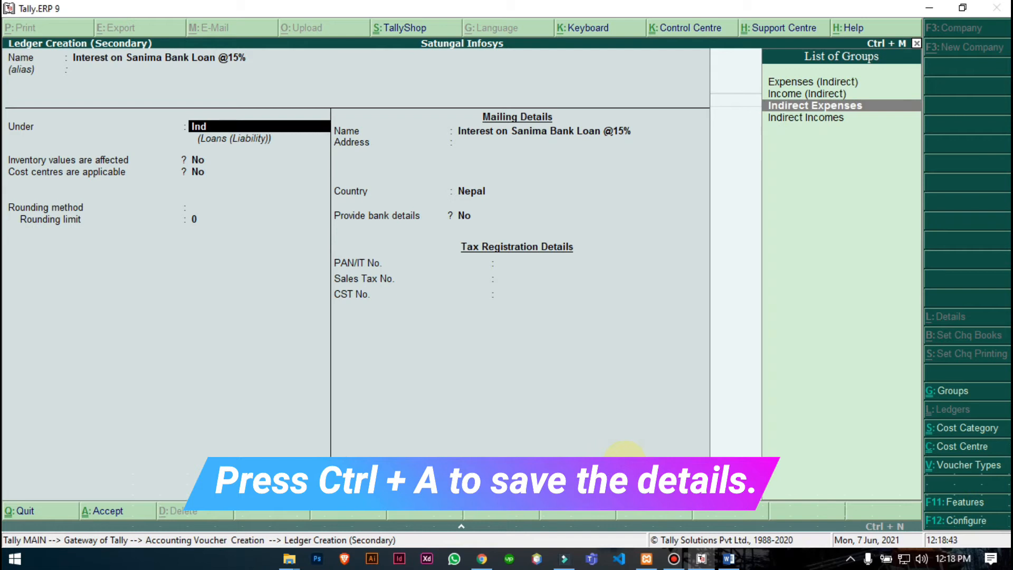
{"action": "key", "text": "Return"}
{"action": "key", "text": "Return"}
{"action": "key", "text": "Return"}
{"action": "key", "text": "Return"}
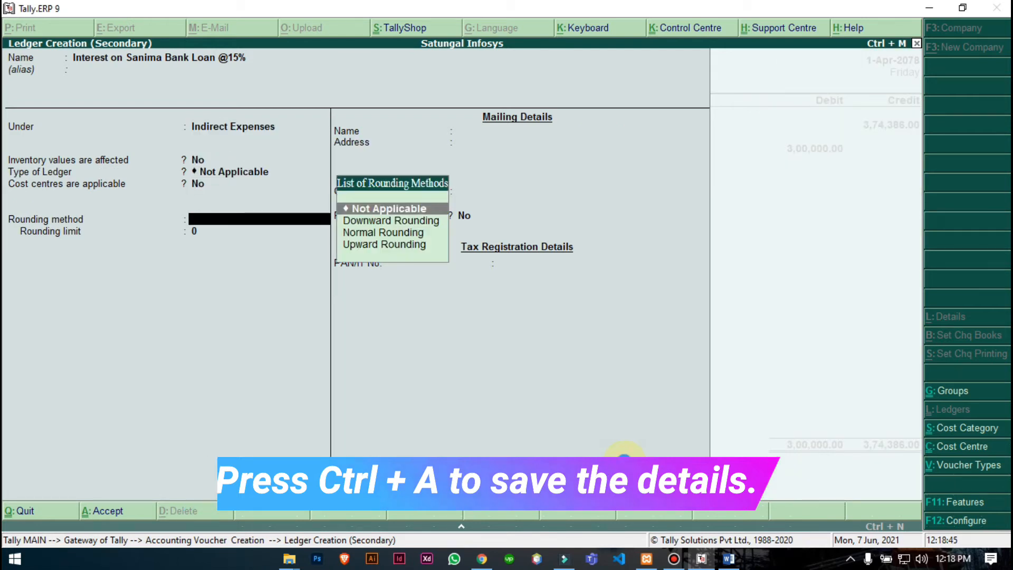
{"action": "key", "text": "ctrl+a"}
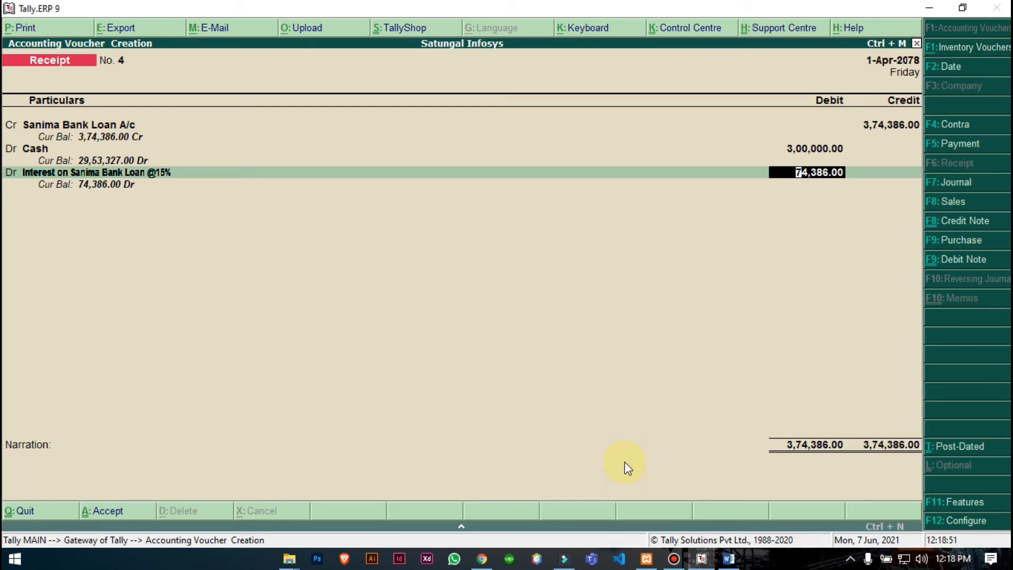
- Accept the 74,386 interest debit, narrate 'being loan received for Sanima Bank' and save Receipt No. 4
{"action": "key", "text": "Return"}
{"action": "type", "text": "being loan received form S"}
{"action": "type", "text": "anima B"}
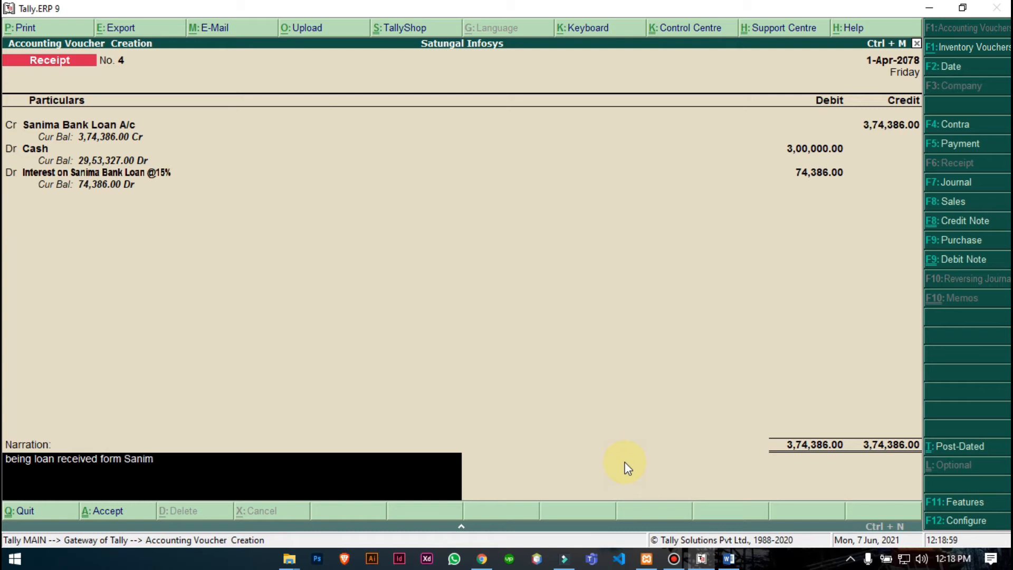
{"action": "type", "text": "ank."}
{"action": "key", "text": "Return"}
{"action": "key", "text": "Return"}
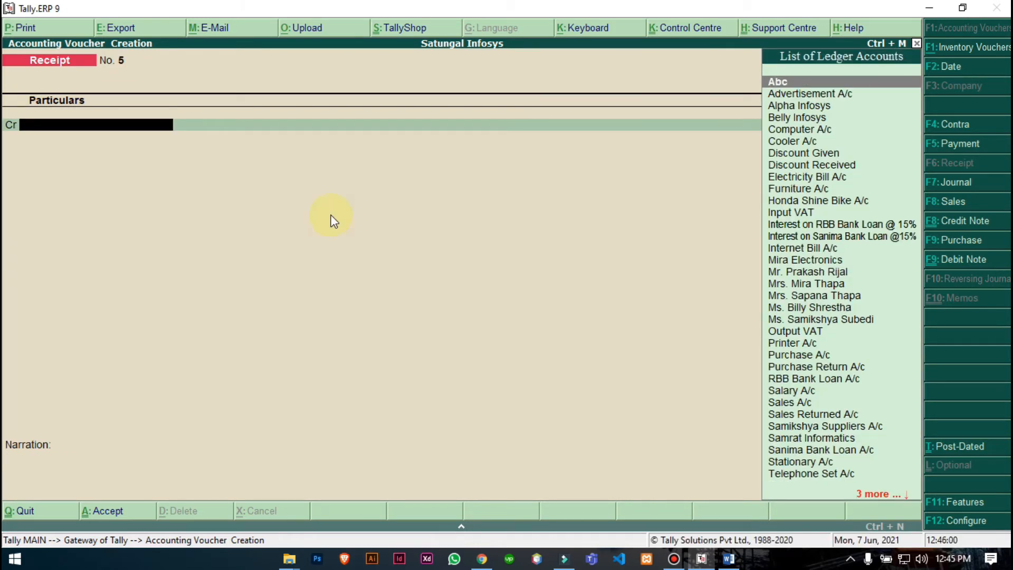
{"action": "left_click", "coordinate": [728, 558]}
- Review the Word document's Rs. 5,00,000 loan-given details at 13% over 3 years
{"action": "double_click", "coordinate": [519, 305]}
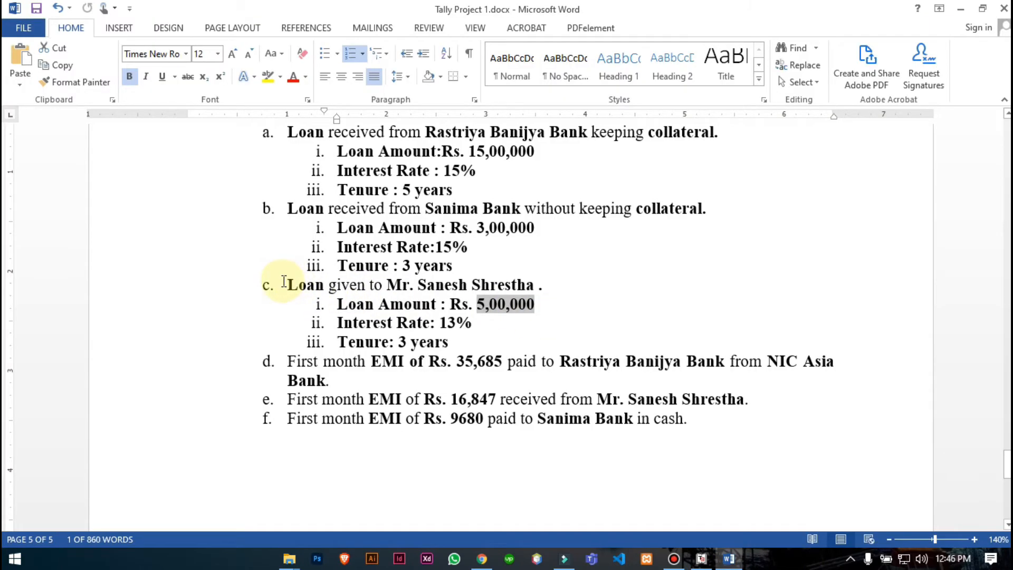
{"action": "left_click_drag", "start_coordinate": [280, 285], "coordinate": [552, 285]}
{"action": "left_click_drag", "start_coordinate": [337, 304], "coordinate": [515, 309]}
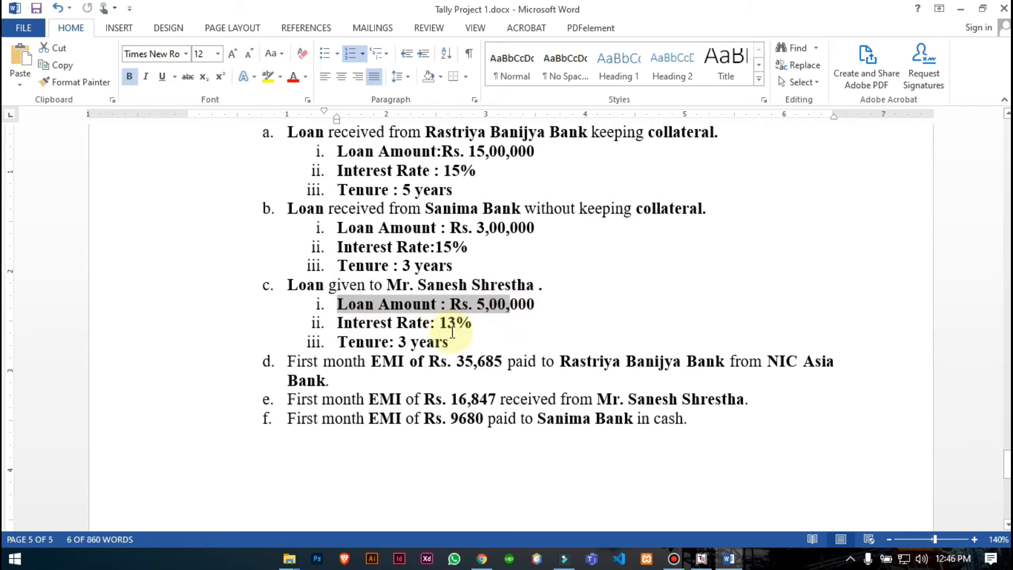
{"action": "left_click", "coordinate": [450, 341]}
{"action": "left_click_drag", "start_coordinate": [449, 342], "coordinate": [336, 341]}
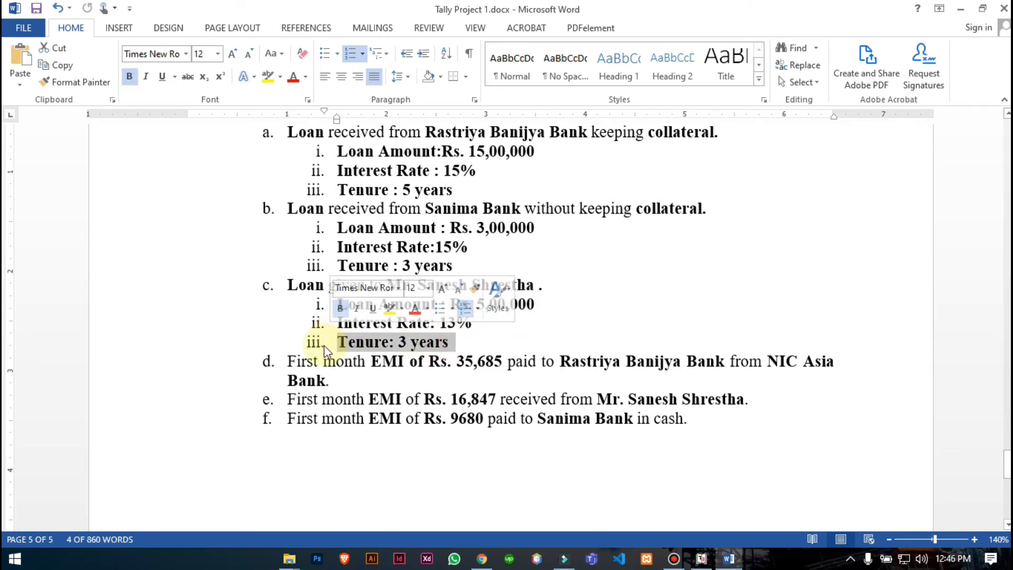
{"action": "left_click", "coordinate": [701, 558]}
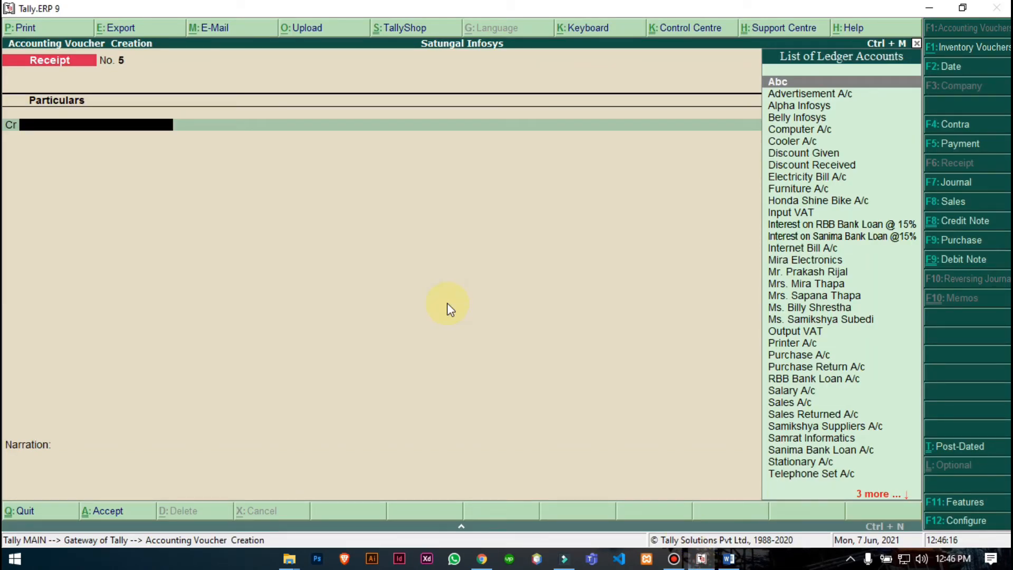
- Switch Tally's blank voucher to Payment No. 3 and recheck the loan-given description
{"action": "left_click", "coordinate": [952, 144]}
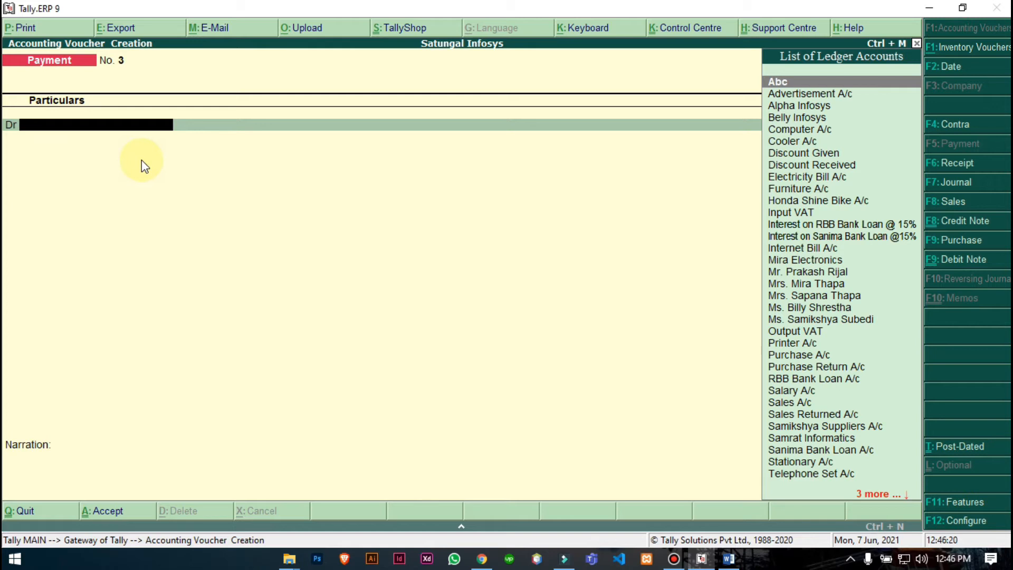
{"action": "left_click", "coordinate": [729, 559]}
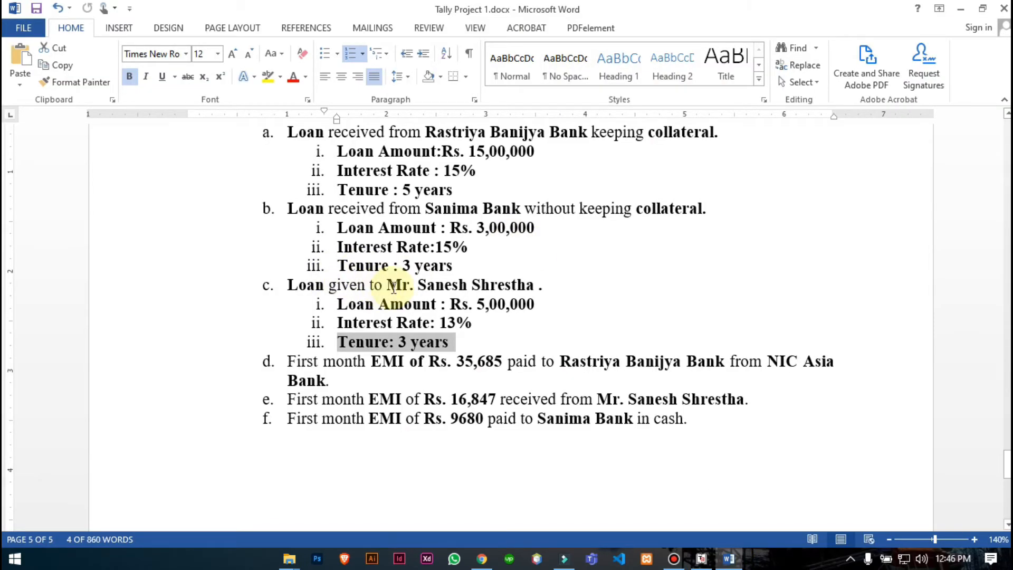
{"action": "left_click_drag", "start_coordinate": [289, 284], "coordinate": [453, 297]}
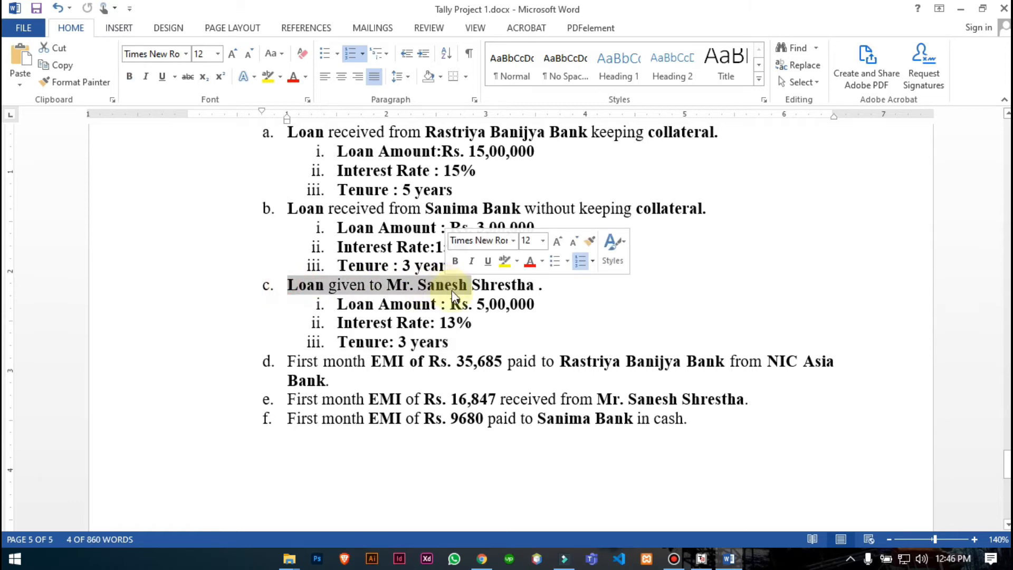
{"action": "left_click", "coordinate": [701, 558]}
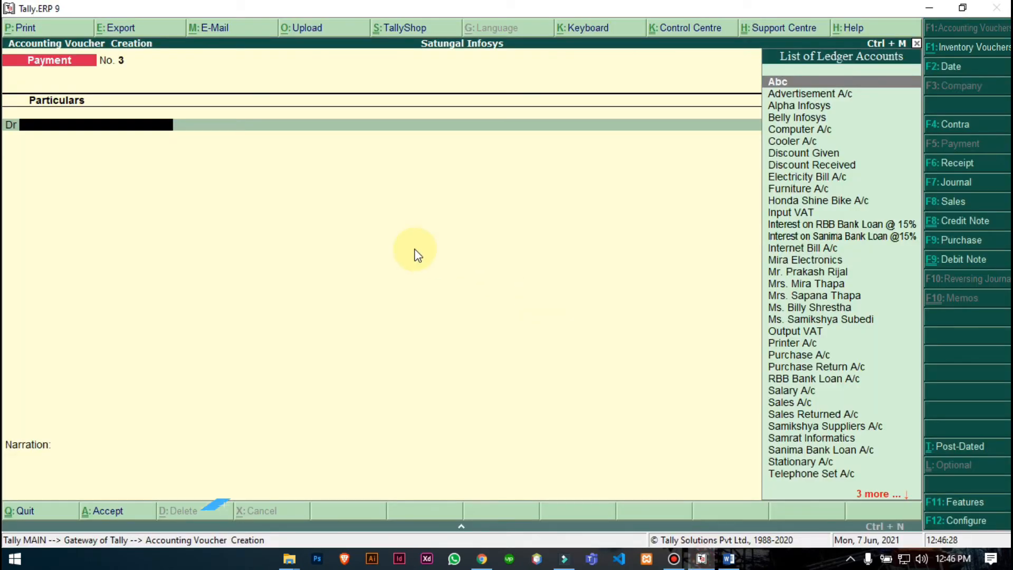
- Create a Loan Given ledger for the borrower under Loans & Advances (Asset) and save it
{"action": "key", "text": "alt+c"}
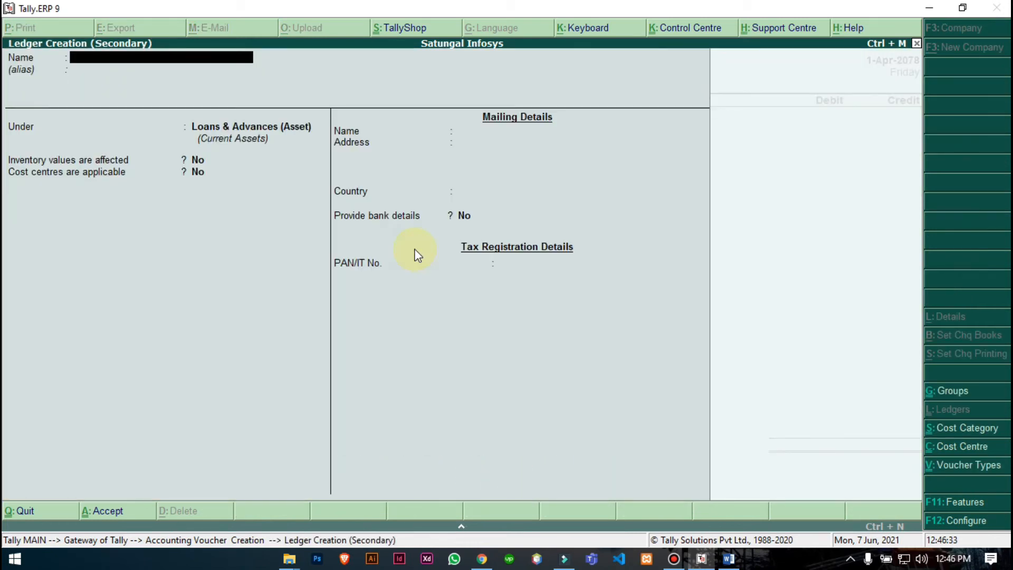
{"action": "type", "text": "Loan Given to Mr. Sanes"}
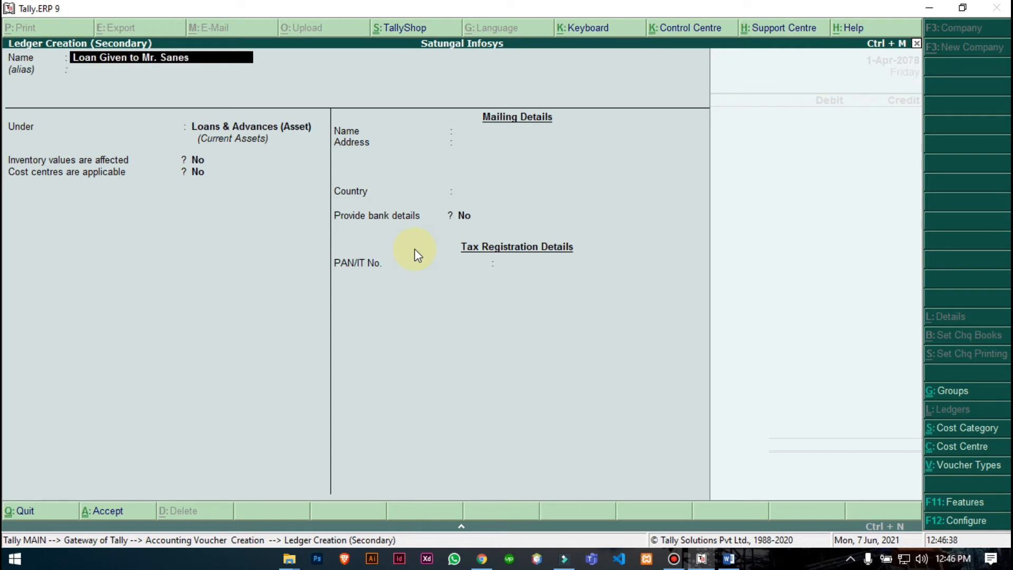
{"action": "type", "text": "h Shrestha"}
{"action": "key", "text": "Return"}
{"action": "key", "text": "Return"}
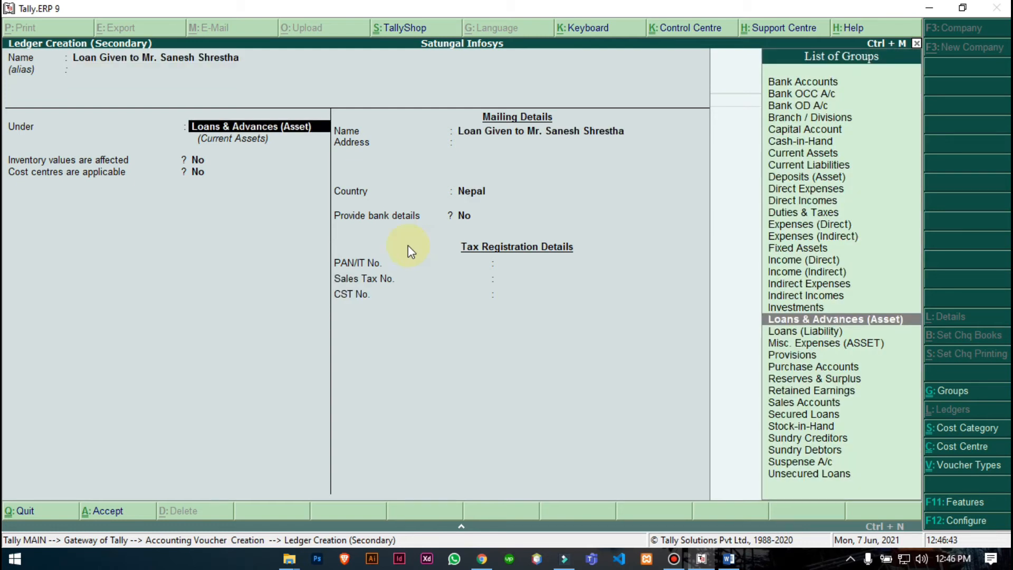
{"action": "type", "text": "Loan"}
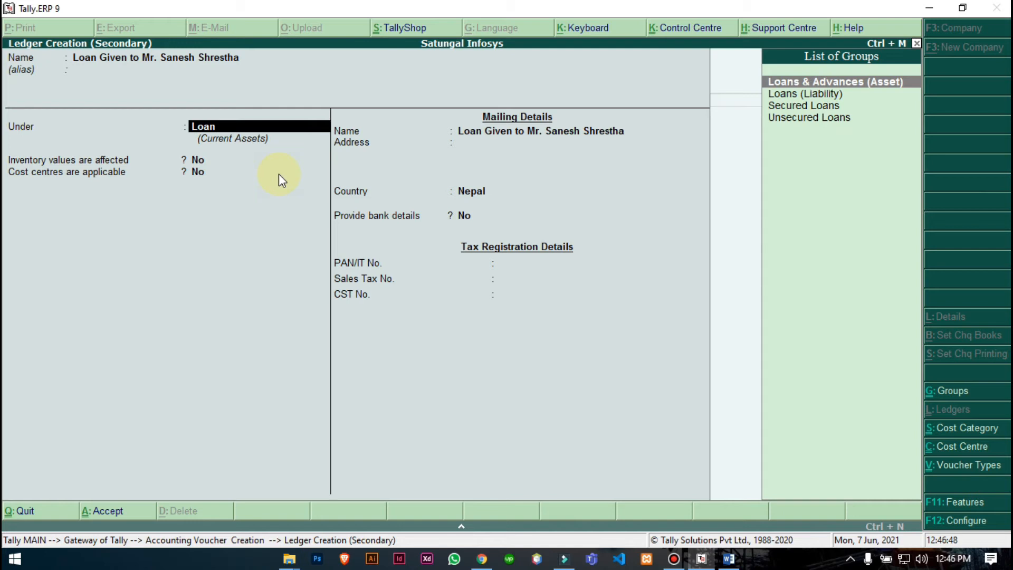
{"action": "key", "text": "Return"}
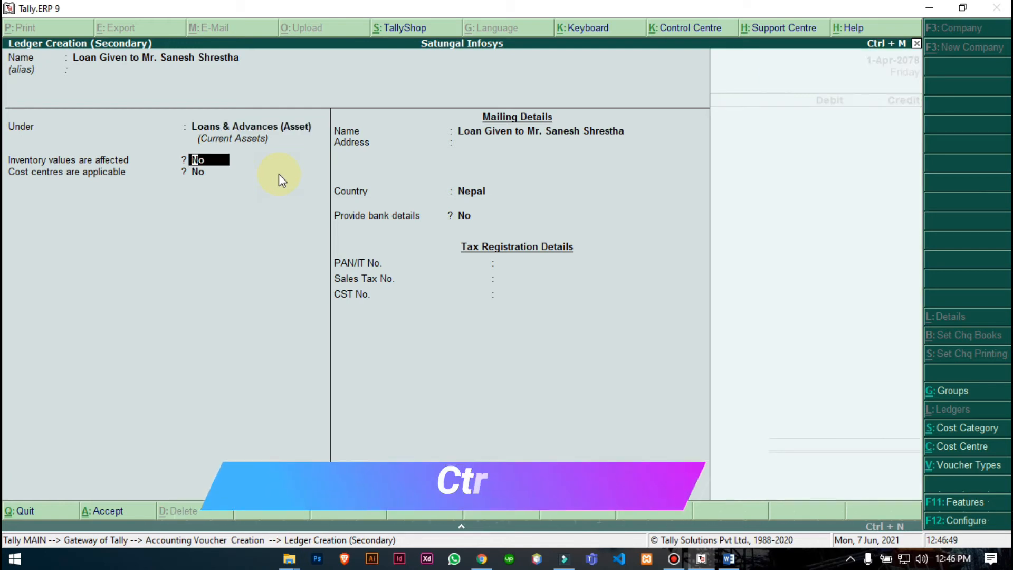
{"action": "key", "text": "ctrl+a"}
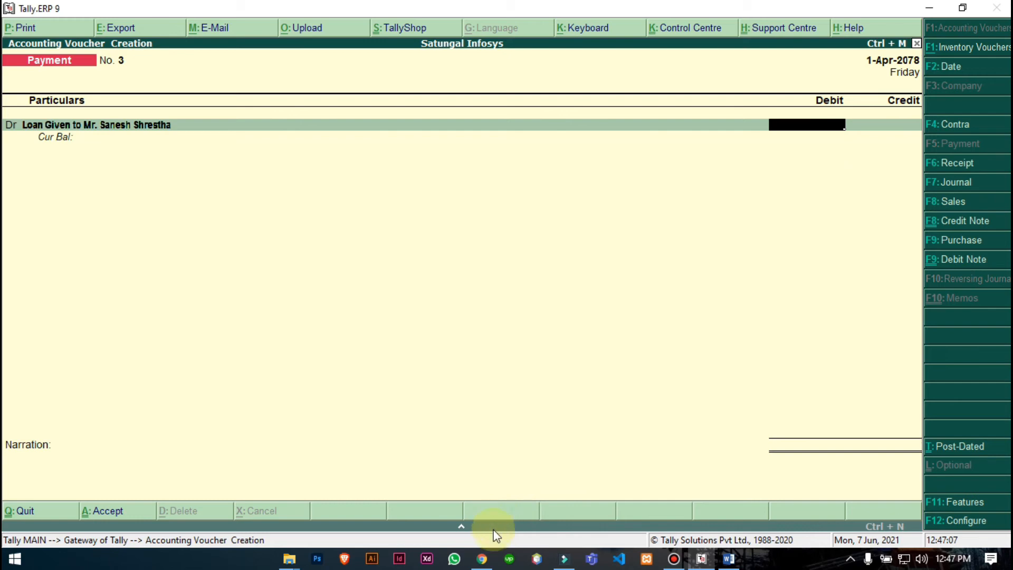
- Enter a 5,00,000 loan amount in the online EMI calculator and recalculate
{"action": "left_click", "coordinate": [482, 559]}
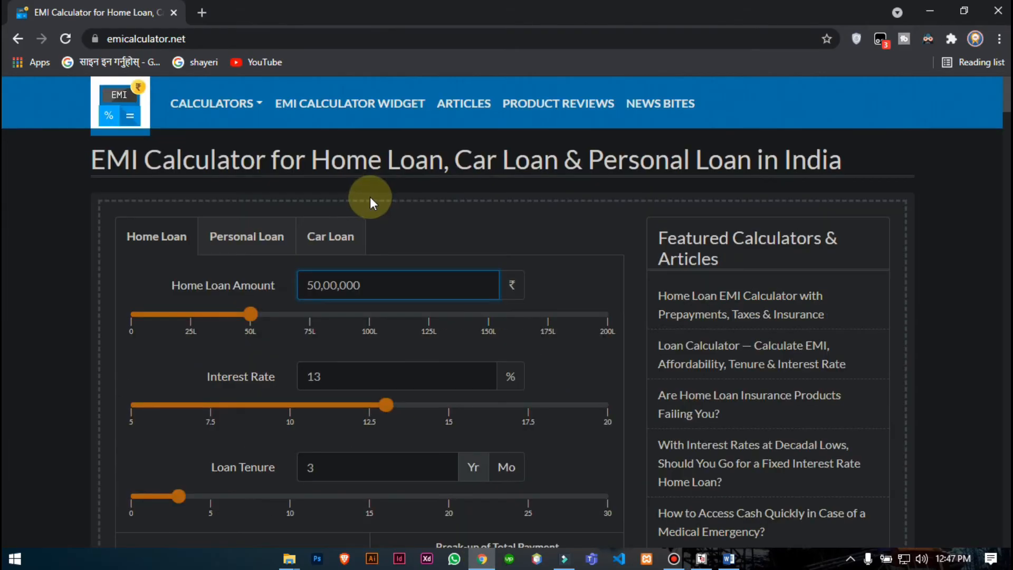
{"action": "left_click_drag", "start_coordinate": [362, 276], "coordinate": [271, 282]}
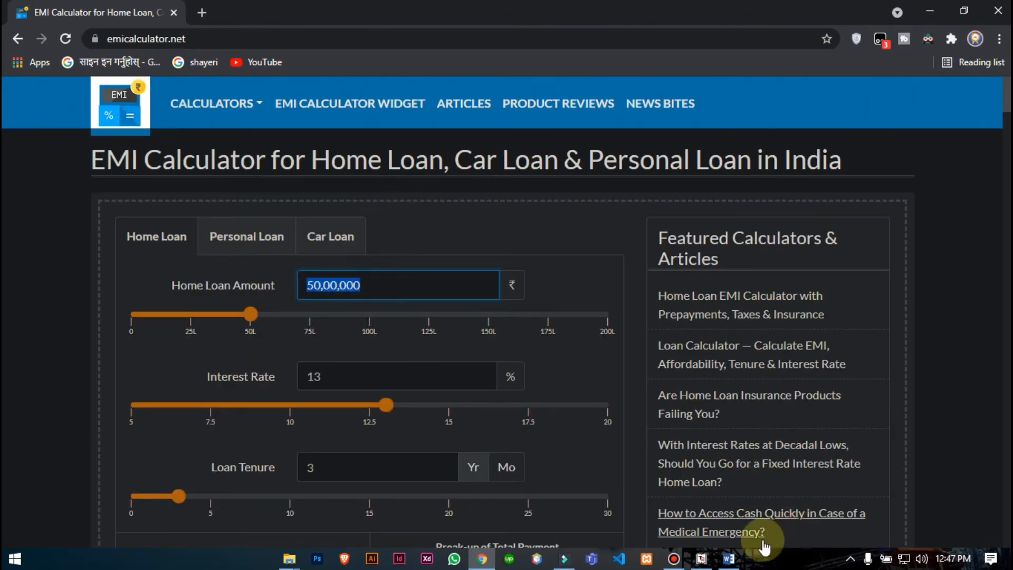
{"action": "left_click", "coordinate": [728, 559]}
{"action": "left_click", "coordinate": [729, 560]}
{"action": "type", "text": "500000"}
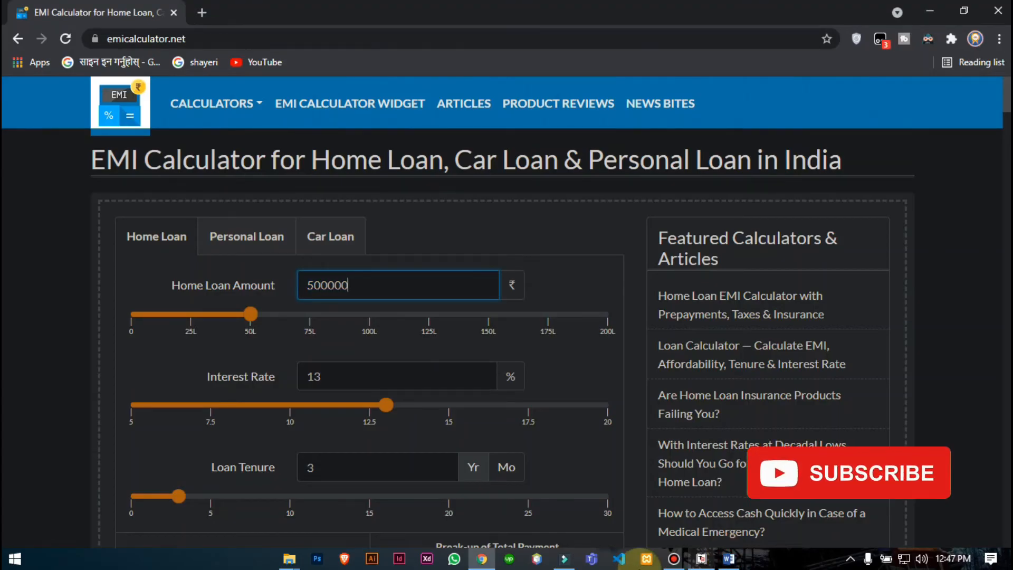
{"action": "scroll", "coordinate": [324, 376], "scroll_direction": "down", "scroll_amount": 3}
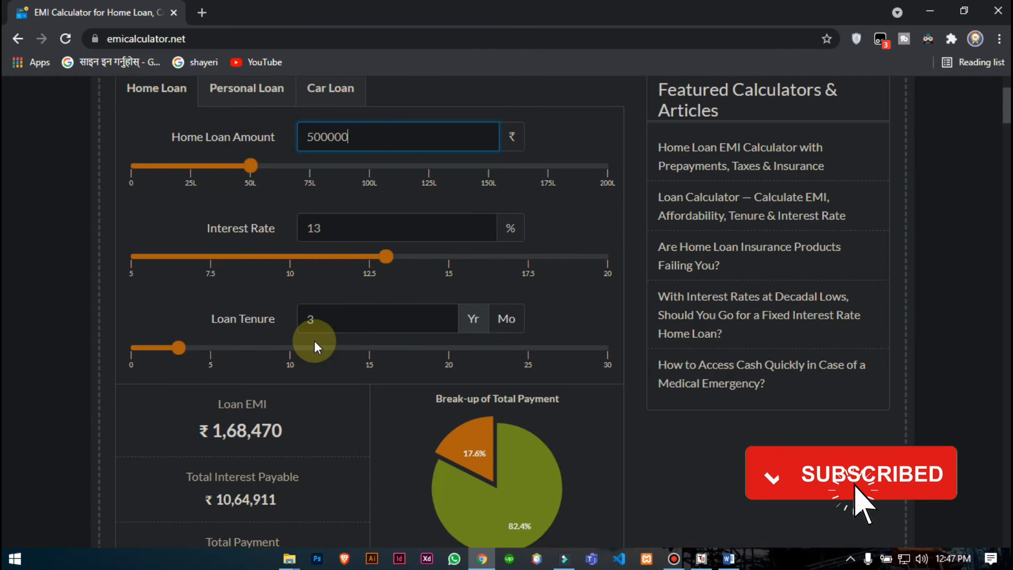
{"action": "left_click", "coordinate": [317, 319]}
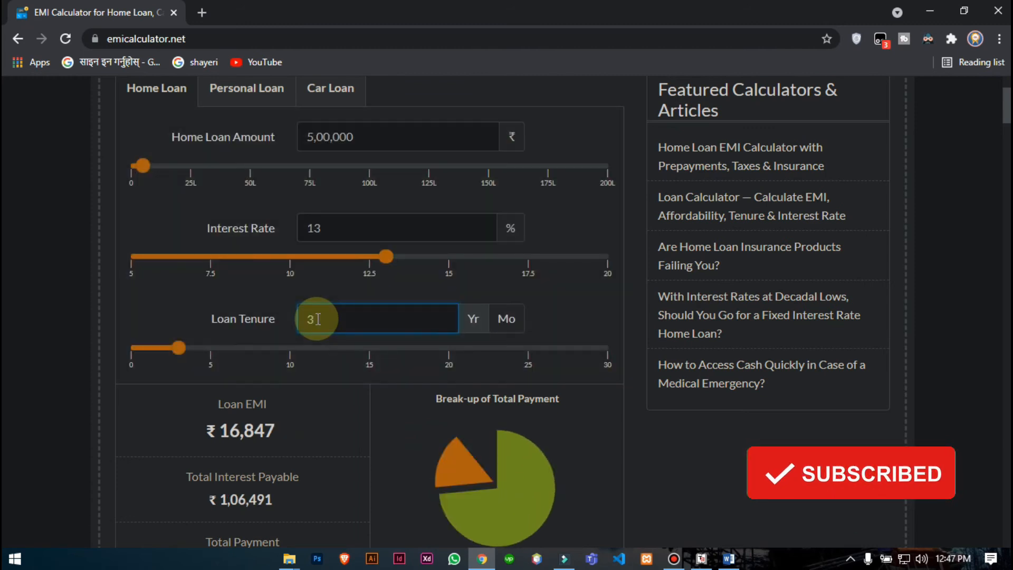
- Read the 16,847 EMI and 1,06,491 total interest, then start entering 6,06,491 in Tally
{"action": "scroll", "coordinate": [317, 319], "scroll_direction": "down", "scroll_amount": 3}
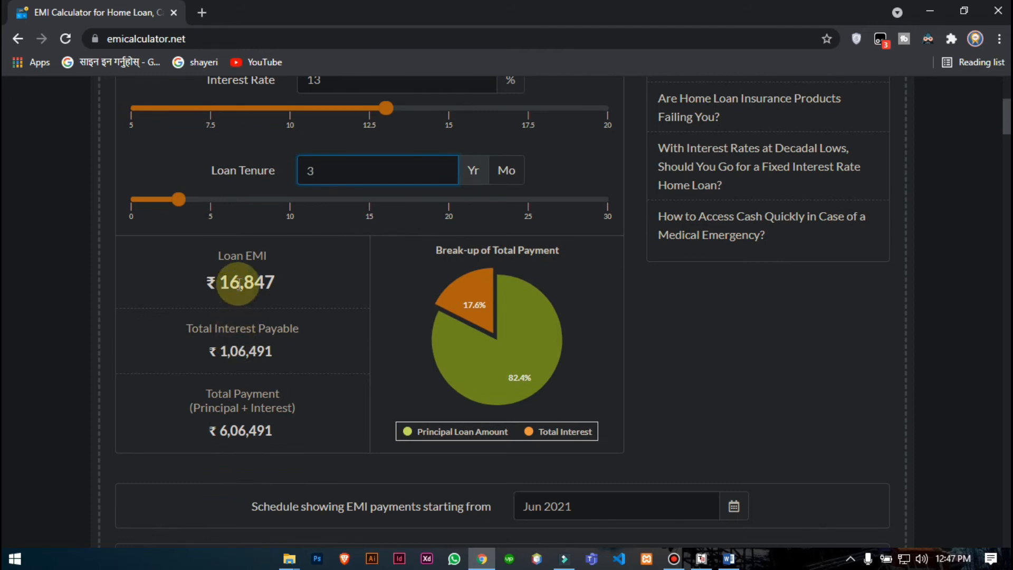
{"action": "double_click", "coordinate": [239, 284]}
{"action": "double_click", "coordinate": [237, 363]}
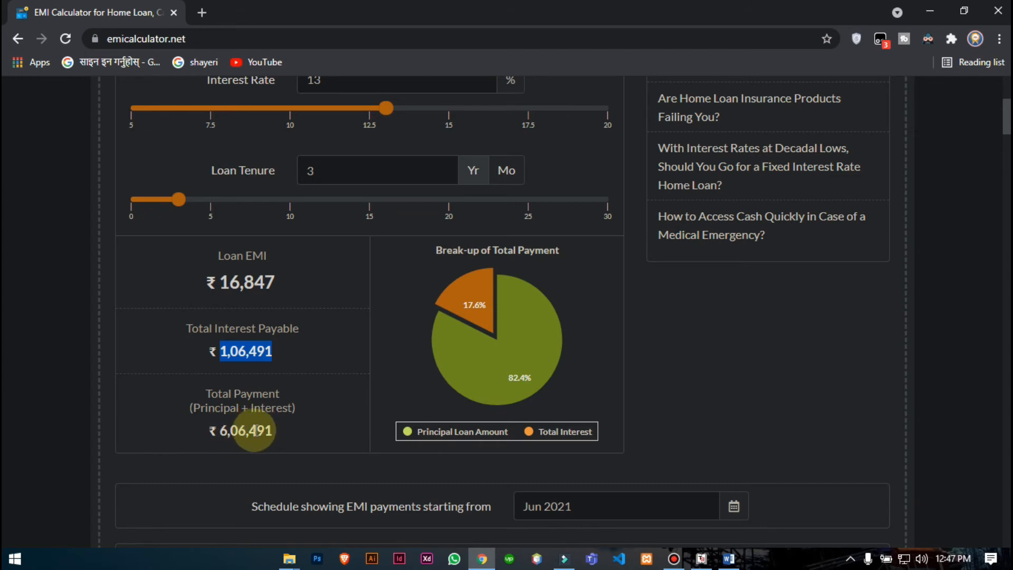
{"action": "left_click", "coordinate": [700, 558]}
{"action": "type", "text": "6"}
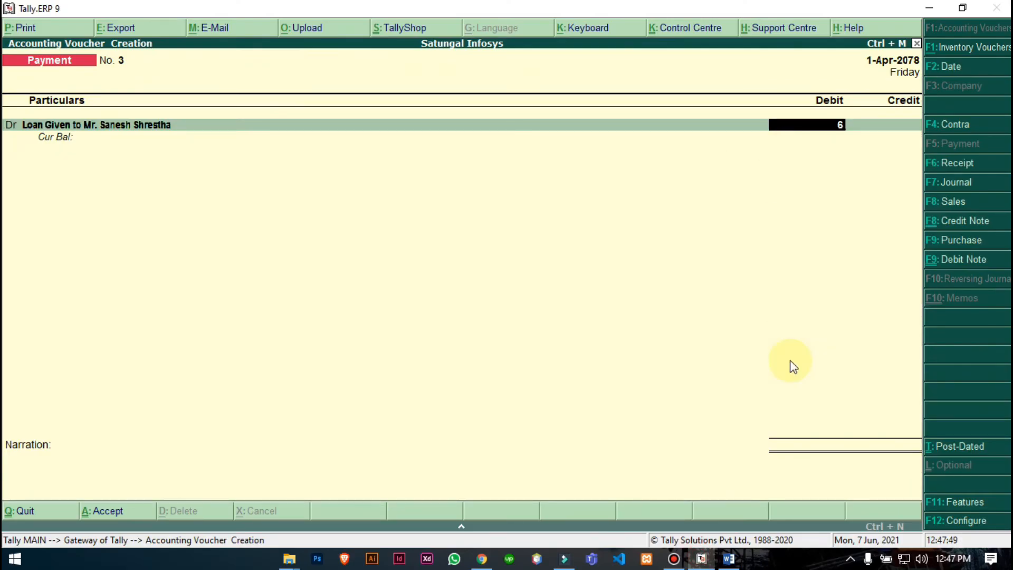
{"action": "type", "text": "06491"}
- Accept the 6,06,491 loan debit and credit Cash 5,00,000 on Payment No. 3
{"action": "key", "text": "Return"}
{"action": "key", "text": "Return"}
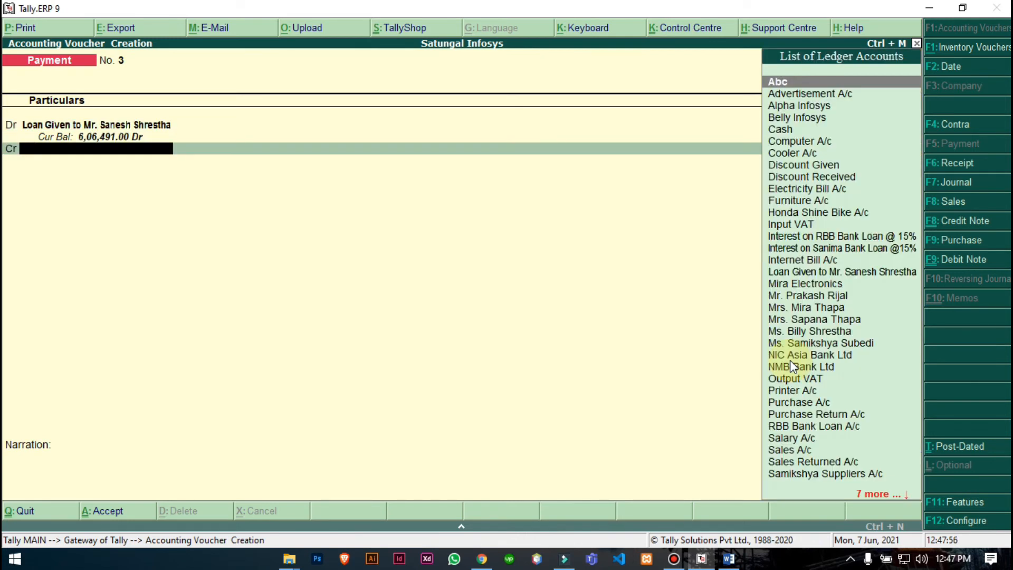
{"action": "type", "text": "ca"}
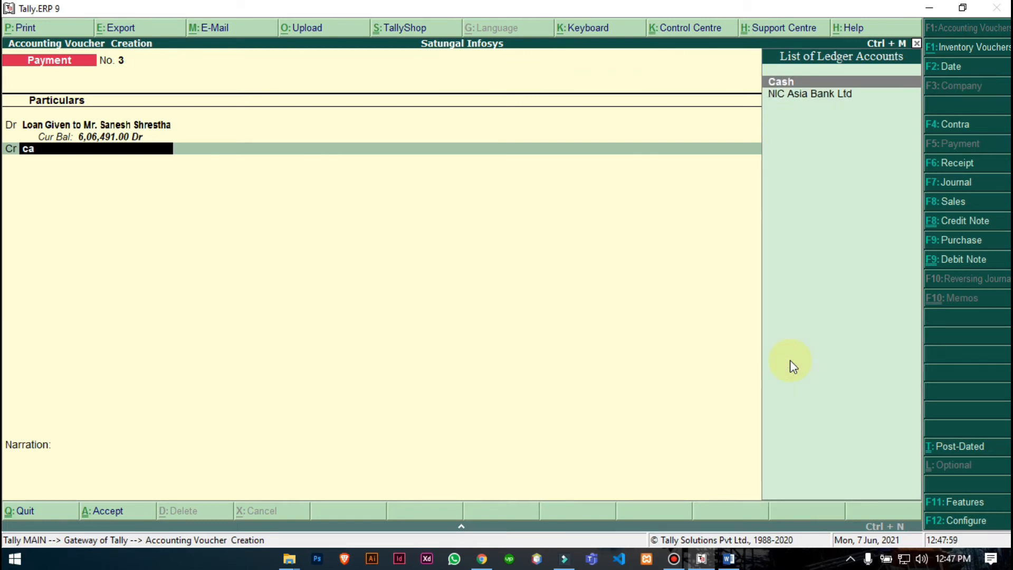
{"action": "key", "text": "Return"}
{"action": "key", "text": "Return"}
{"action": "key", "text": "BackSpace"}
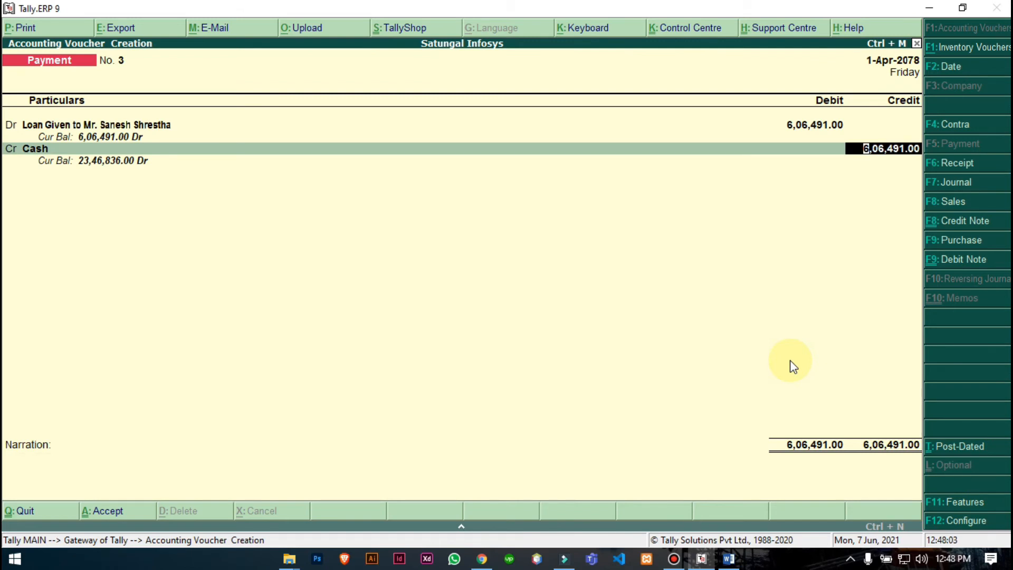
{"action": "type", "text": "500000"}
{"action": "key", "text": "Return"}
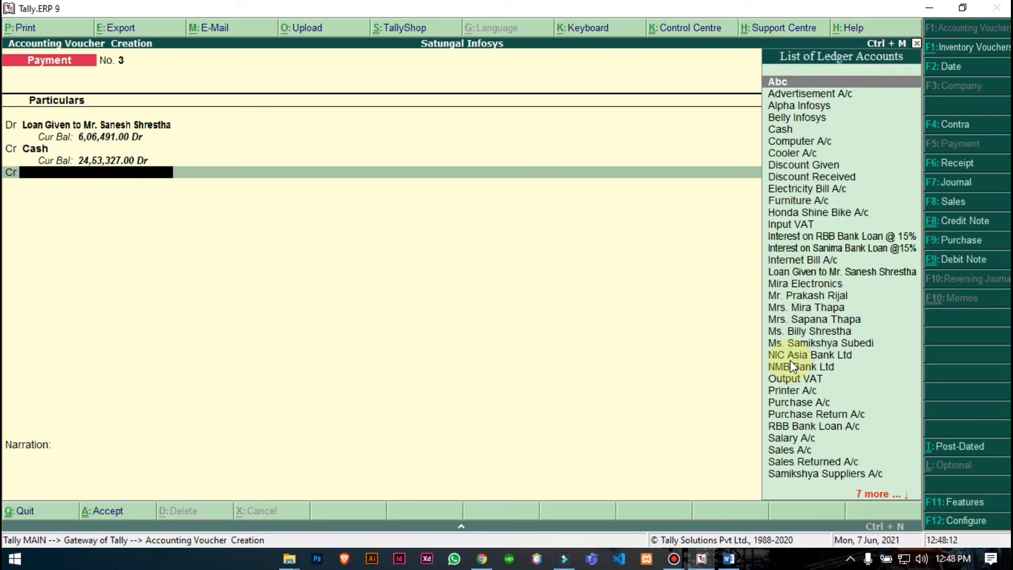
{"action": "key", "text": "alt+c"}
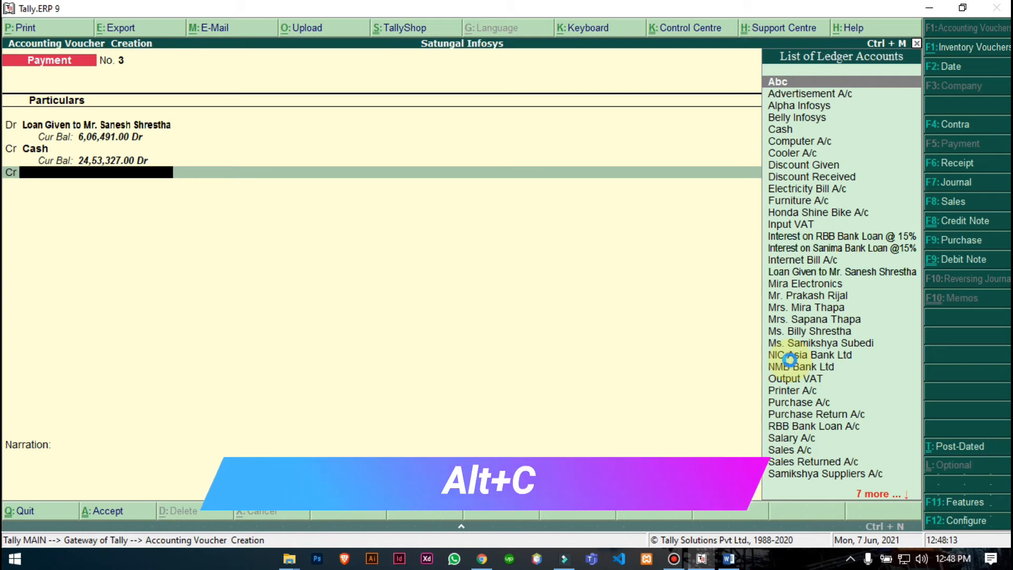
- Create the 'Interest on Loan Given @ 13%' ledger under Indirect Incomes and save it
{"action": "type", "text": "L"}
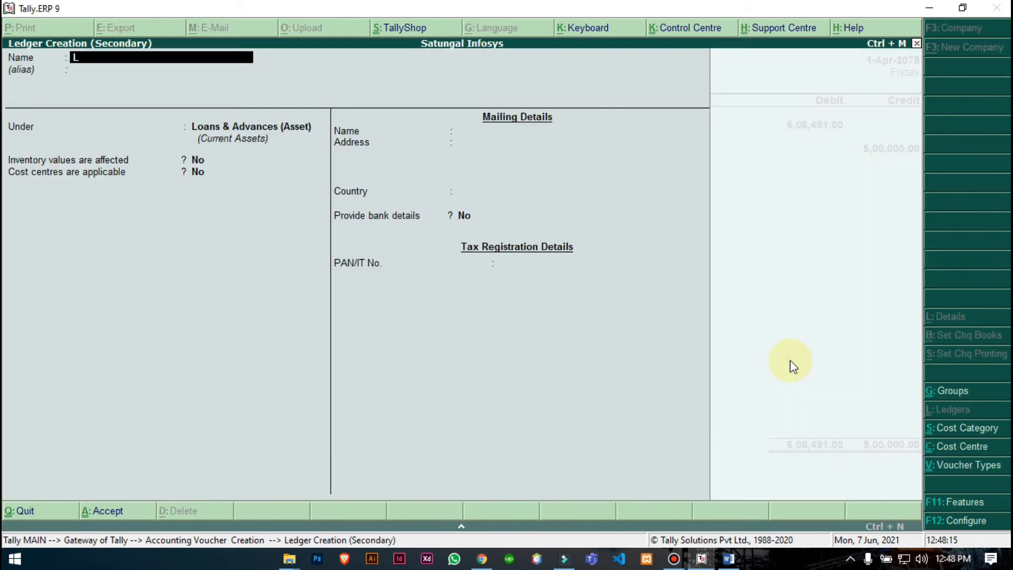
{"action": "type", "text": "nterest on Loan Given @"}
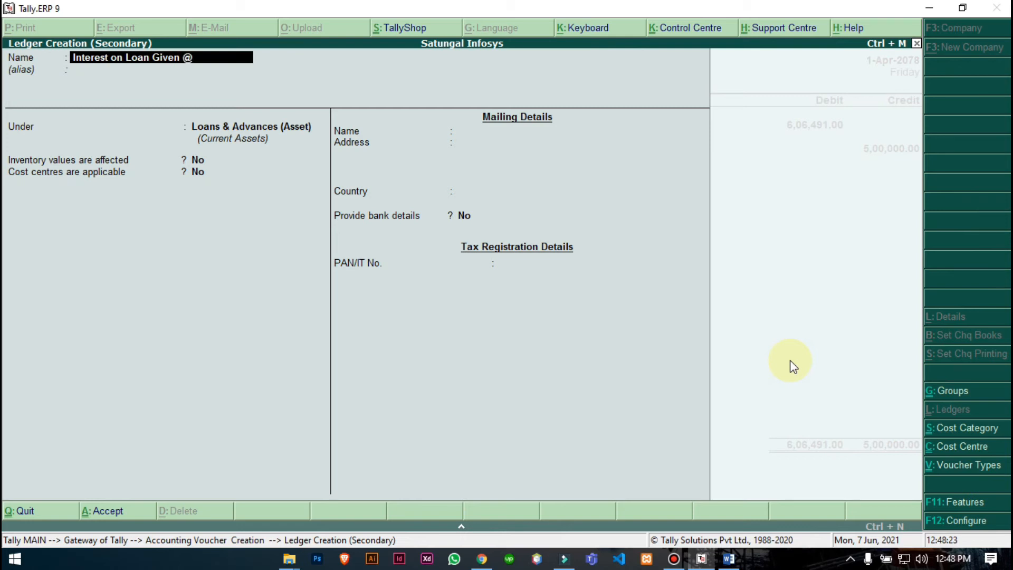
{"action": "type", "text": " 13%"}
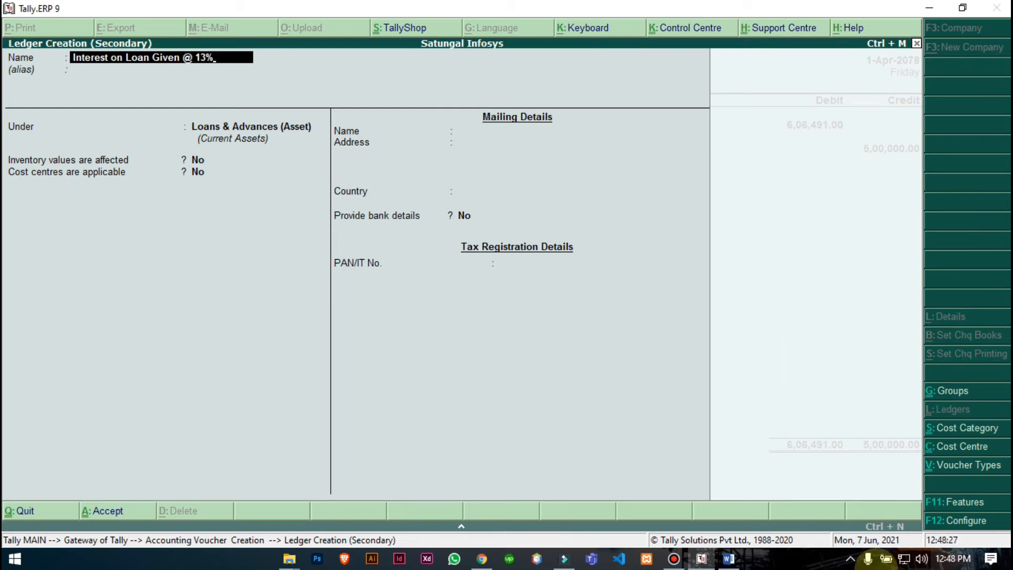
{"action": "left_click", "coordinate": [728, 558]}
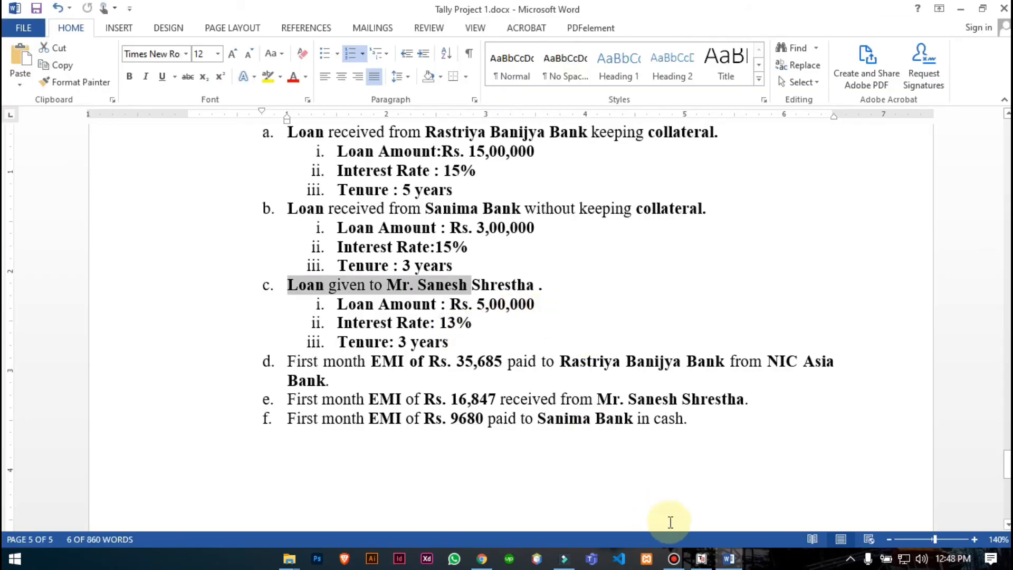
{"action": "left_click", "coordinate": [701, 558]}
{"action": "key", "text": "Return"}
{"action": "key", "text": "Return"}
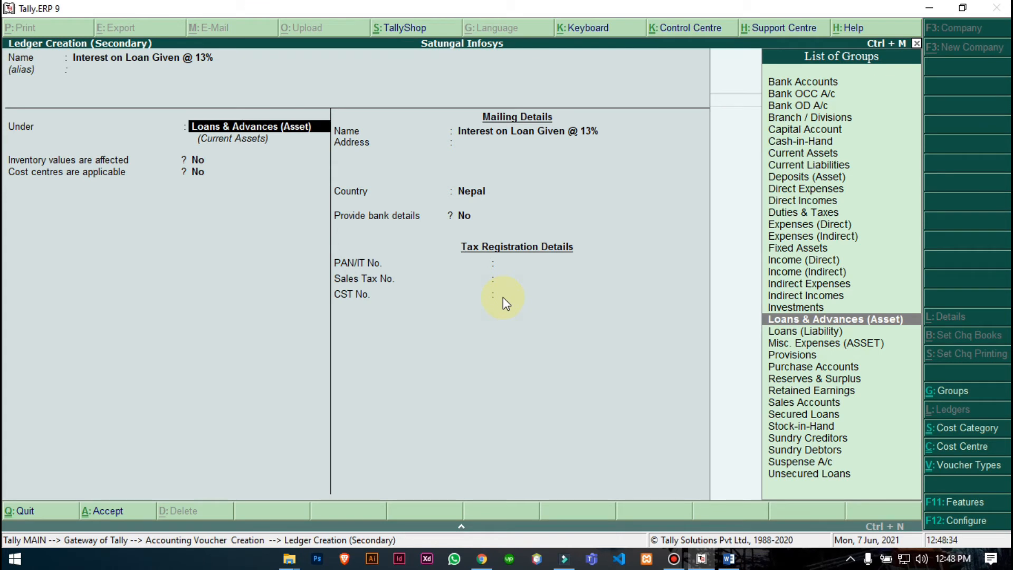
{"action": "type", "text": "Ind"}
{"action": "key", "text": "Down"}
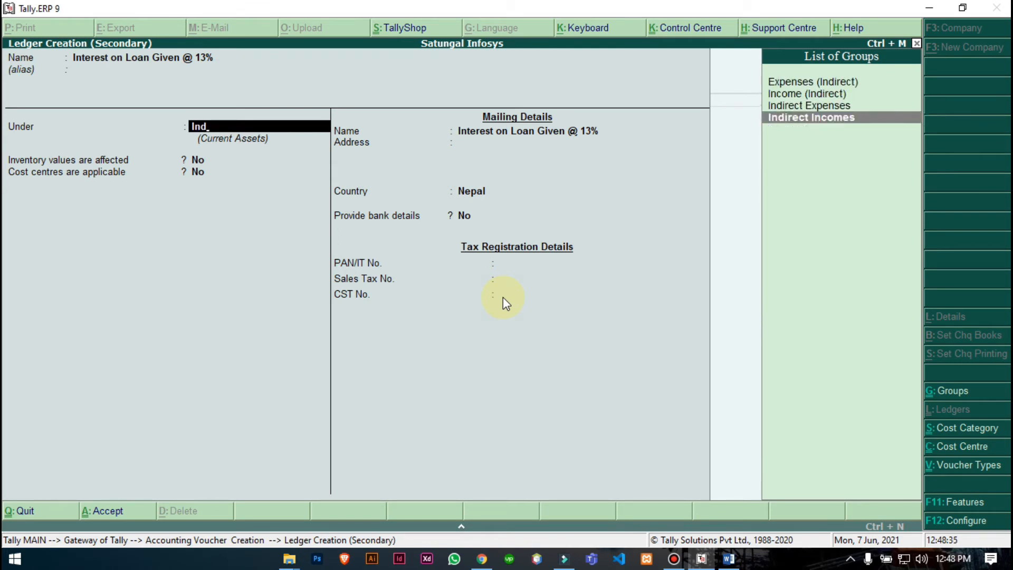
{"action": "key", "text": "Return"}
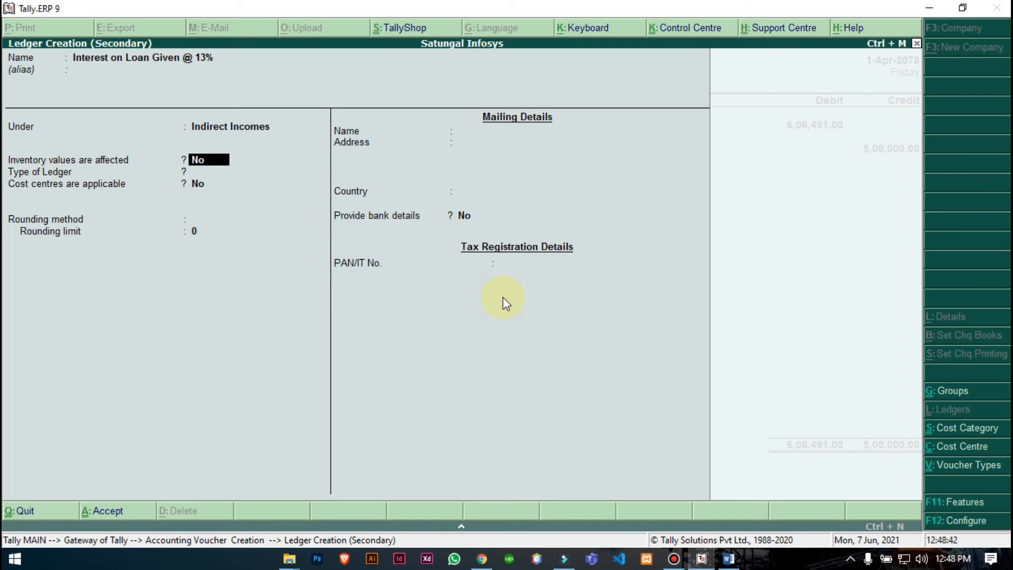
{"action": "key", "text": "ctrl+a"}
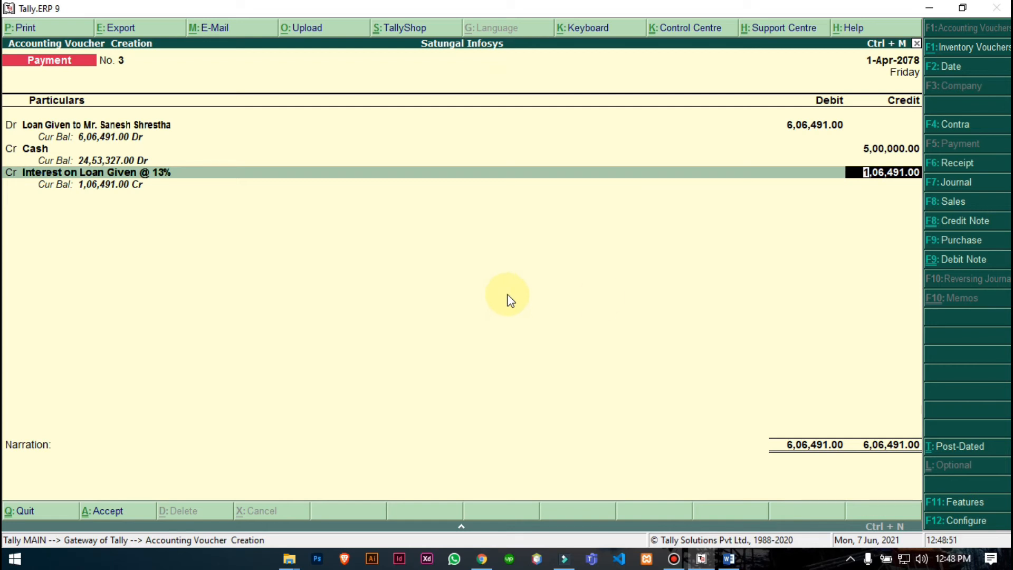
- Accept the 1,06,491 interest credit, add a loan-given narration, save Payment No. 3 and exit
{"action": "key", "text": "Return"}
{"action": "type", "text": "be"}
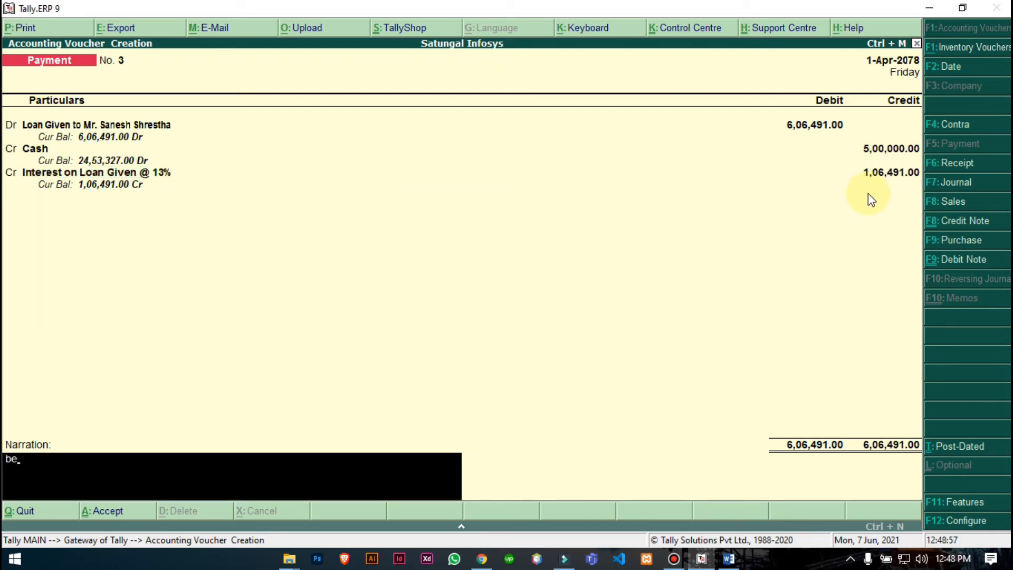
{"action": "type", "text": "ing loan given to Mr. Sanesh Shrestha"}
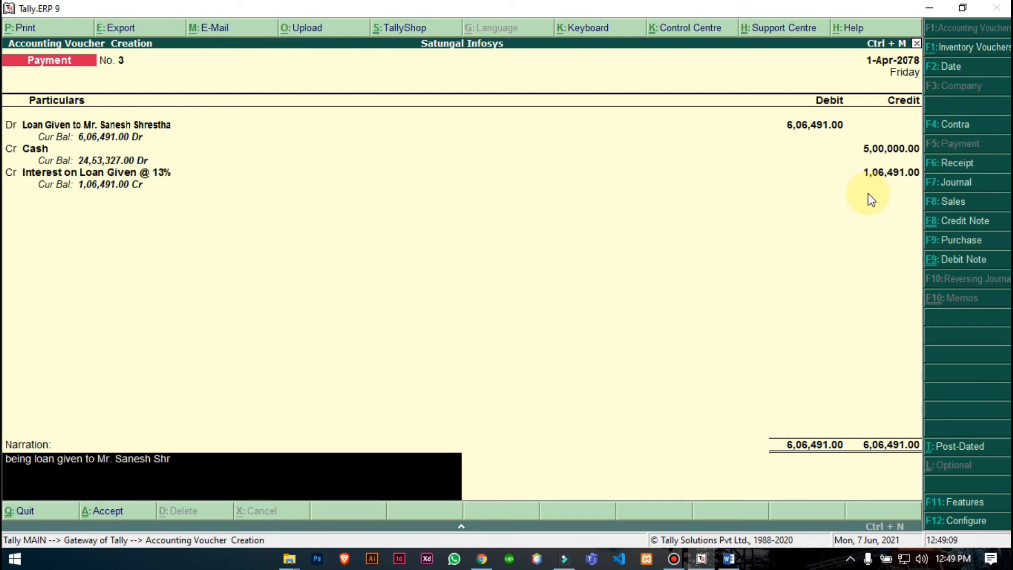
{"action": "key", "text": "Return"}
{"action": "key", "text": "Return"}
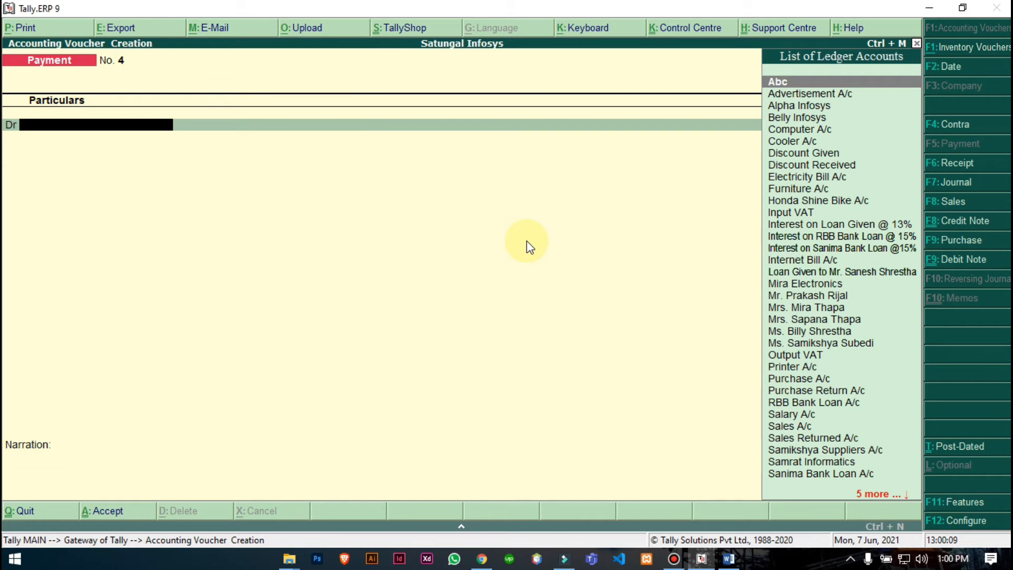
{"action": "key", "text": "Escape"}
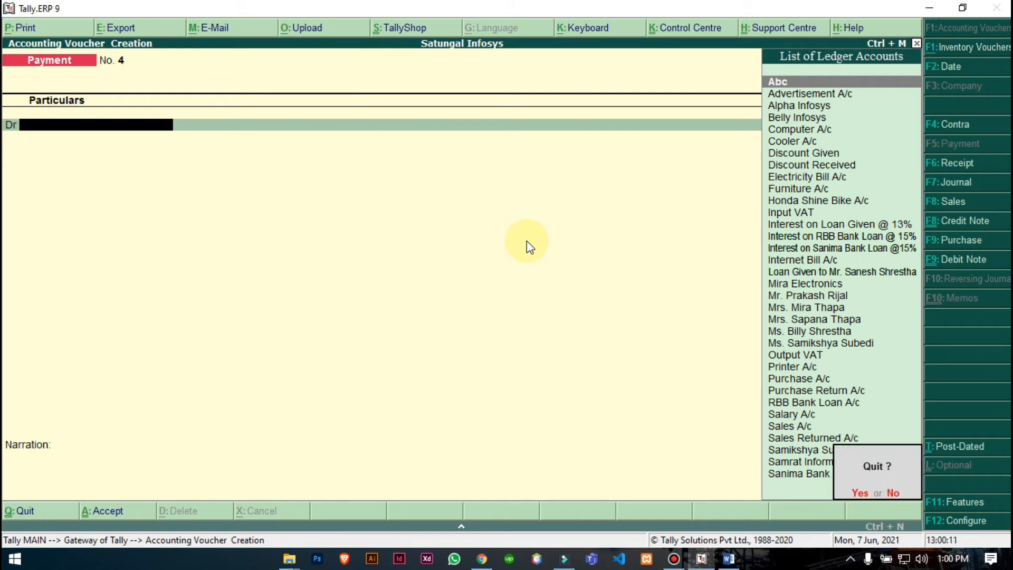
{"action": "key", "text": "y"}
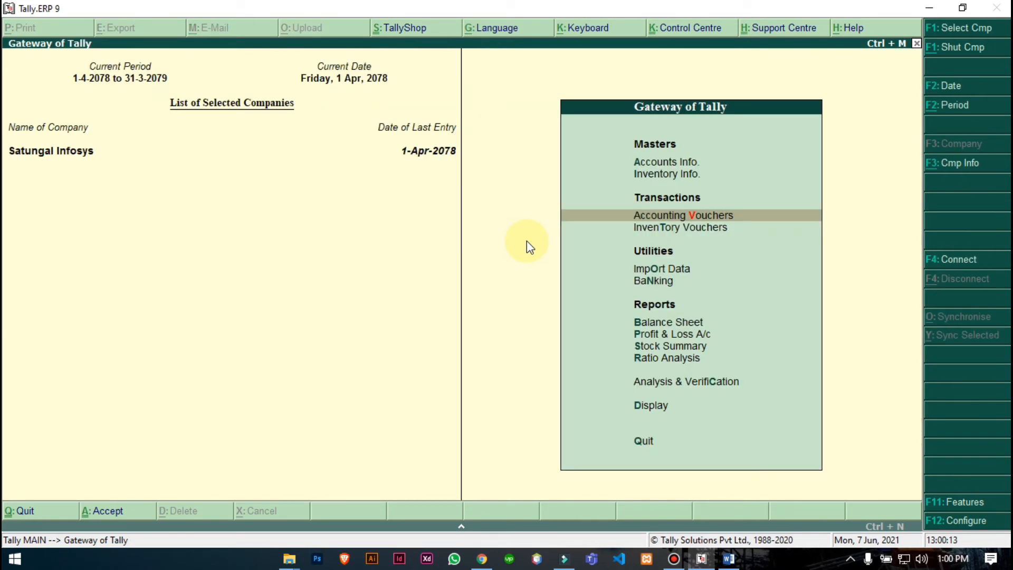
- Open the detailed Balance Sheet and drill into Secured Loans showing RBB Bank Loan A/c 21,41,094
{"action": "key", "text": "Down"}
{"action": "key", "text": "Down"}
{"action": "key", "text": "Down"}
{"action": "key", "text": "Down"}
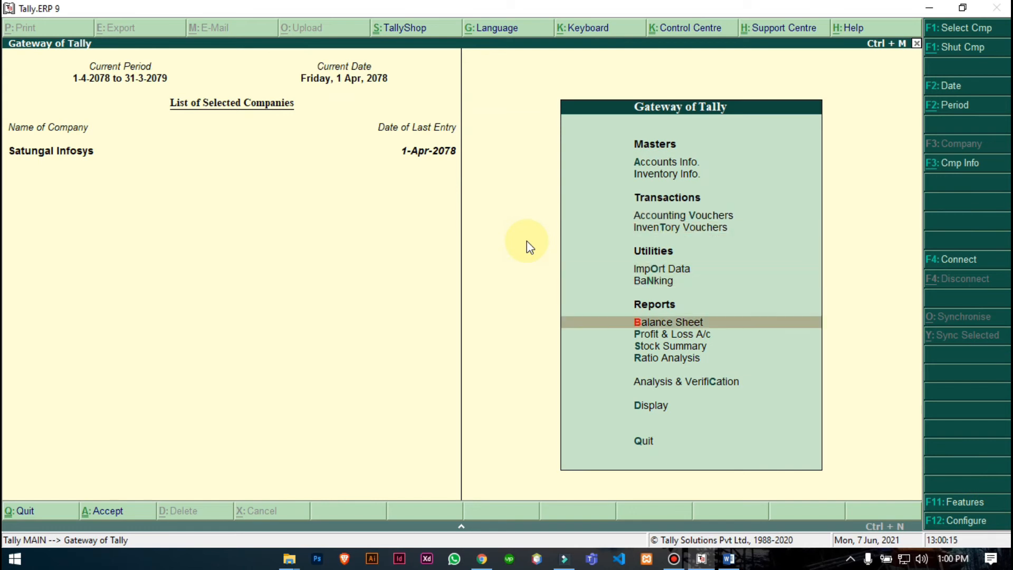
{"action": "key", "text": "Return"}
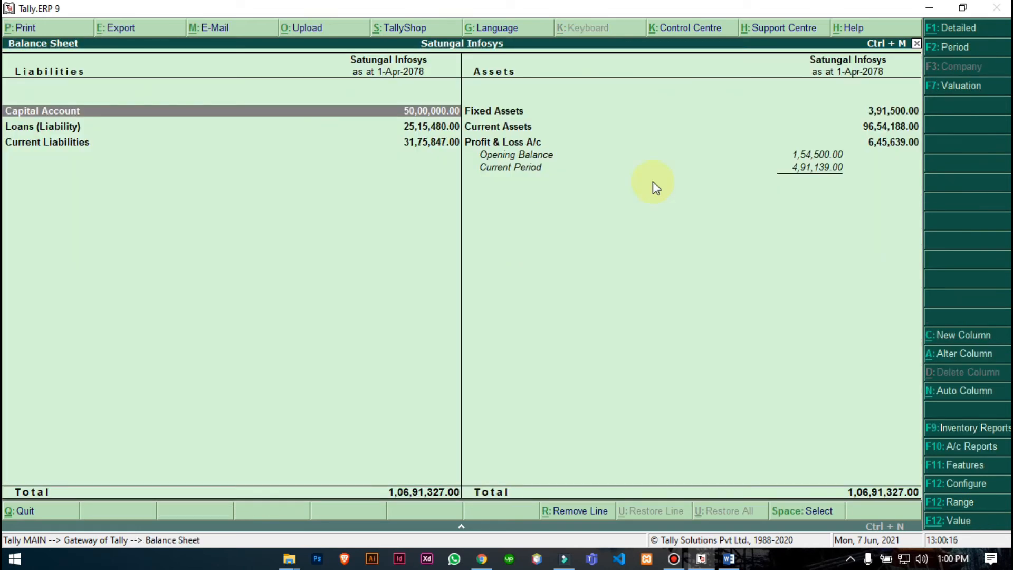
{"action": "left_click", "coordinate": [948, 30]}
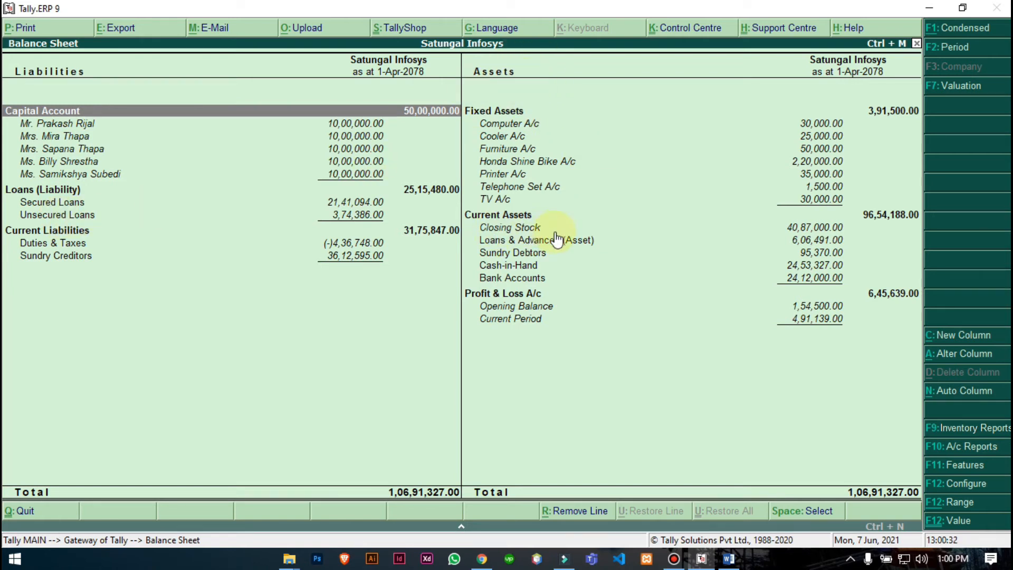
{"action": "left_click", "coordinate": [524, 245]}
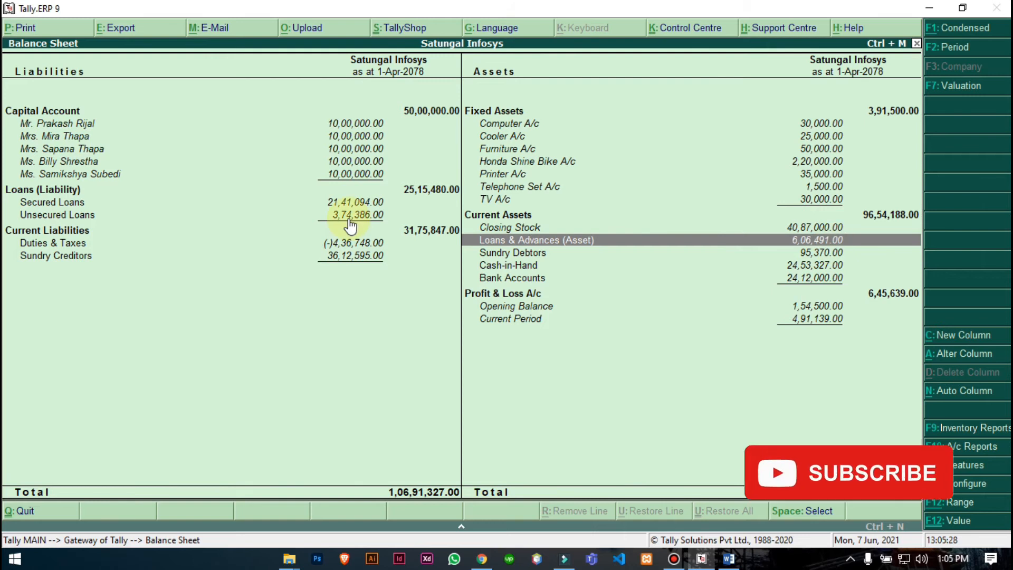
{"action": "left_click", "coordinate": [100, 202]}
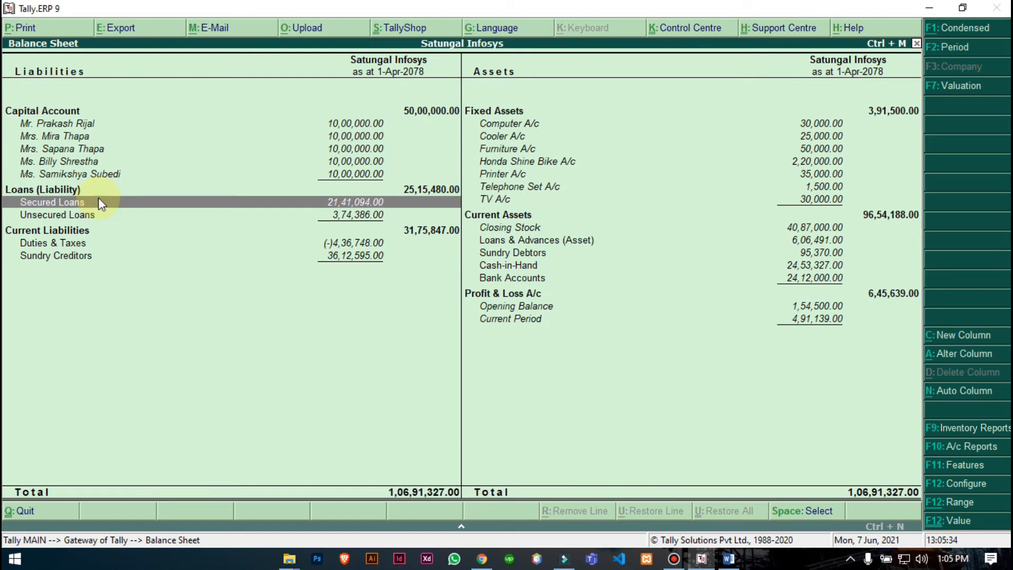
{"action": "left_click", "coordinate": [100, 203]}
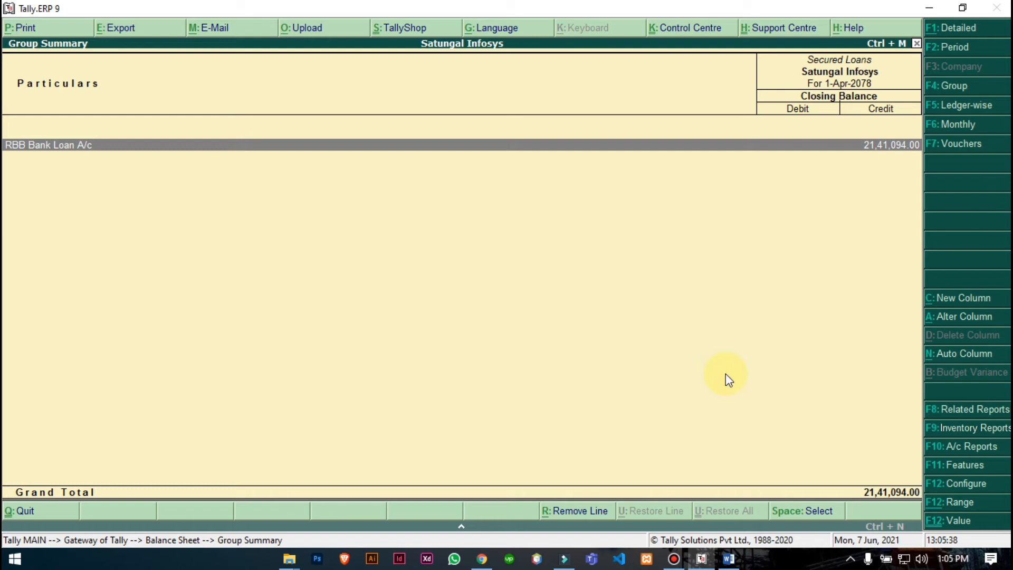
{"action": "left_click", "coordinate": [728, 558]}
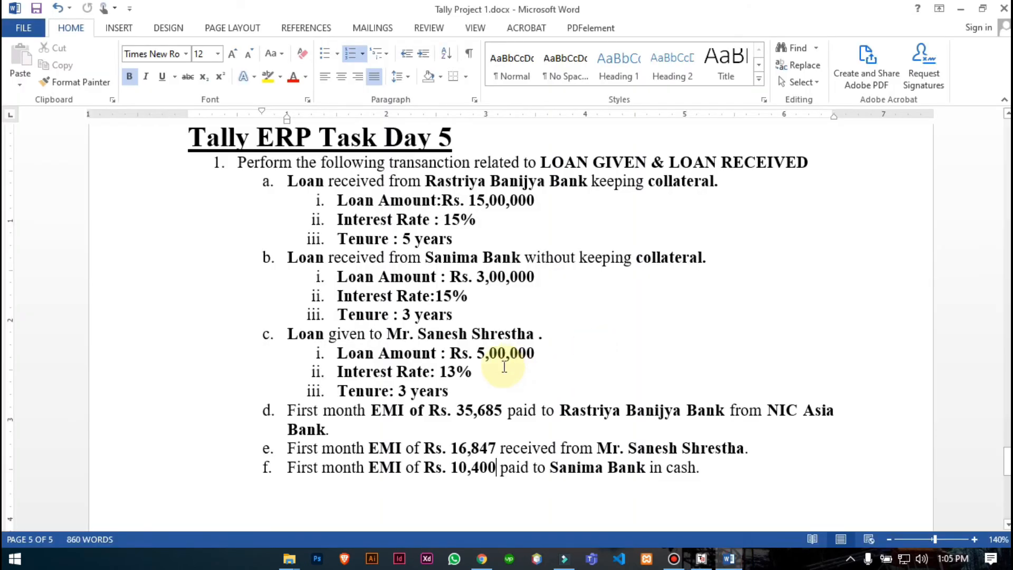
{"action": "scroll", "coordinate": [483, 359], "scroll_direction": "down", "scroll_amount": 1}
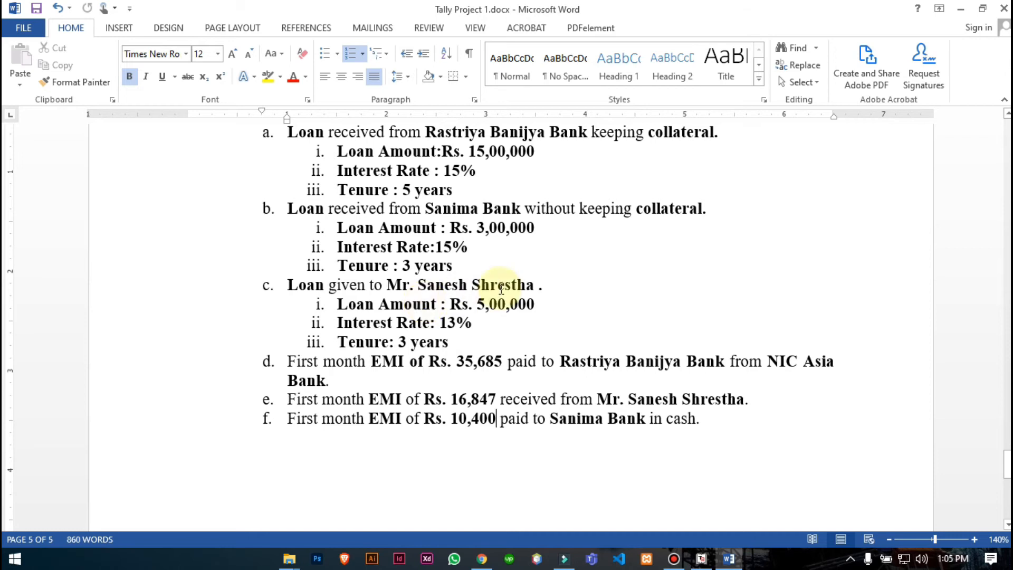
{"action": "double_click", "coordinate": [388, 362]}
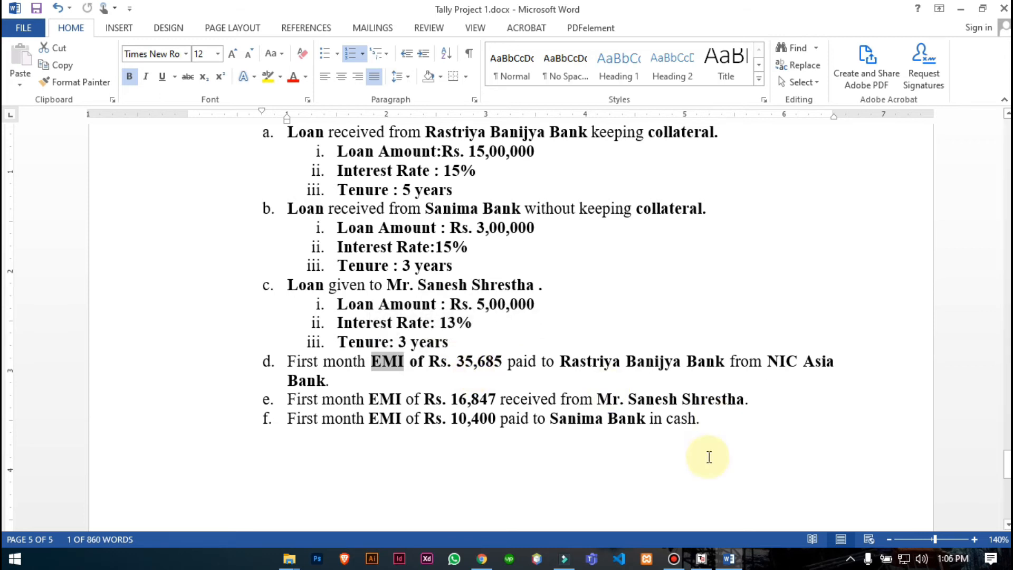
{"action": "left_click", "coordinate": [703, 558]}
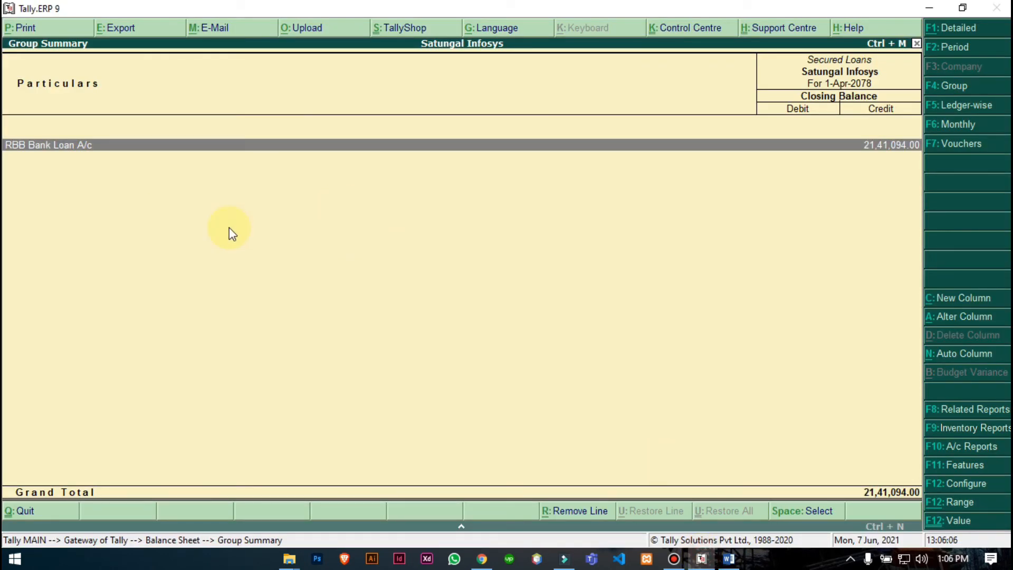
{"action": "key", "text": "Escape"}
{"action": "key", "text": "Escape"}
- In a new payment voucher, debit RBB Bank Loan A/c with 35,685
{"action": "key", "text": "Up"}
{"action": "key", "text": "Up"}
{"action": "key", "text": "Up"}
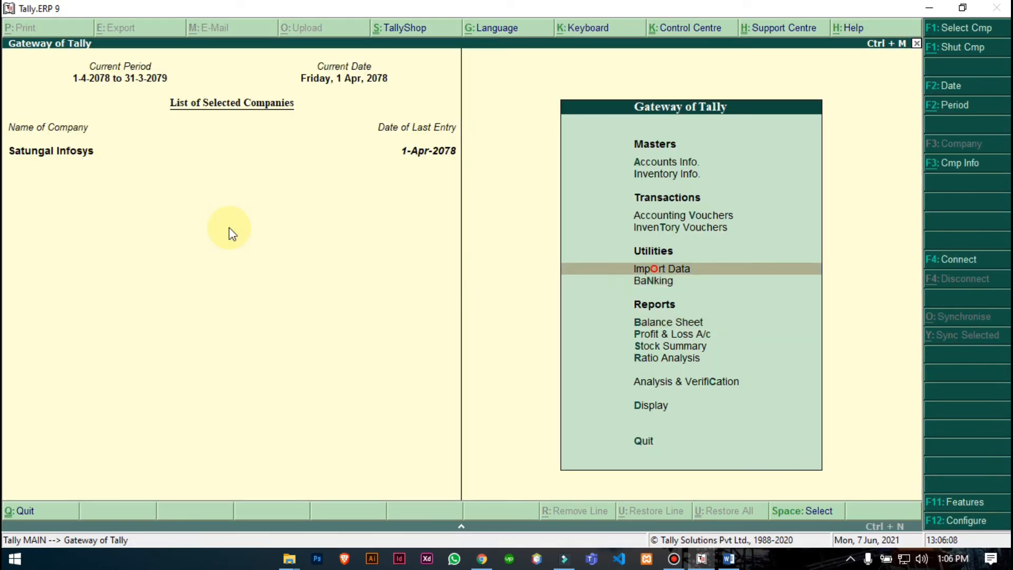
{"action": "key", "text": "Return"}
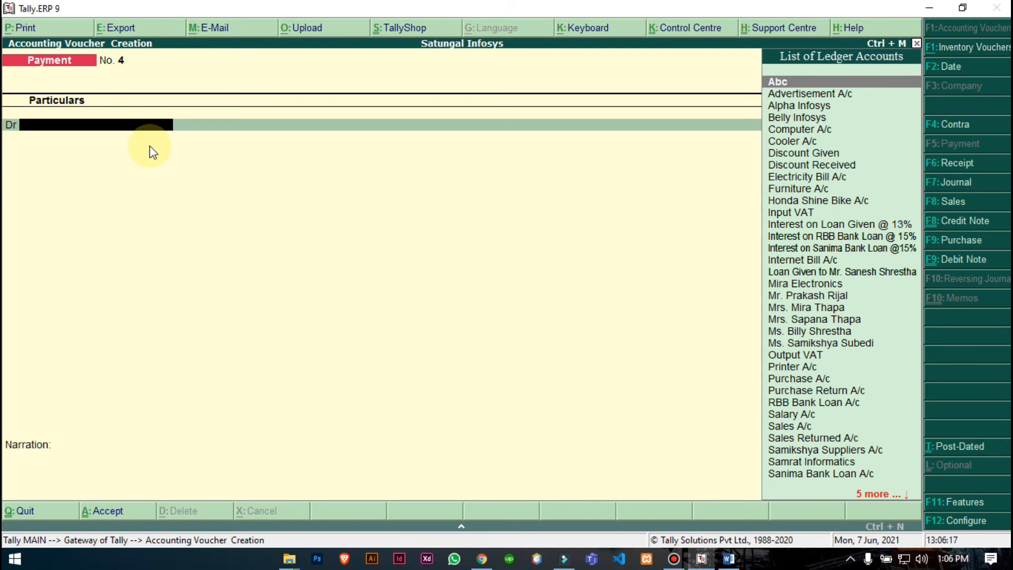
{"action": "type", "text": "rbb"}
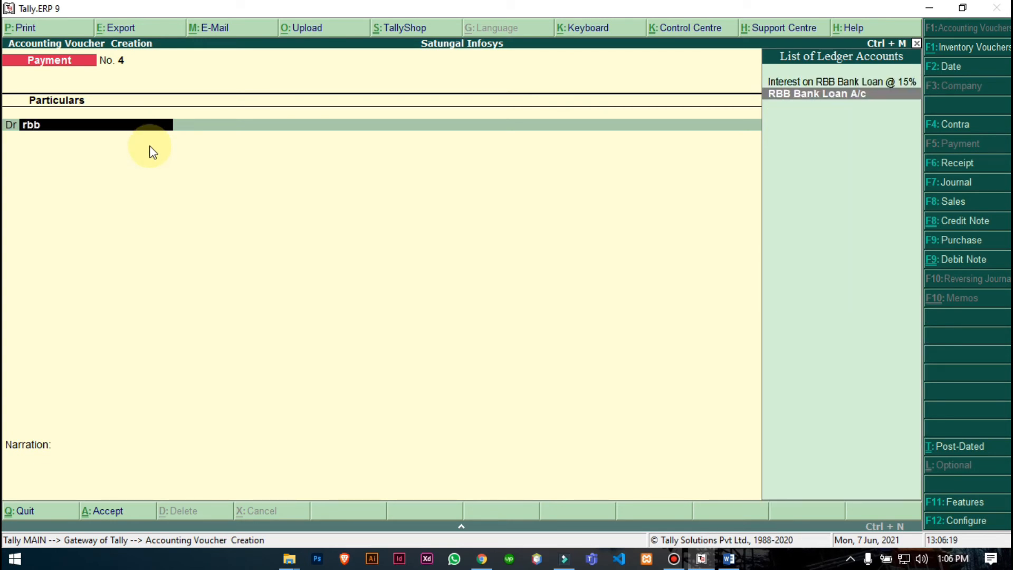
{"action": "key", "text": "Return"}
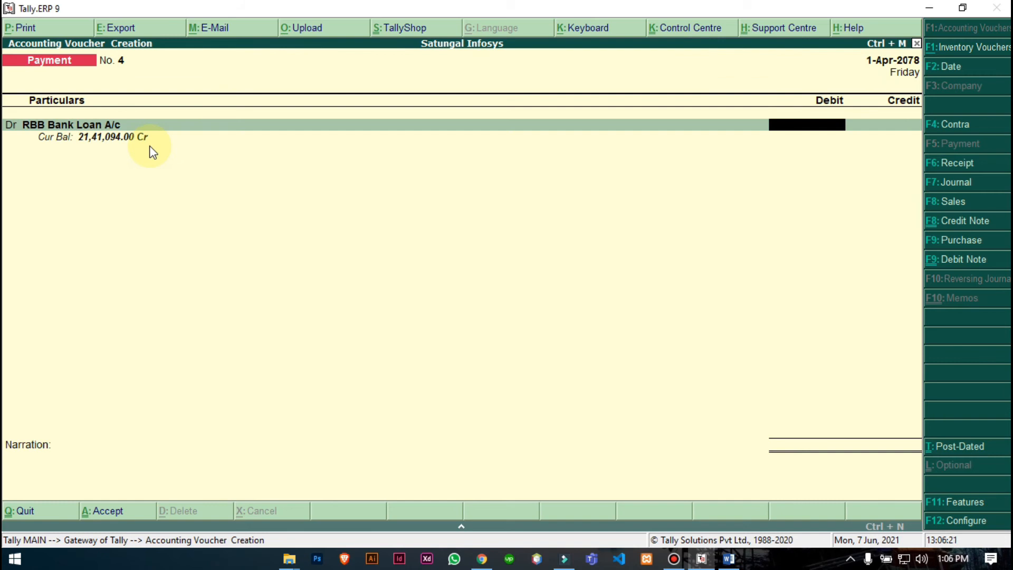
{"action": "type", "text": "35,685"}
{"action": "left_click", "coordinate": [728, 558]}
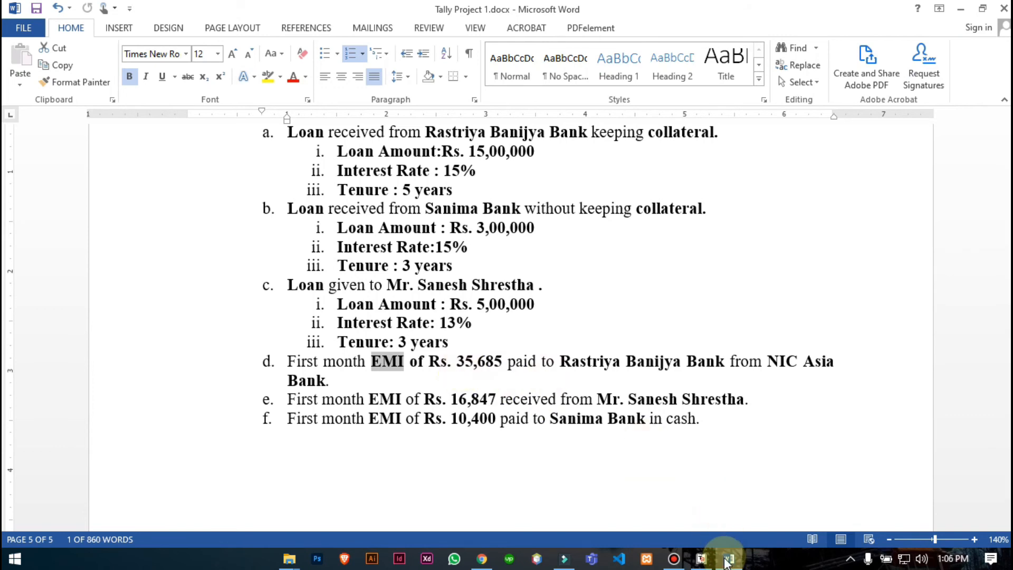
{"action": "left_click", "coordinate": [728, 559]}
{"action": "key", "text": "Return"}
- Credit NIC Asia Bank Ltd as the paying bank for the 35,685 EMI
{"action": "key", "text": "Return"}
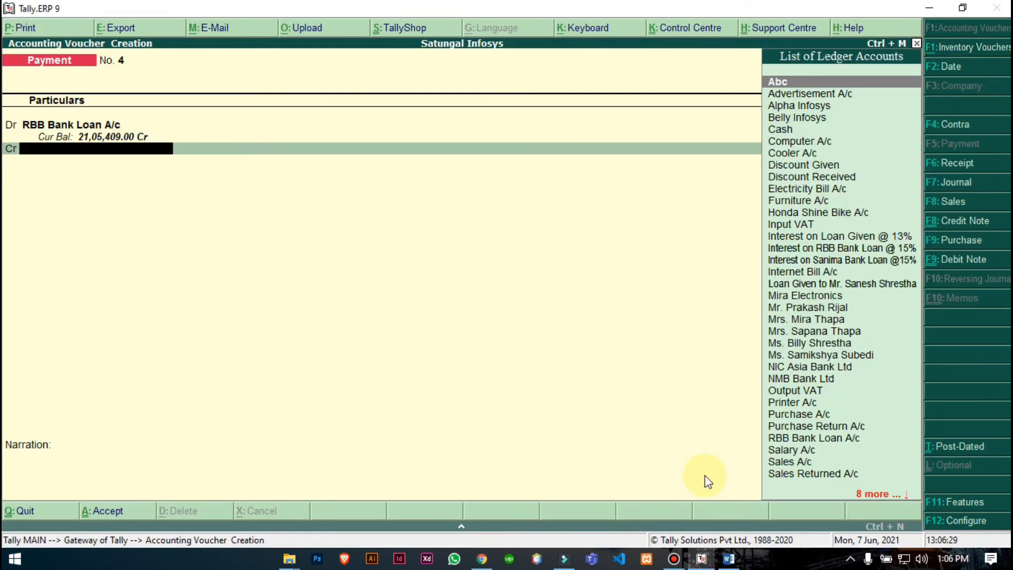
{"action": "type", "text": "Nic"}
{"action": "key", "text": "Return"}
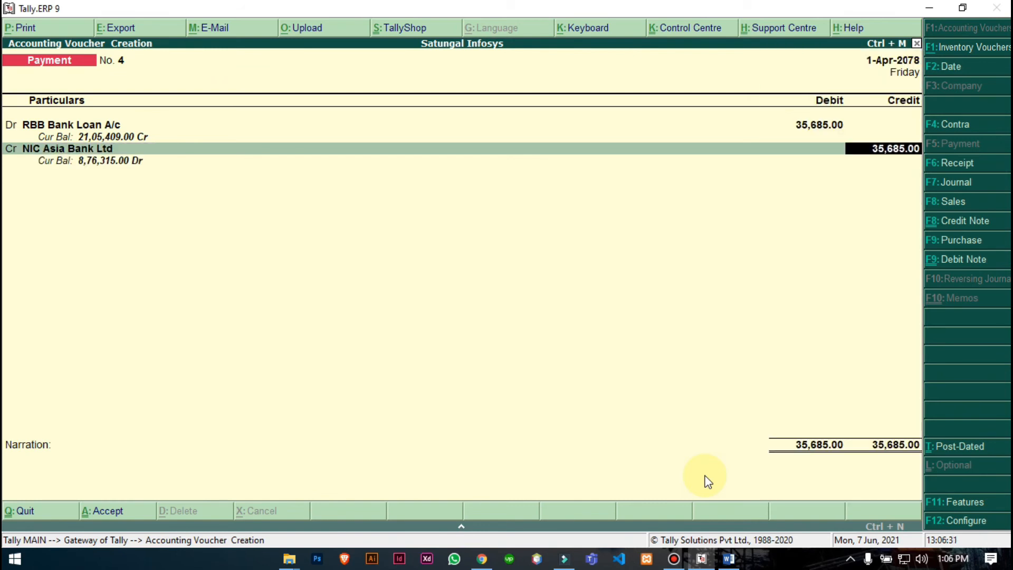
{"action": "key", "text": "Return"}
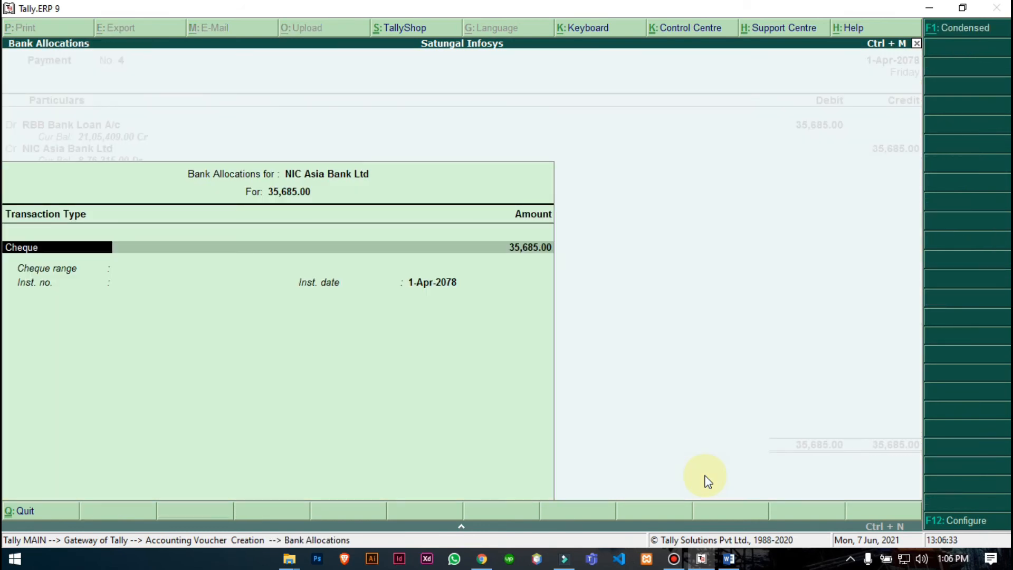
- Set the bank allocation to e-Fund Transfer for 35,685.00, skipping the account number
{"action": "key", "text": "BackSpace"}
{"action": "key", "text": "Down"}
{"action": "key", "text": "Down"}
{"action": "key", "text": "Up"}
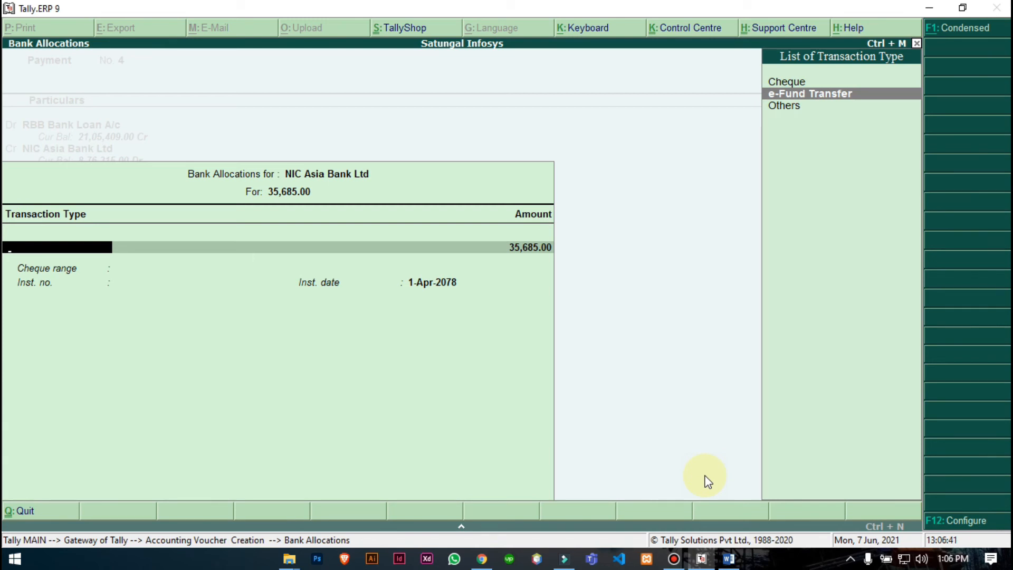
{"action": "key", "text": "Return"}
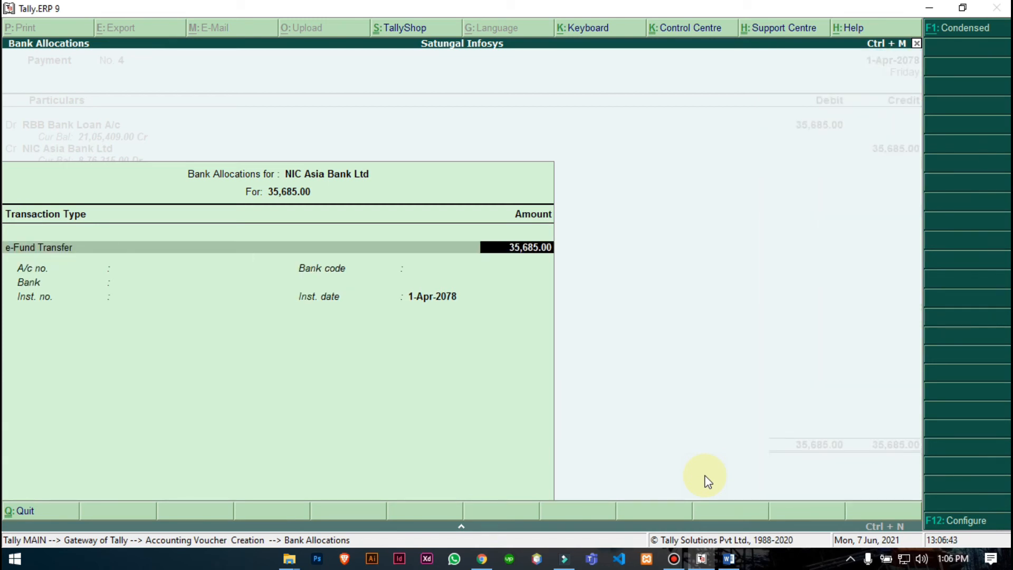
{"action": "key", "text": "Return"}
{"action": "key", "text": "Return"}
{"action": "key", "text": "Return"}
{"action": "key", "text": "Return"}
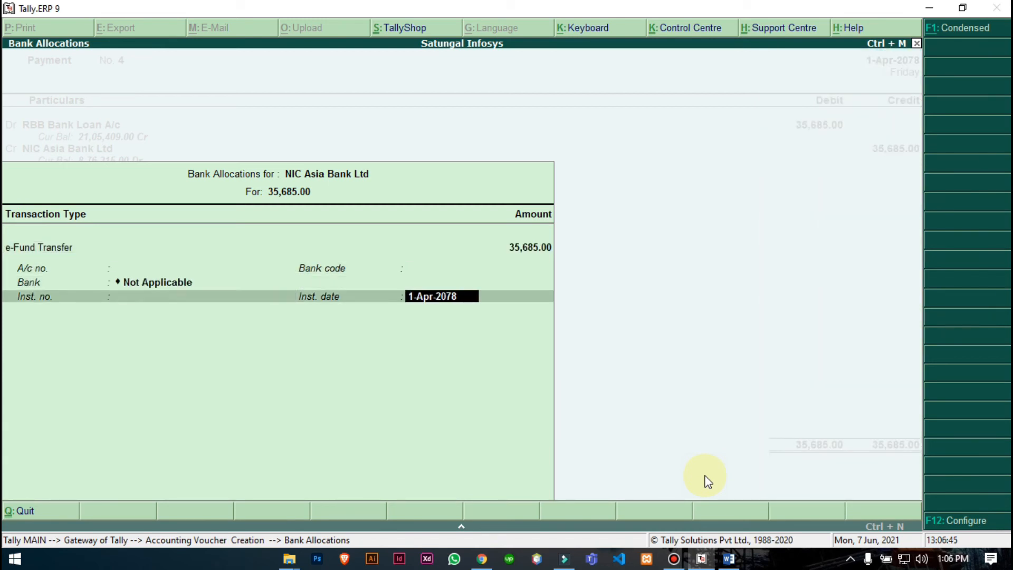
{"action": "key", "text": "Return"}
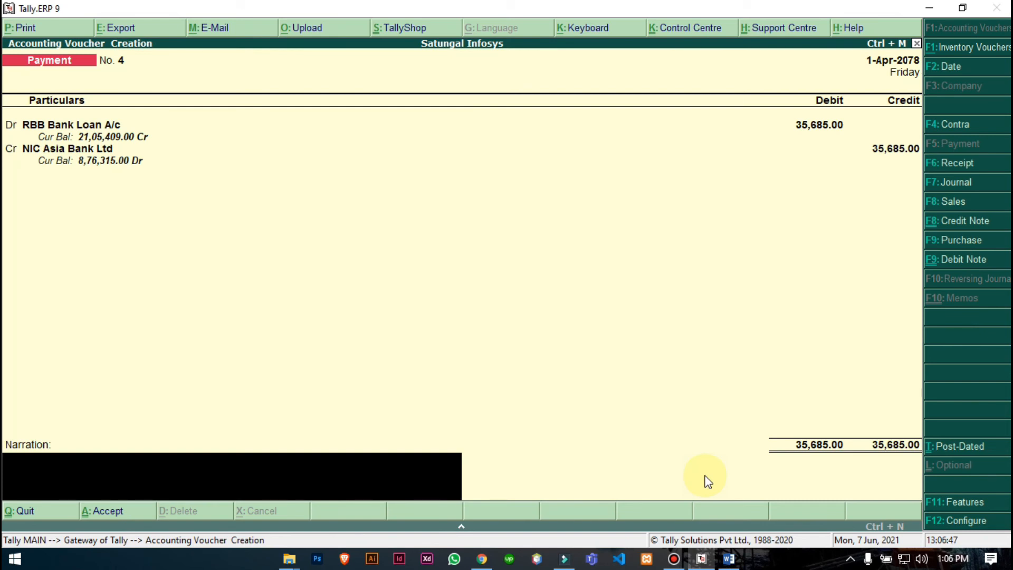
- Add the narration 'being EMI paid for Jestha' and accept Payment No. 4
{"action": "type", "text": "being EMI pain"}
{"action": "key", "text": "BackSpace"}
{"action": "type", "text": "d fro"}
{"action": "key", "text": "BackSpace"}
{"action": "key", "text": "BackSpace"}
{"action": "type", "text": "or"}
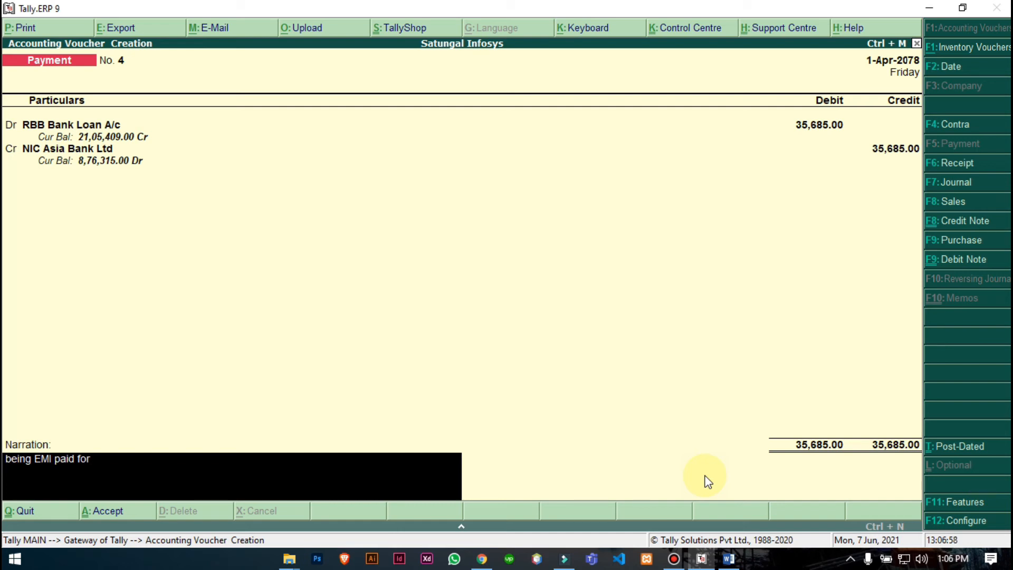
{"action": "type", "text": " Jestha"}
{"action": "key", "text": "Return"}
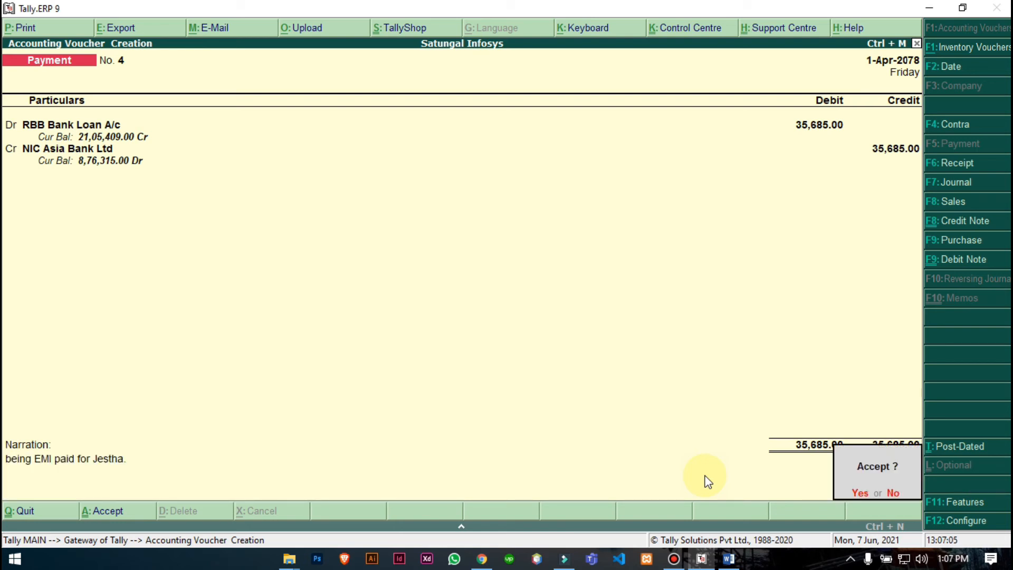
{"action": "key", "text": "Return"}
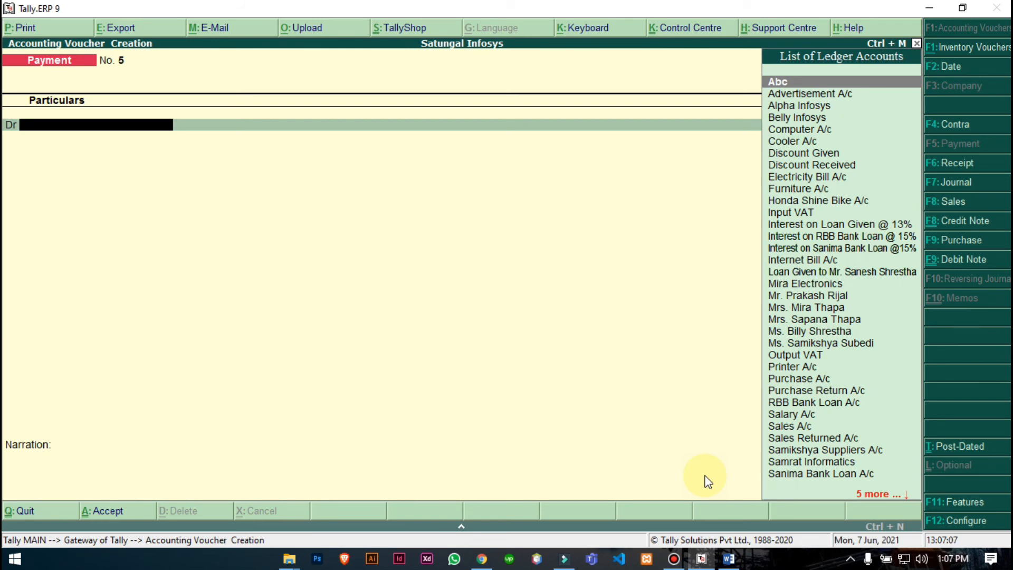
- Switch to a Receipt voucher and credit the loan-given ledger with 16,847
{"action": "left_click", "coordinate": [728, 558]}
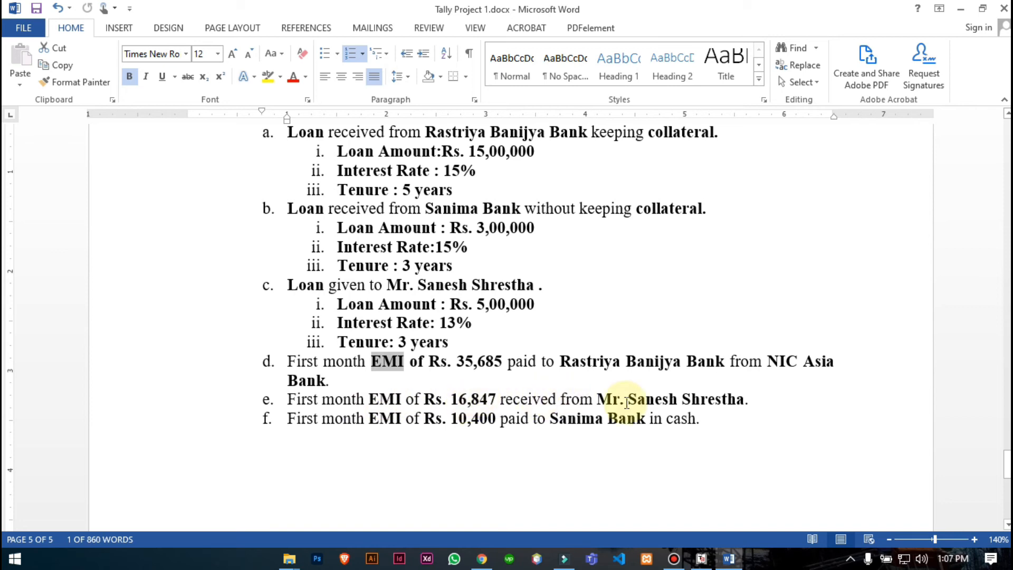
{"action": "left_click", "coordinate": [701, 557]}
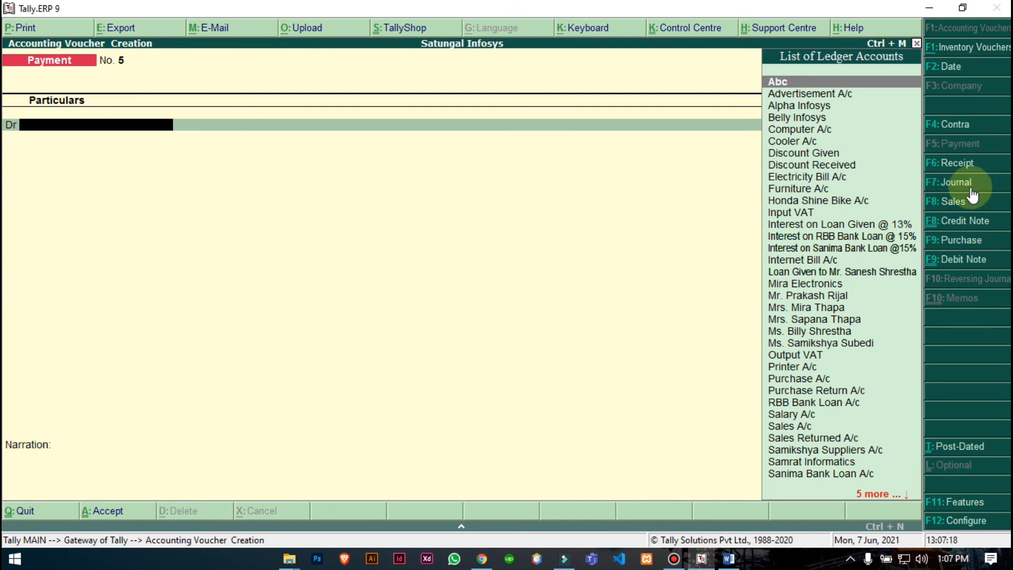
{"action": "left_click", "coordinate": [952, 164]}
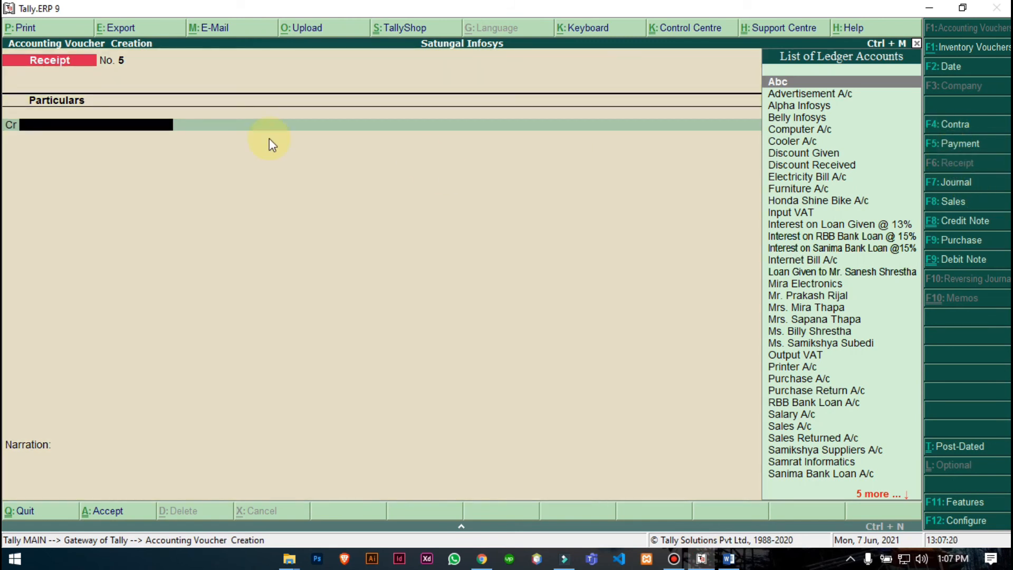
{"action": "type", "text": "Lo"}
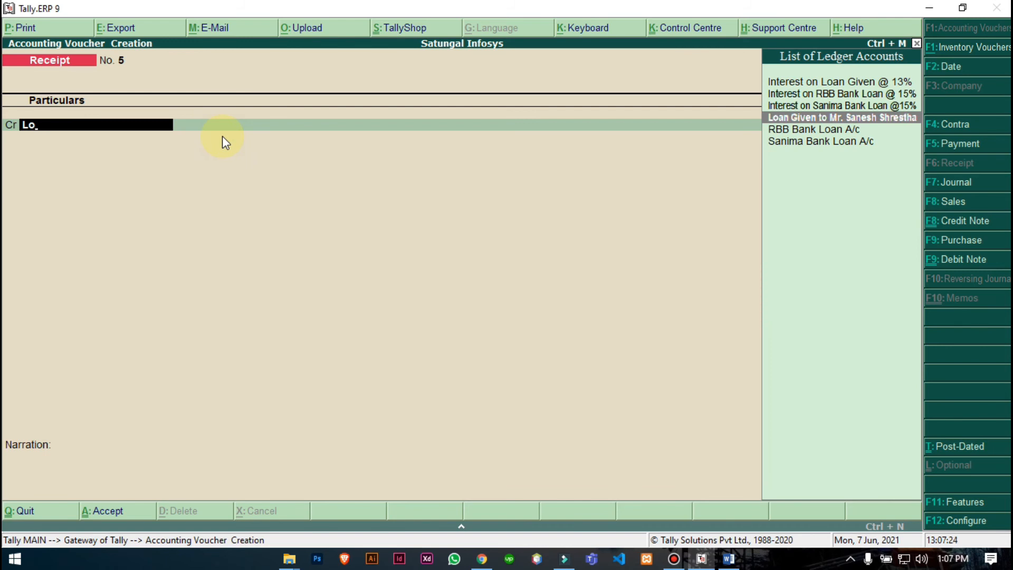
{"action": "key", "text": "Return"}
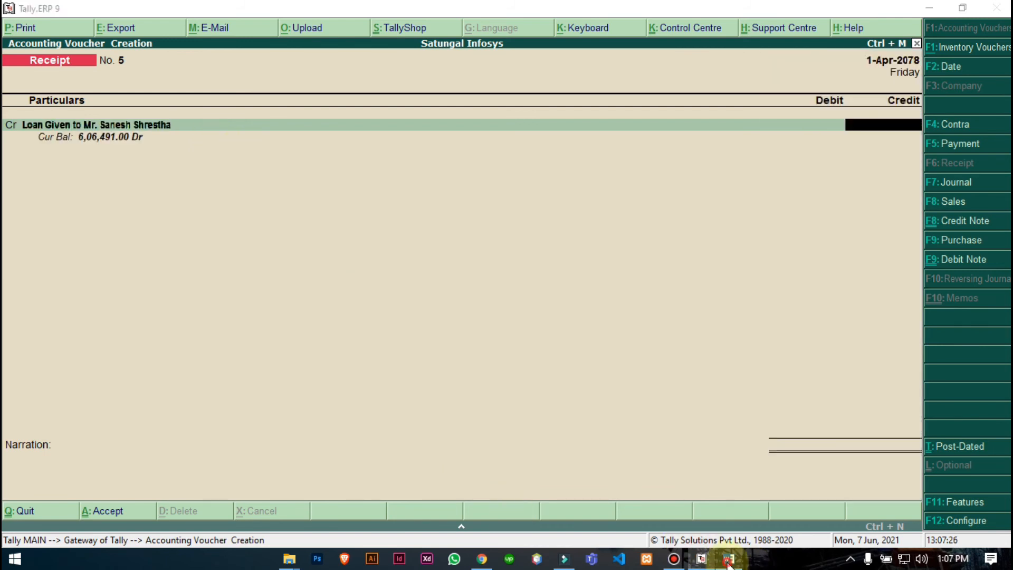
{"action": "left_click", "coordinate": [728, 559]}
{"action": "left_click", "coordinate": [728, 559]}
{"action": "type", "text": "16847"}
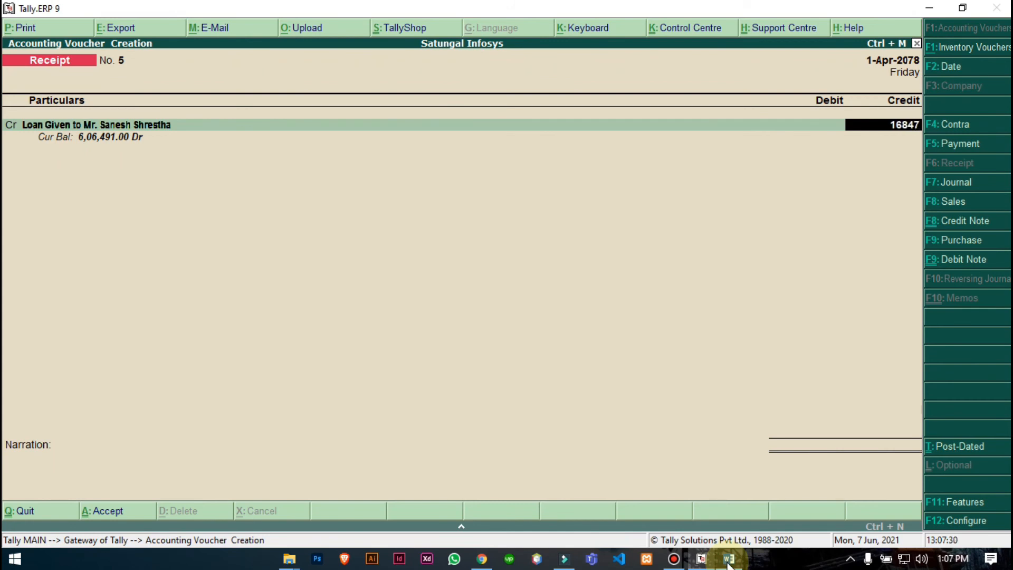
{"action": "key", "text": "Return"}
{"action": "key", "text": "Return"}
- Debit Cash, add a narration for the borrower's monthly EMI, and save Receipt No. 5
{"action": "type", "text": "Ca"}
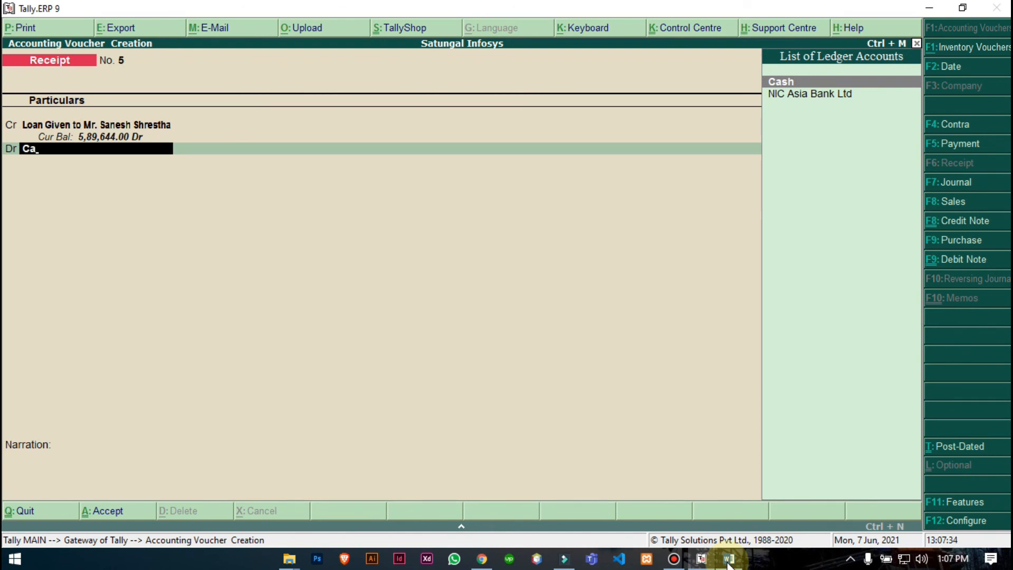
{"action": "key", "text": "Return"}
{"action": "key", "text": "Return"}
{"action": "type", "text": "being E"}
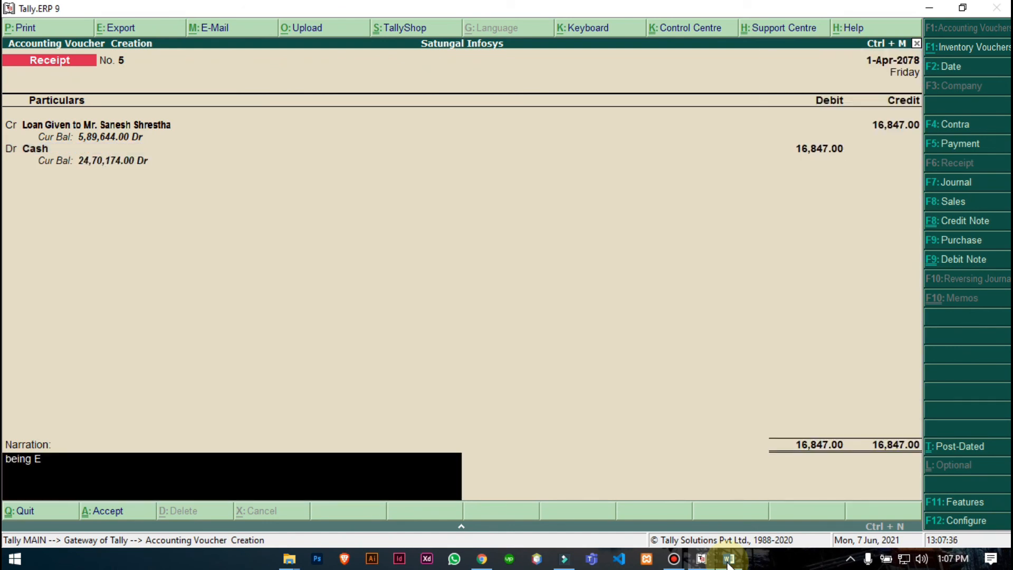
{"action": "type", "text": "MI received from Mr. Sanesh Shrestha for month....."}
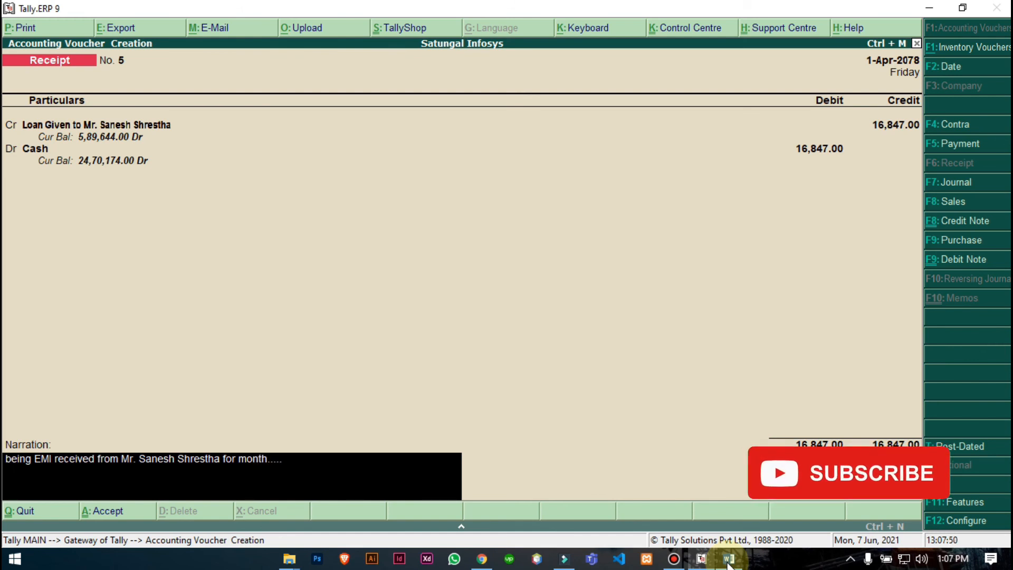
{"action": "type", "text": "."}
{"action": "key", "text": "Return"}
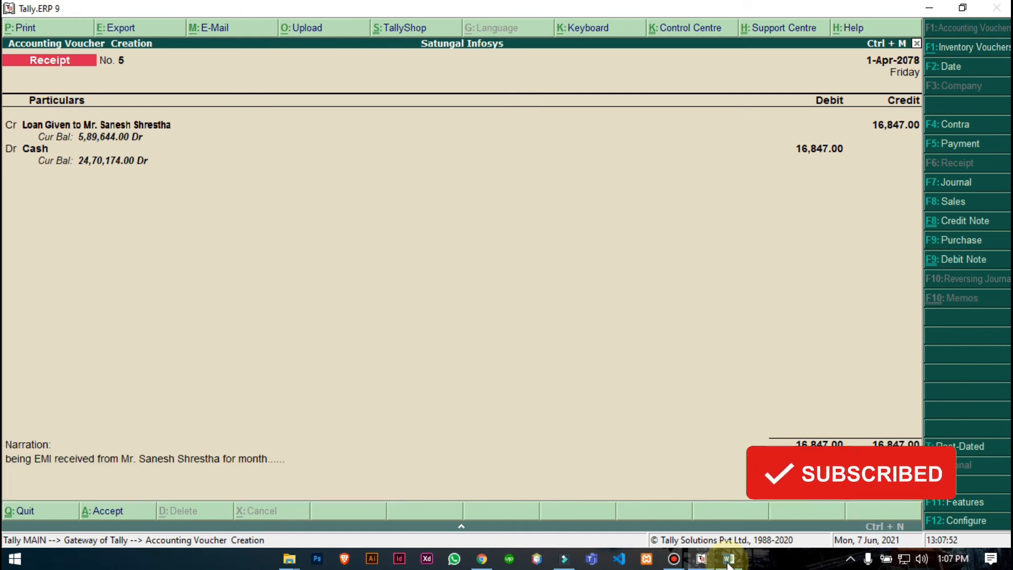
{"action": "key", "text": "Return"}
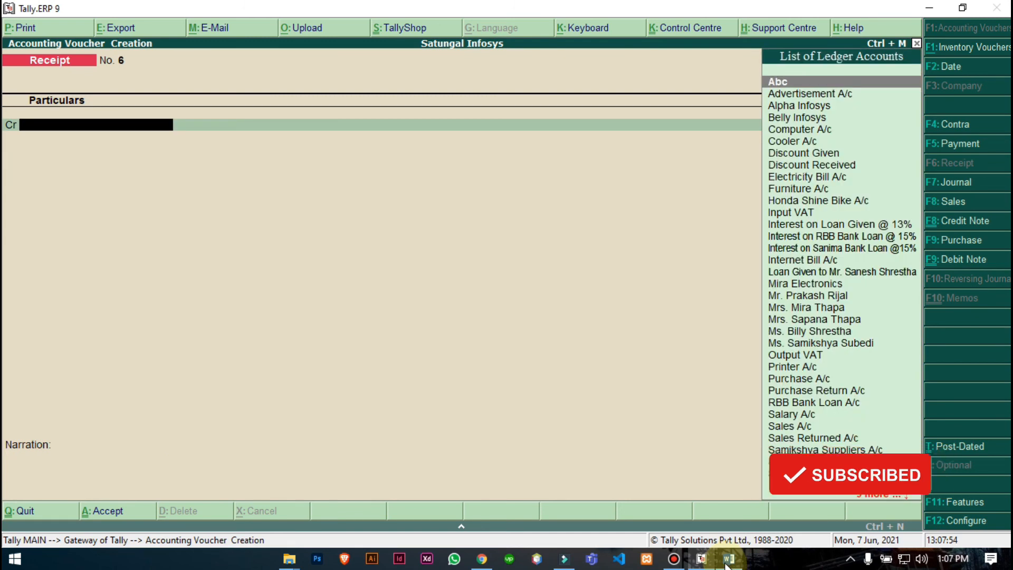
{"action": "left_click", "coordinate": [733, 562]}
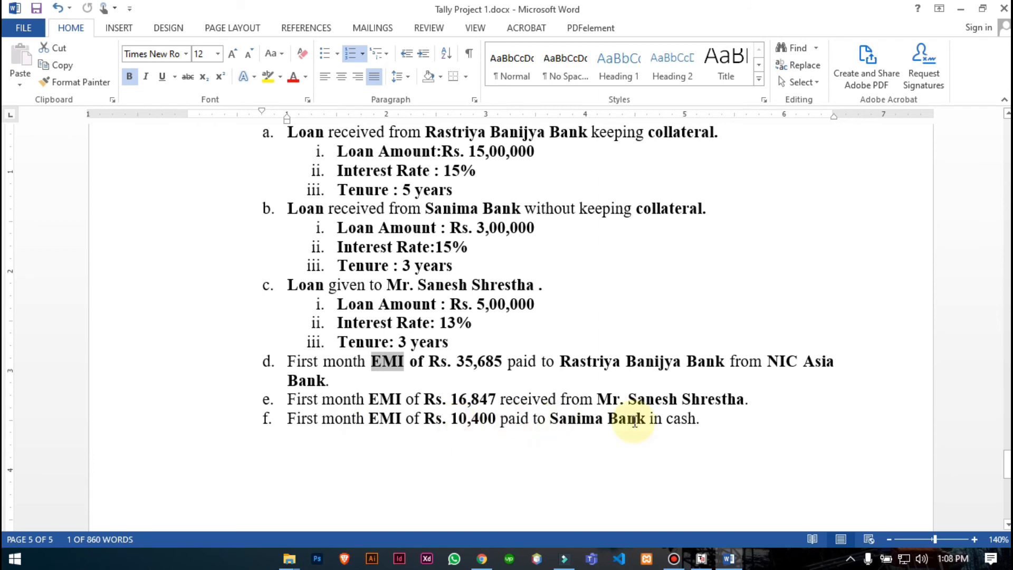
{"action": "left_click", "coordinate": [729, 560]}
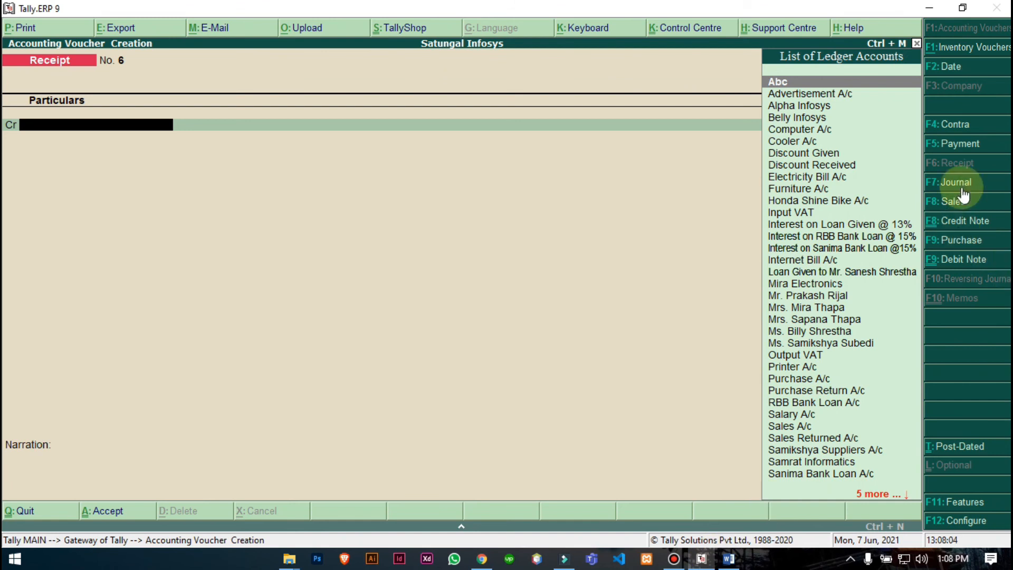
{"action": "left_click", "coordinate": [963, 143]}
- Debit Sanima Bank Loan A/c with 10,400 in the payment voucher
{"action": "type", "text": "S"}
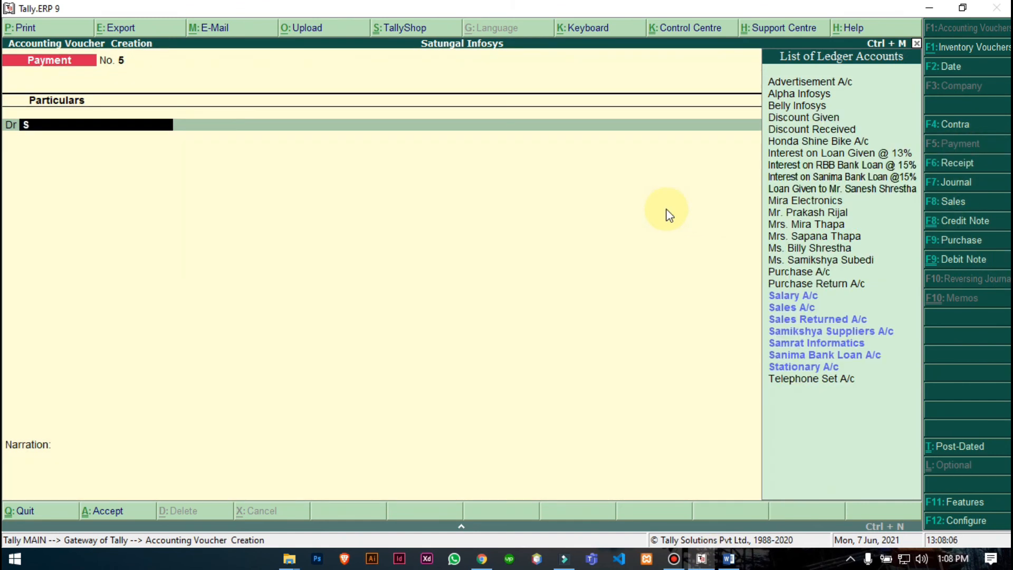
{"action": "type", "text": "a"}
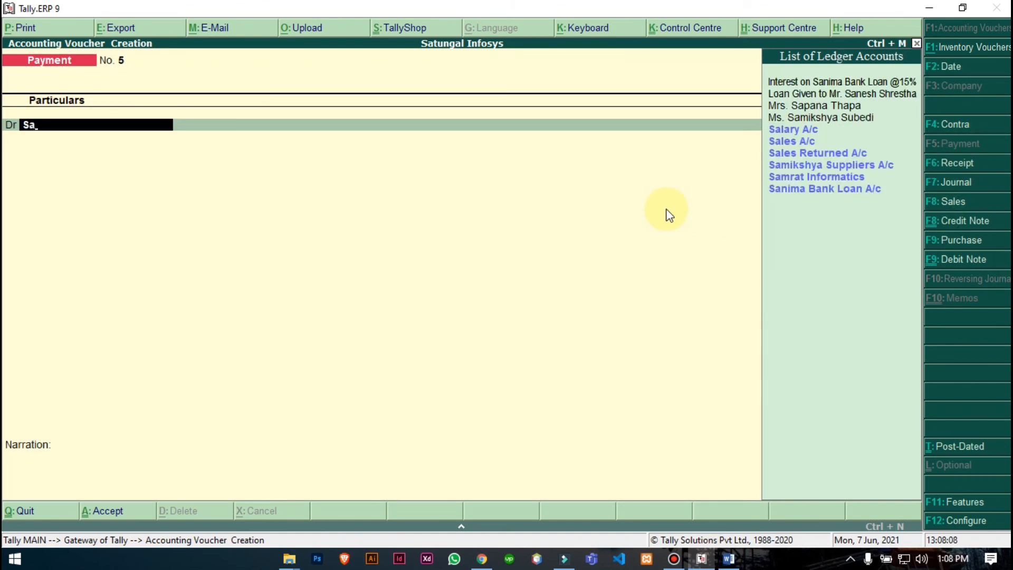
{"action": "key", "text": "Down"}
{"action": "key", "text": "Down"}
{"action": "key", "text": "Down"}
{"action": "key", "text": "Down"}
{"action": "key", "text": "Down"}
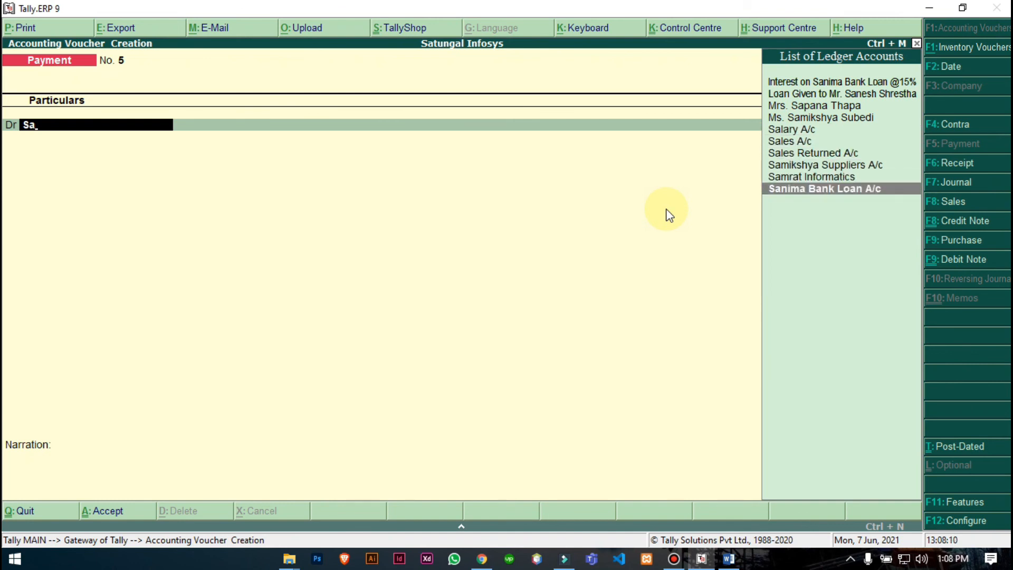
{"action": "key", "text": "Return"}
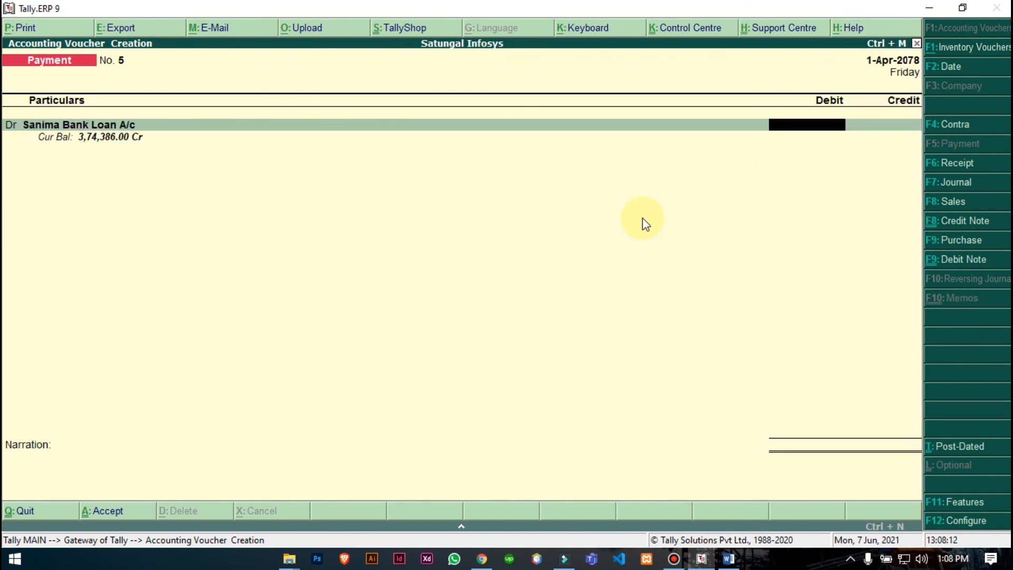
{"action": "type", "text": "10400"}
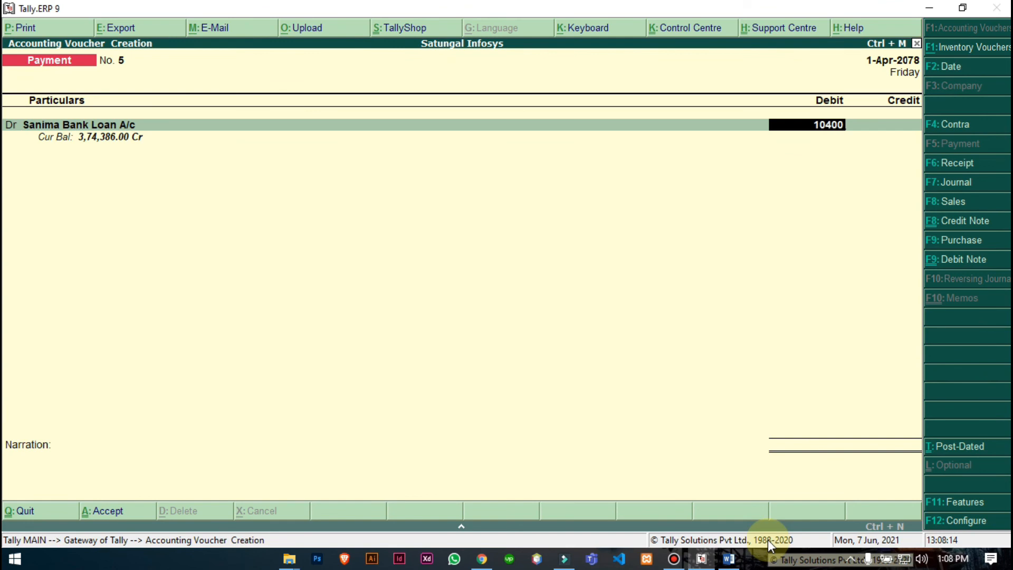
{"action": "key", "text": "Return"}
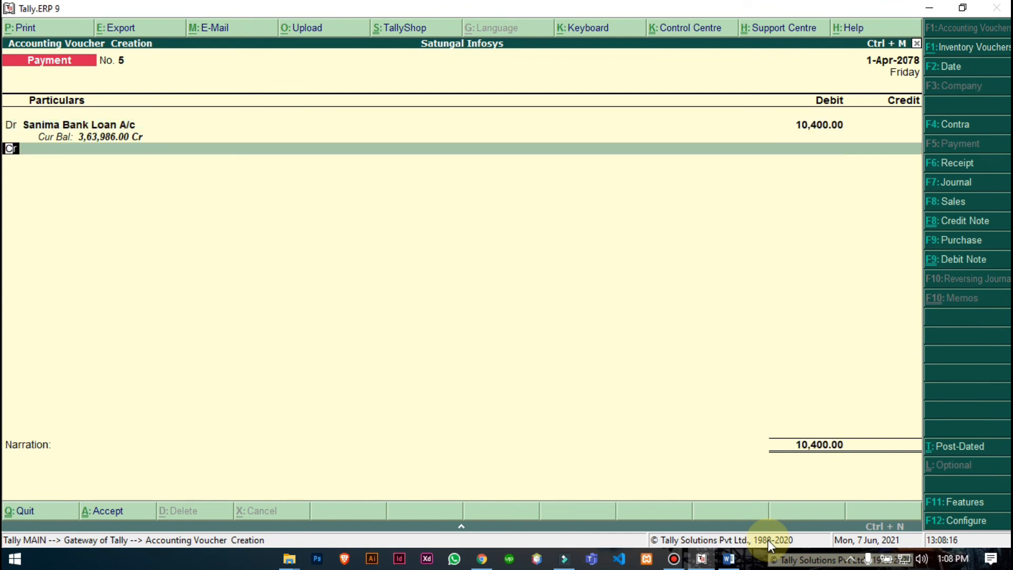
- Credit Cash, add an EMI narration to Sanima Bank, save, and begin quitting voucher entry
{"action": "type", "text": "cash"}
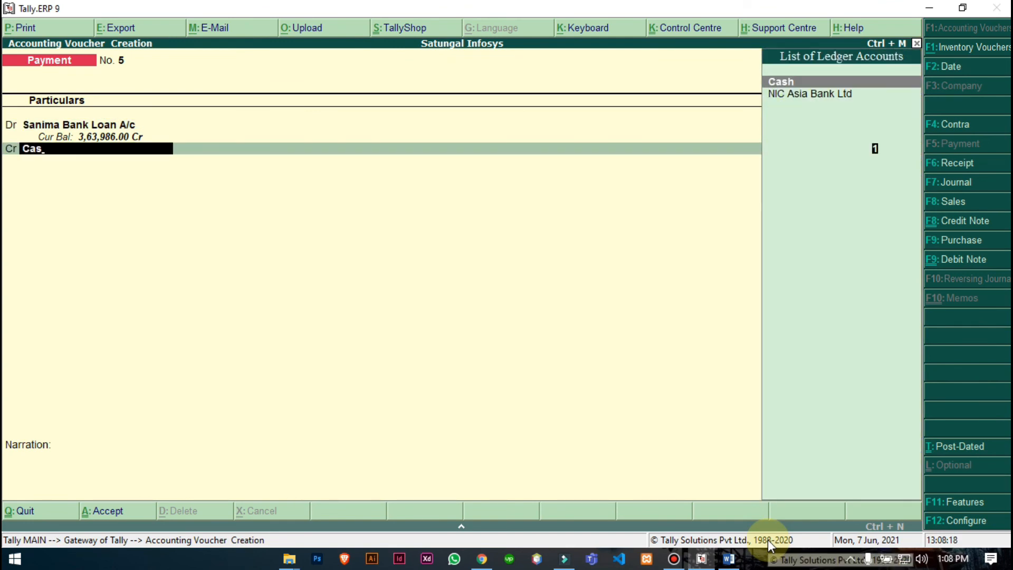
{"action": "key", "text": "Return"}
{"action": "key", "text": "Return"}
{"action": "type", "text": "being EMI"}
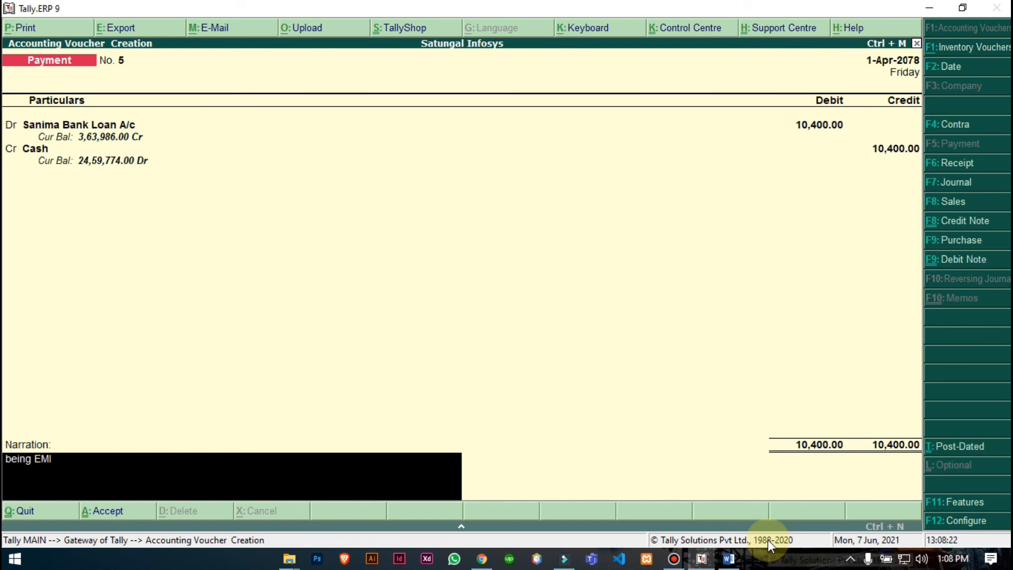
{"action": "type", "text": " paind for m"}
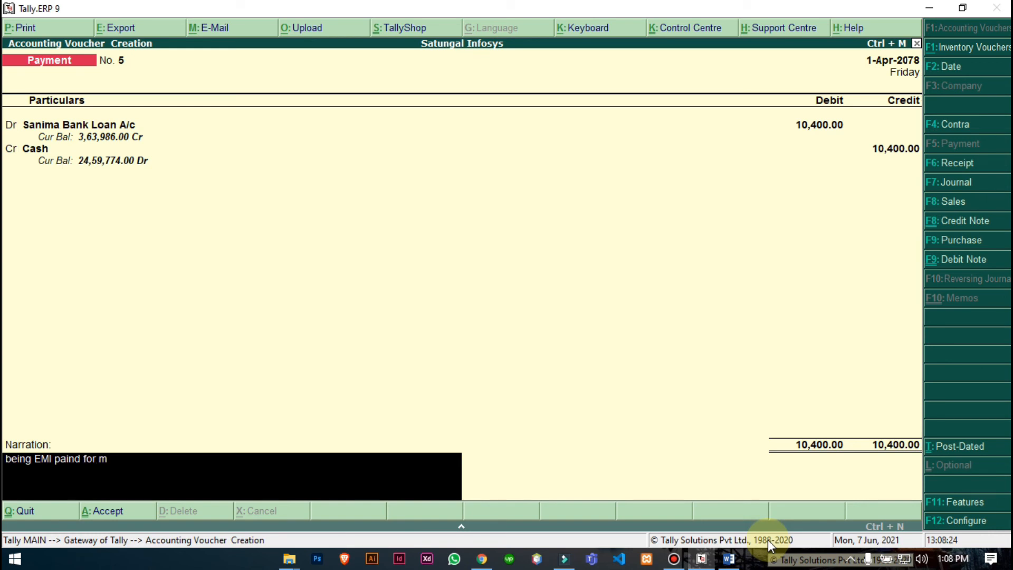
{"action": "type", "text": "onth ............ to Sanima B"}
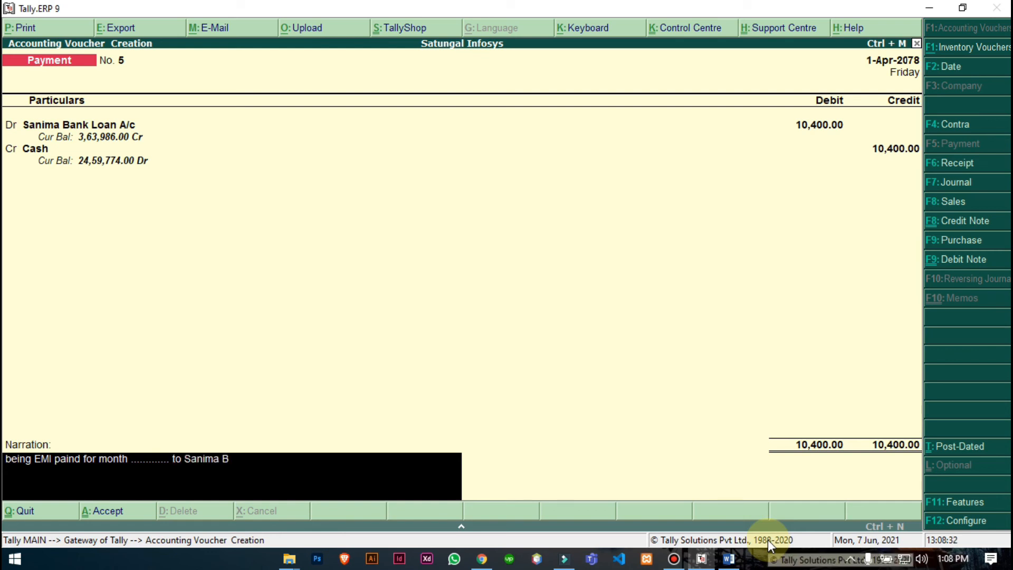
{"action": "type", "text": "ank."}
{"action": "key", "text": "Return"}
{"action": "key", "text": "Return"}
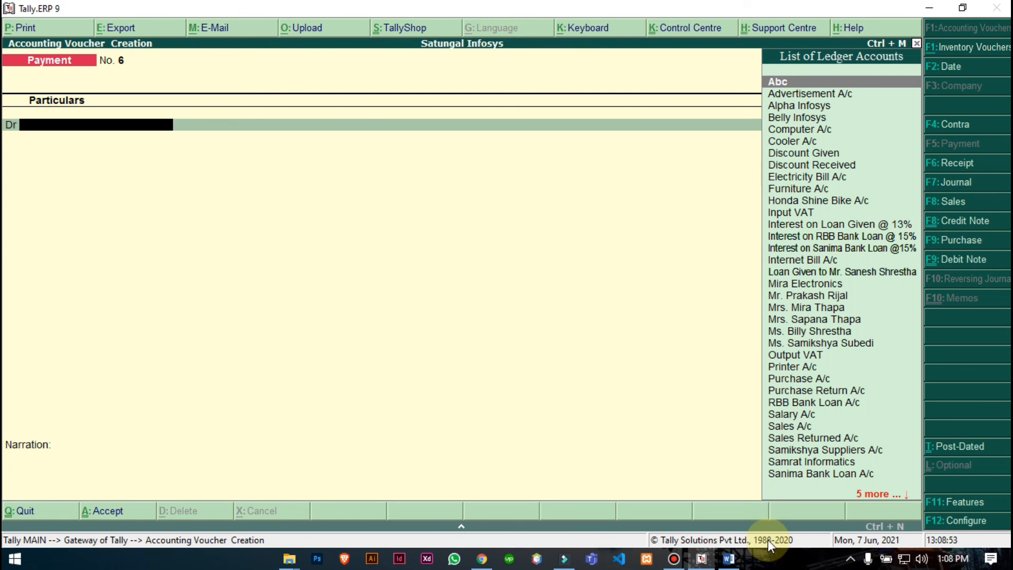
{"action": "key", "text": "Escape"}
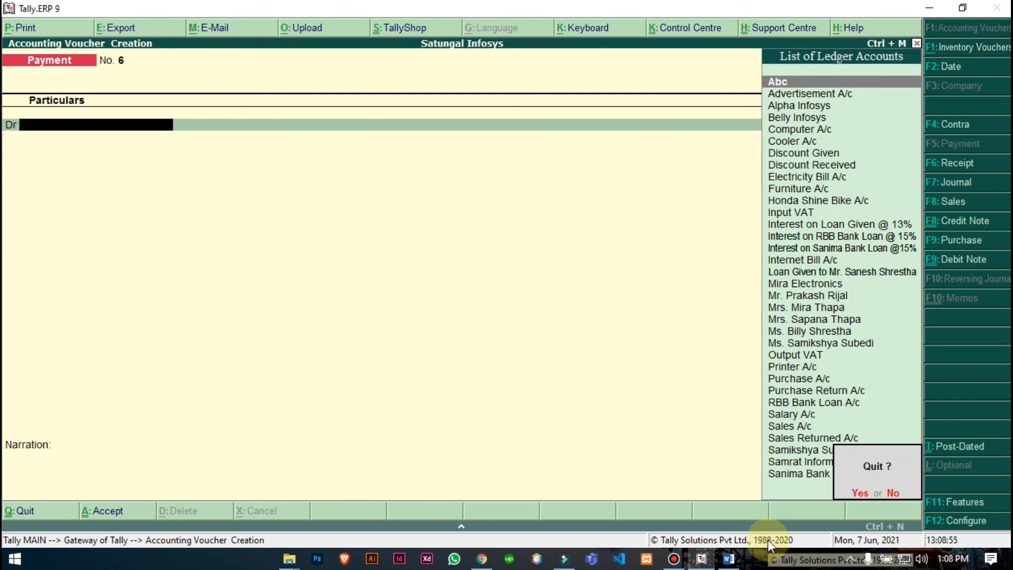
- Leave voucher entry and open the Balance Sheet in Detailed view
{"action": "key", "text": "Return"}
{"action": "key", "text": "Down"}
{"action": "key", "text": "Down"}
{"action": "key", "text": "Down"}
{"action": "key", "text": "Down"}
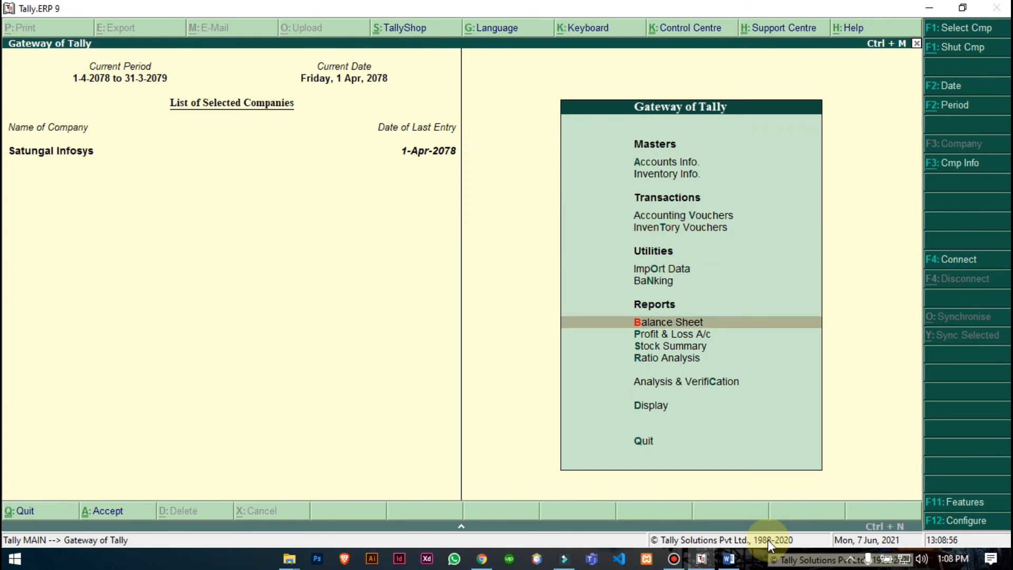
{"action": "key", "text": "Return"}
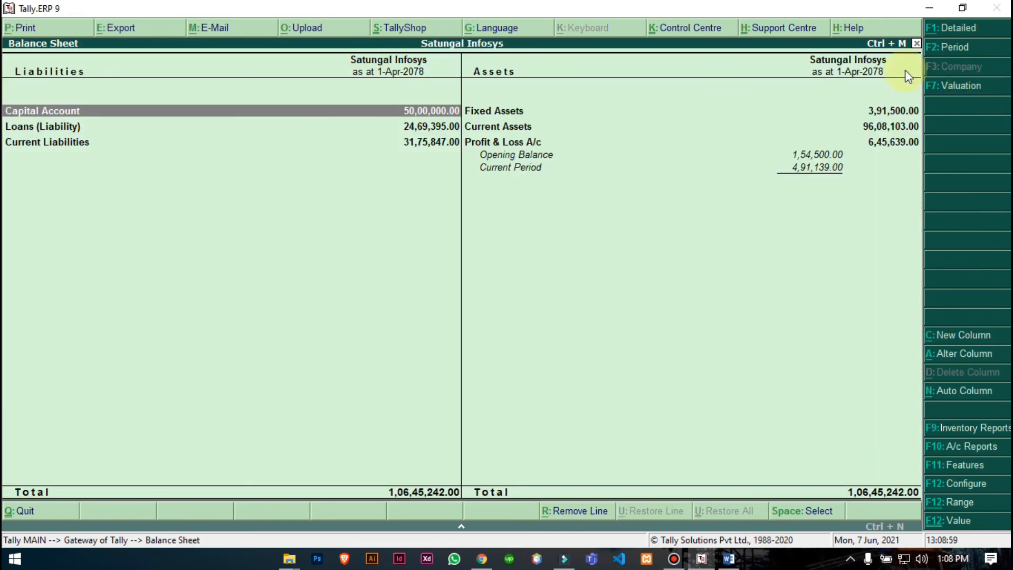
{"action": "left_click", "coordinate": [942, 27]}
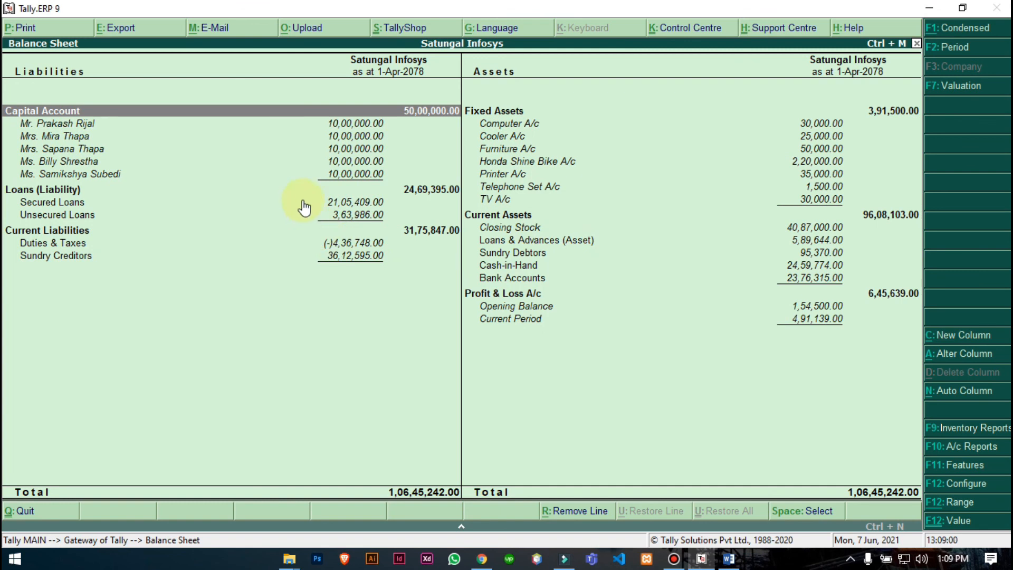
- Review the April vouchers of RBB Bank Loan A/c under Secured Loans, then return to Unsecured Loans
{"action": "left_click", "coordinate": [341, 205]}
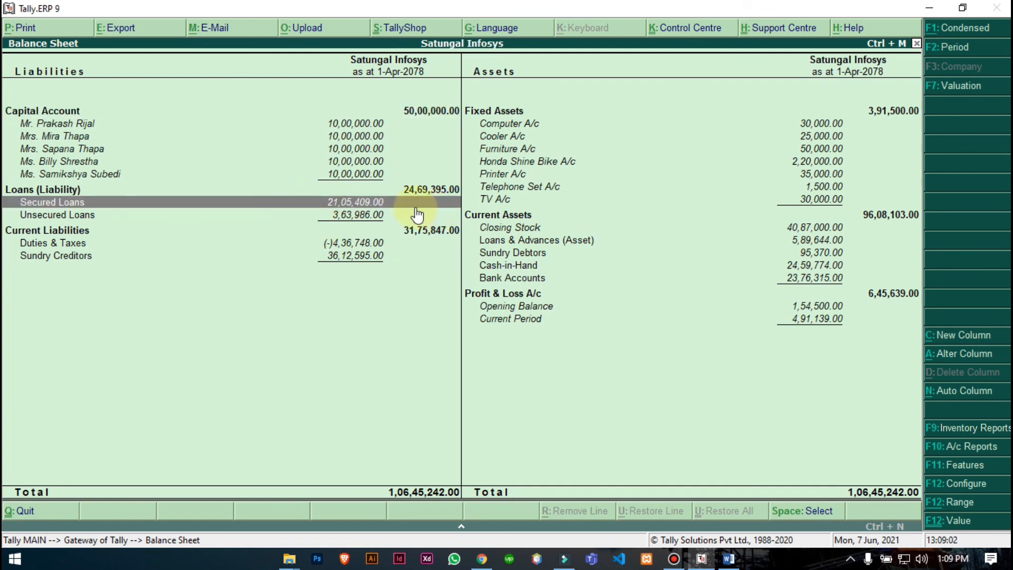
{"action": "double_click", "coordinate": [383, 211]}
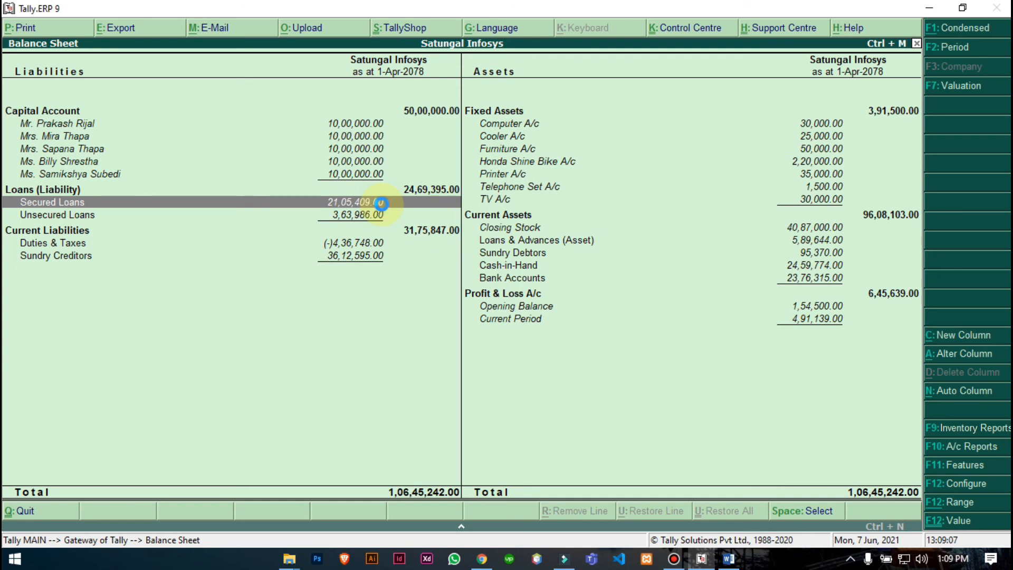
{"action": "double_click", "coordinate": [381, 210]}
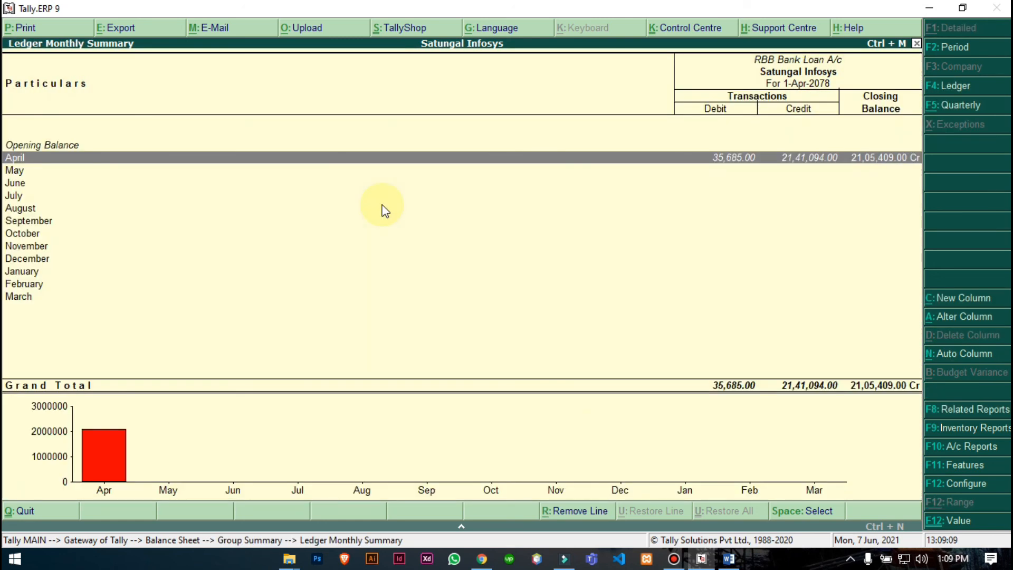
{"action": "key", "text": "Return"}
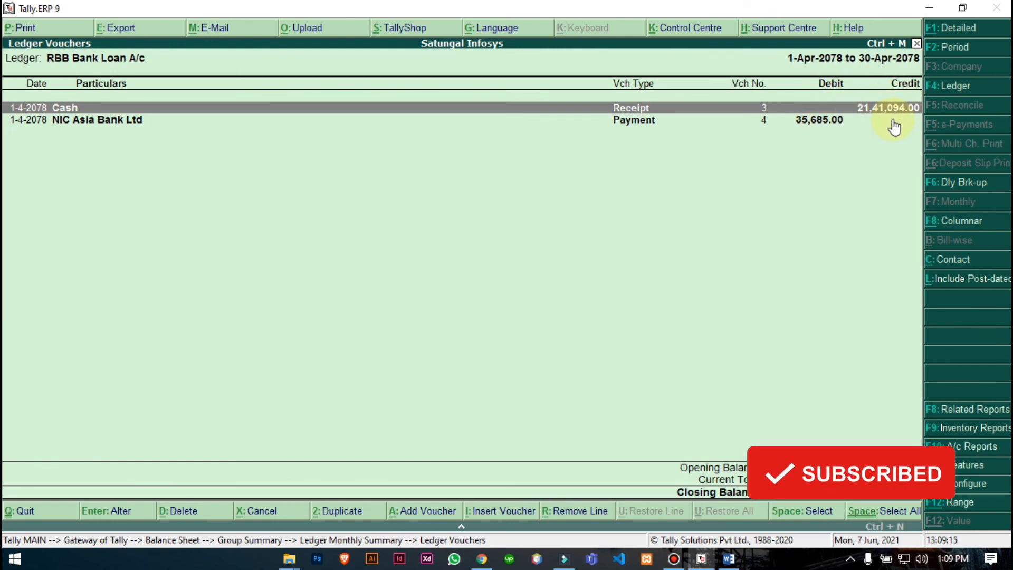
{"action": "key", "text": "Down"}
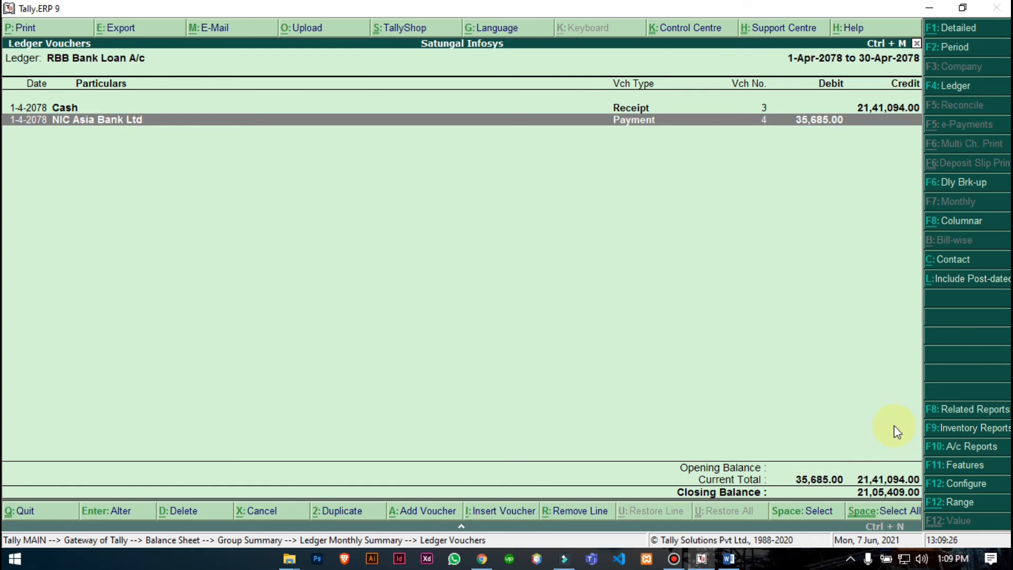
{"action": "key", "text": "Escape"}
{"action": "key", "text": "Escape"}
{"action": "key", "text": "Escape"}
{"action": "key", "text": "Down"}
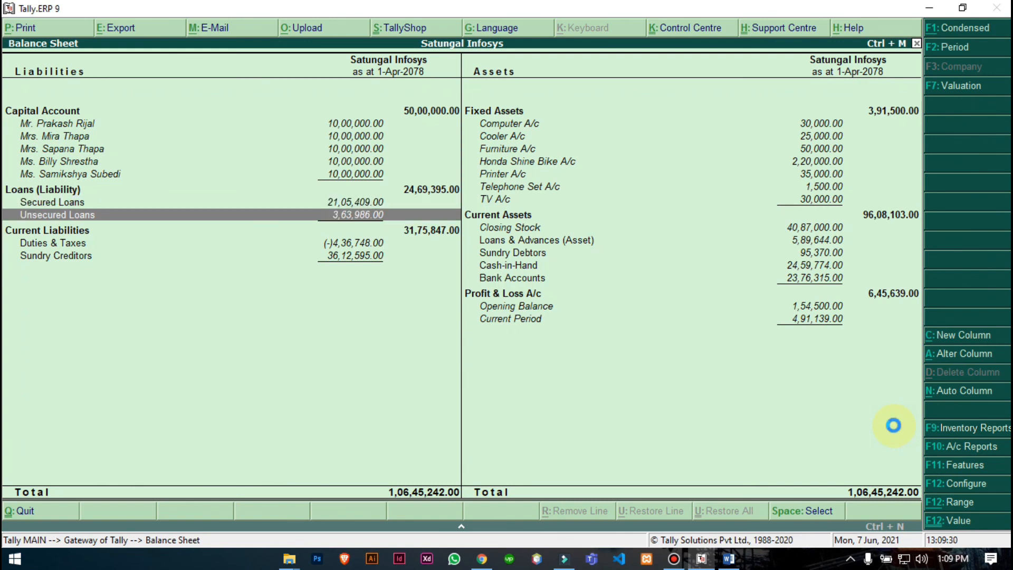
{"action": "key", "text": "Return"}
{"action": "key", "text": "Return"}
{"action": "key", "text": "Return"}
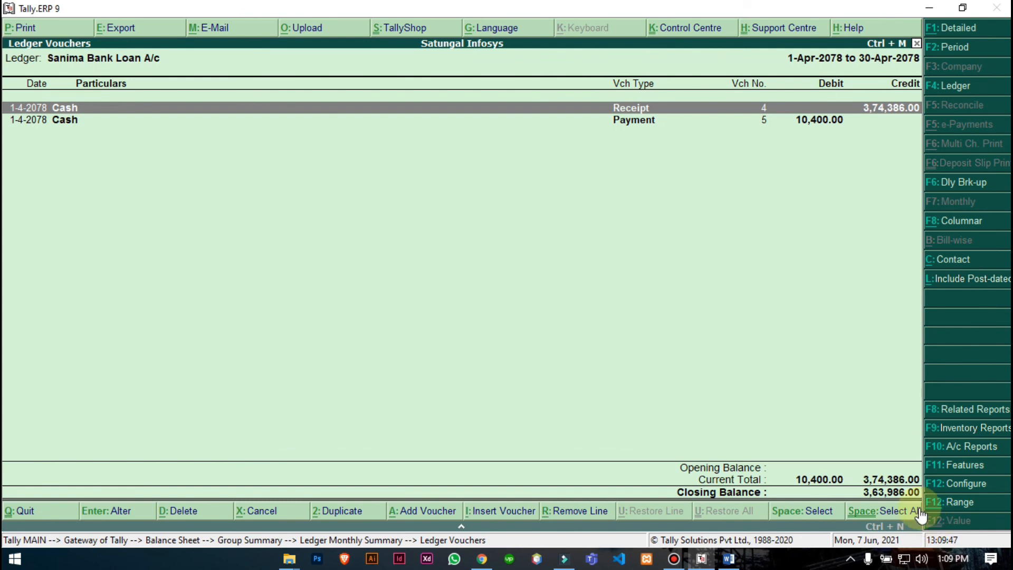
{"action": "key", "text": "Escape"}
{"action": "key", "text": "Escape"}
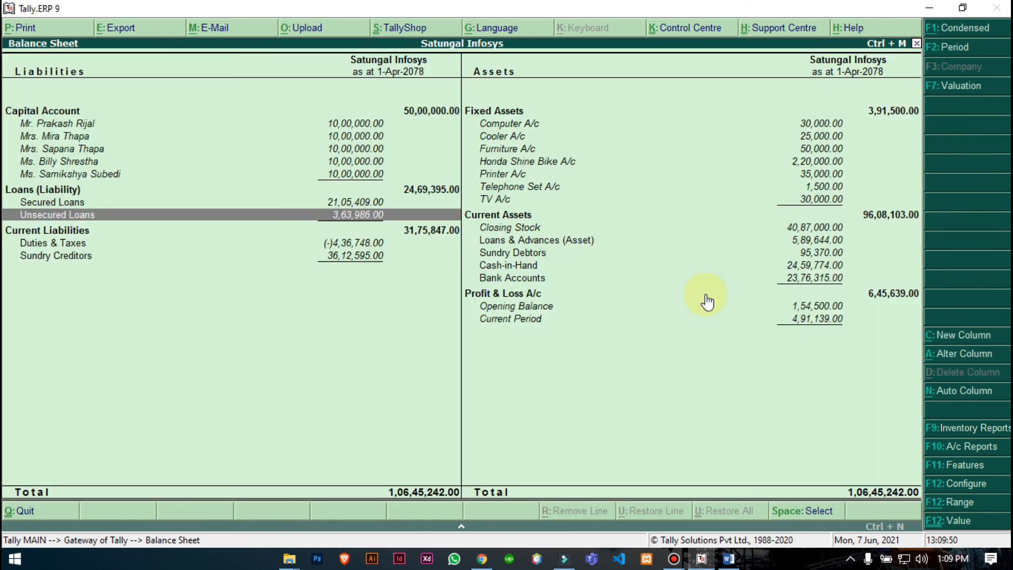
{"action": "key", "text": "Down"}
{"action": "key", "text": "Right"}
{"action": "key", "text": "Down"}
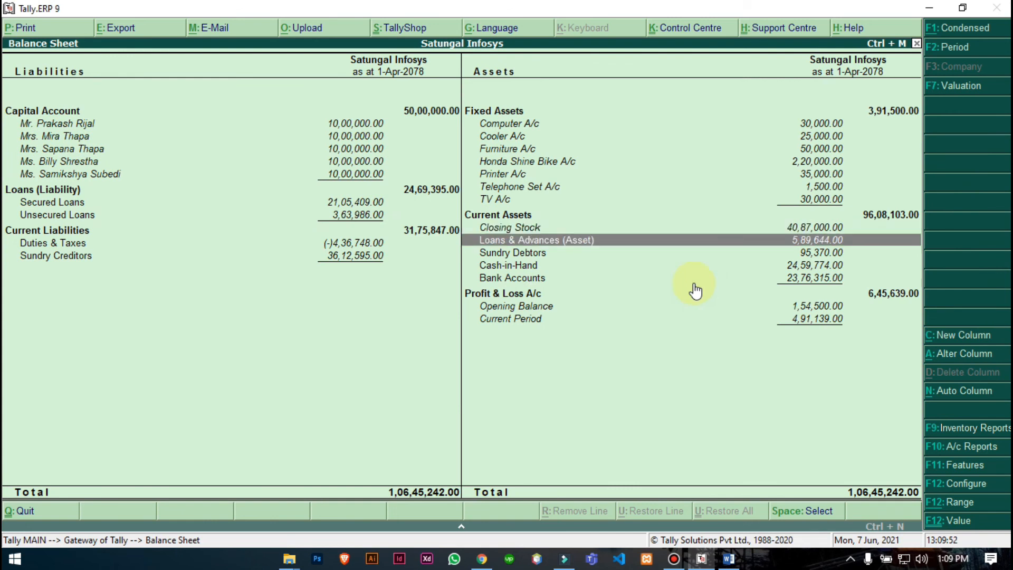
{"action": "left_click", "coordinate": [605, 238]}
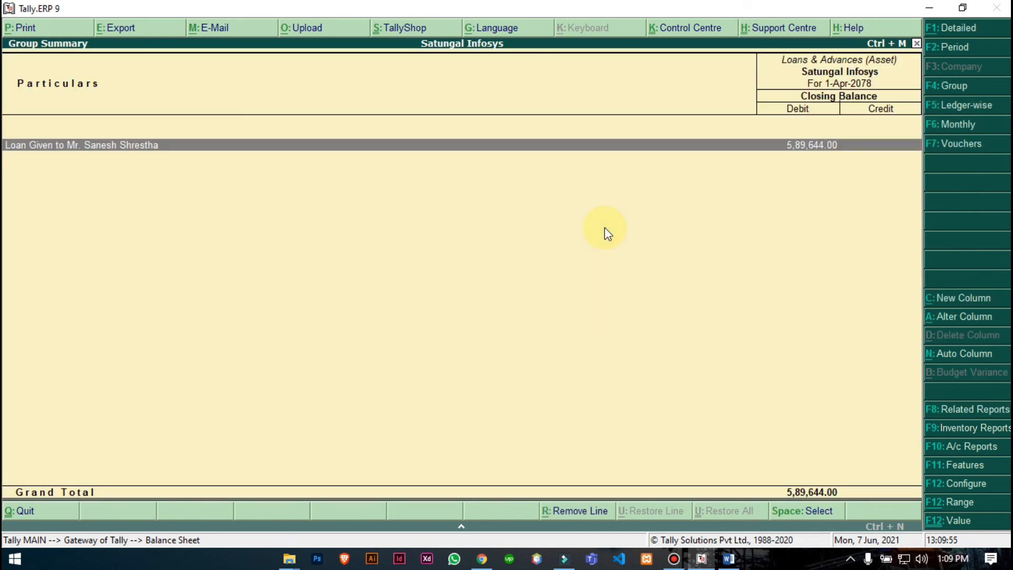
{"action": "left_click", "coordinate": [606, 232]}
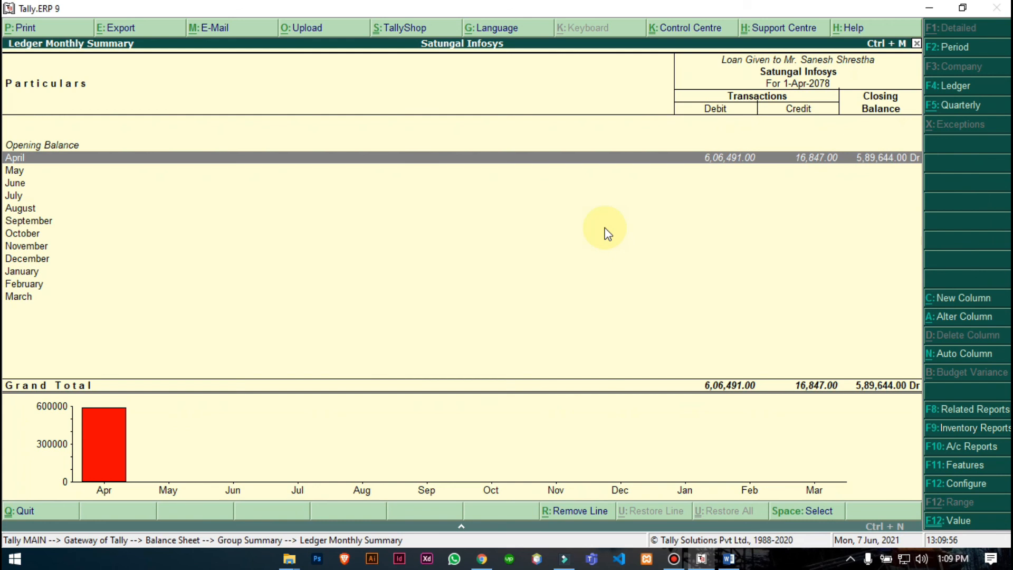
{"action": "key", "text": "Return"}
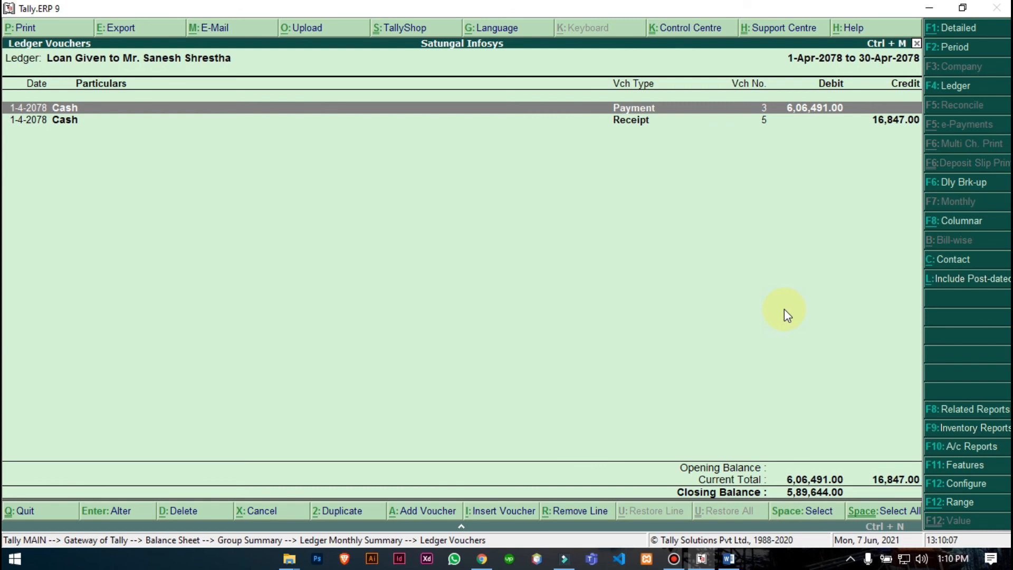
{"action": "key", "text": "Escape"}
{"action": "key", "text": "Escape"}
{"action": "key", "text": "Escape"}
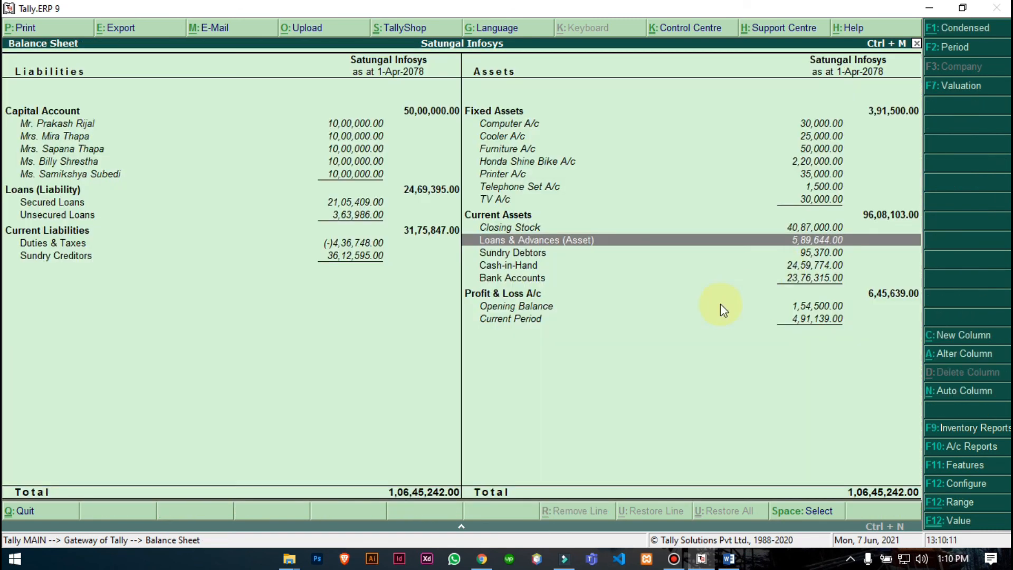
{"action": "key", "text": "Down"}
{"action": "key", "text": "Down"}
{"action": "key", "text": "Down"}
{"action": "key", "text": "Down"}
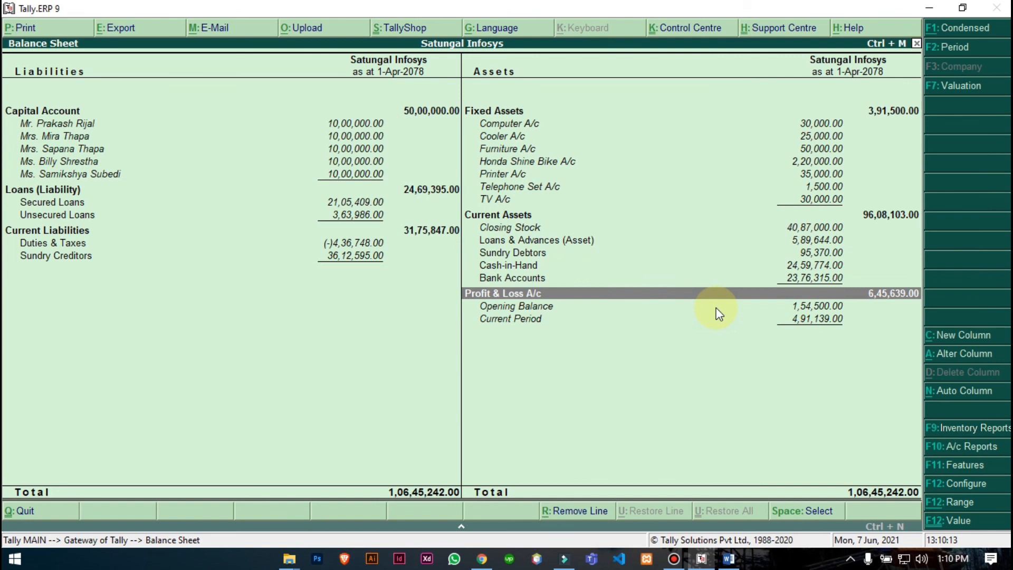
- Open the Profit & Loss A/c and review the Indirect Expenses breakdown, including Sanima loan interest
{"action": "key", "text": "Return"}
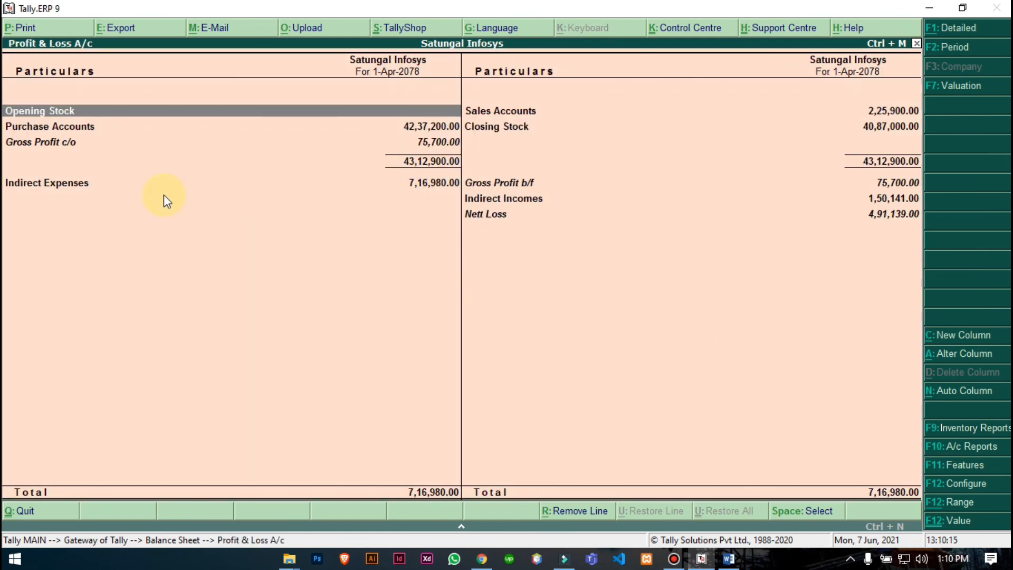
{"action": "key", "text": "Down"}
{"action": "key", "text": "Down"}
{"action": "key", "text": "Down"}
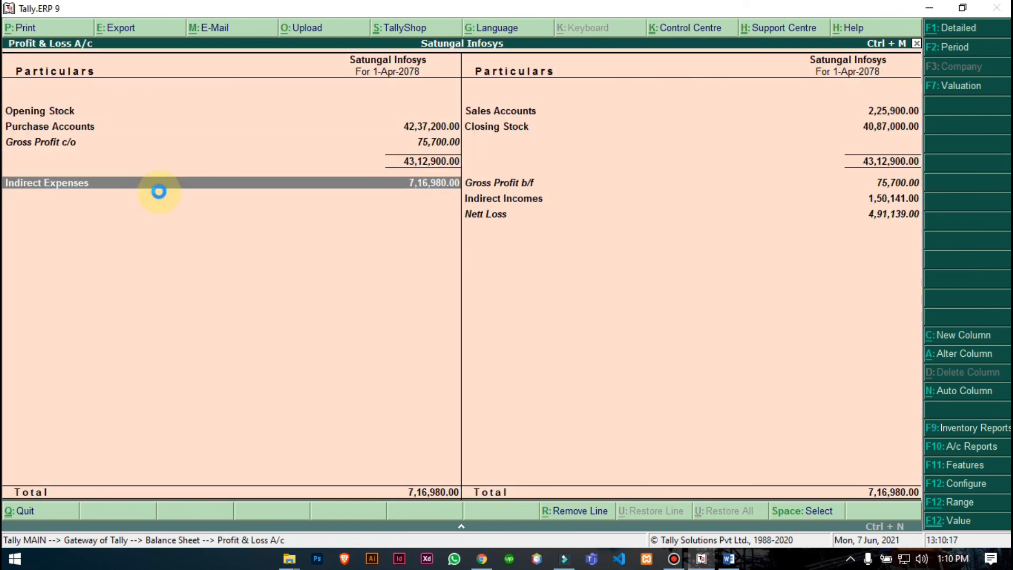
{"action": "key", "text": "Return"}
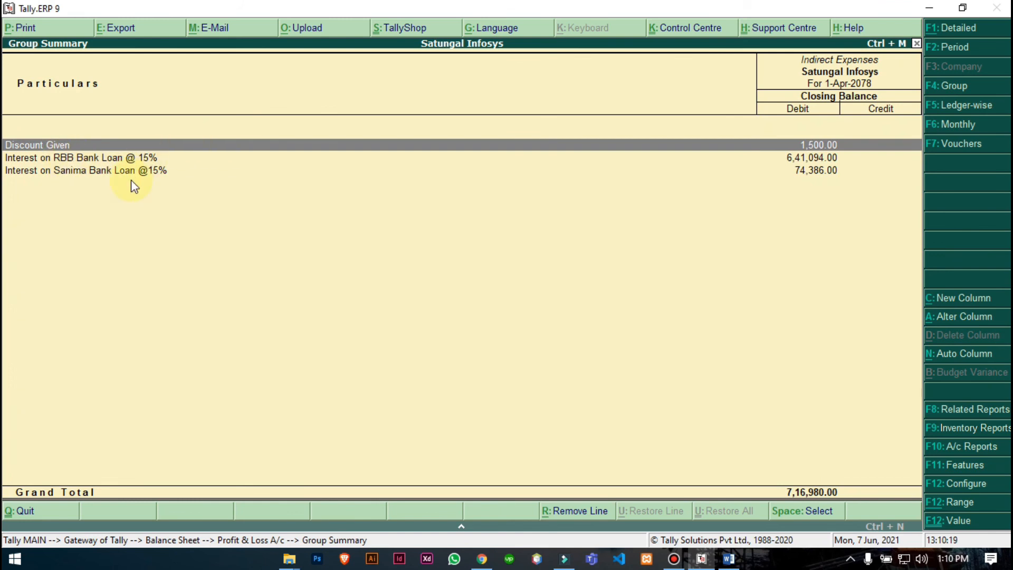
{"action": "key", "text": "Down"}
{"action": "key", "text": "Down"}
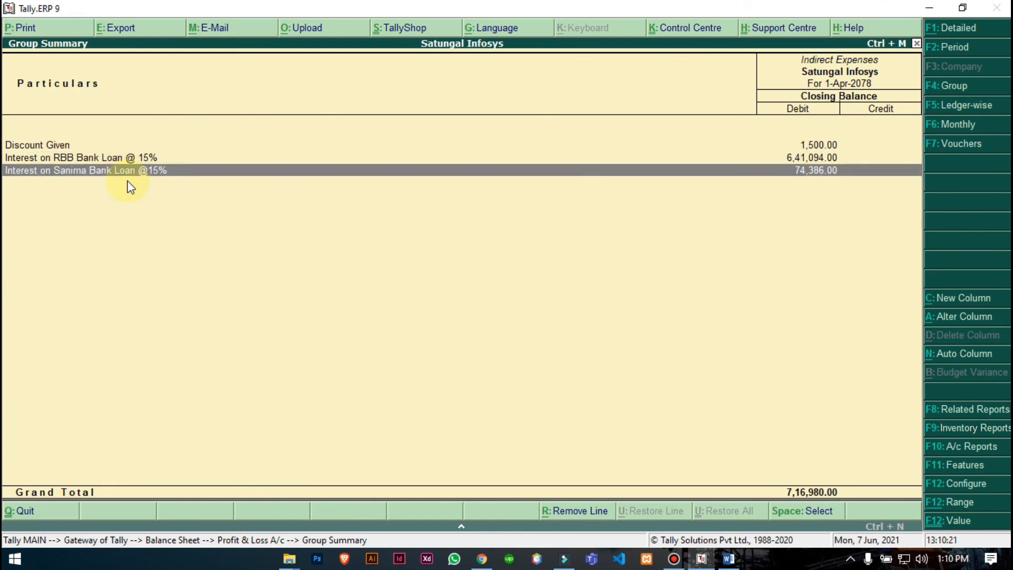
- Return to Profit & Loss and drill into Indirect Incomes, totalling 1,50,141
{"action": "right_click", "coordinate": [126, 180]}
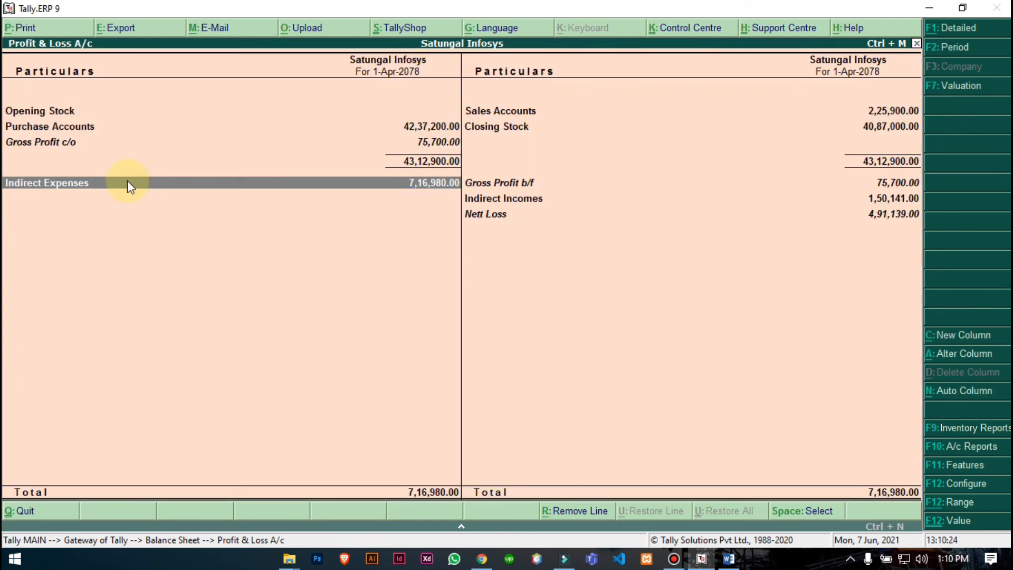
{"action": "key", "text": "Right"}
{"action": "key", "text": "Return"}
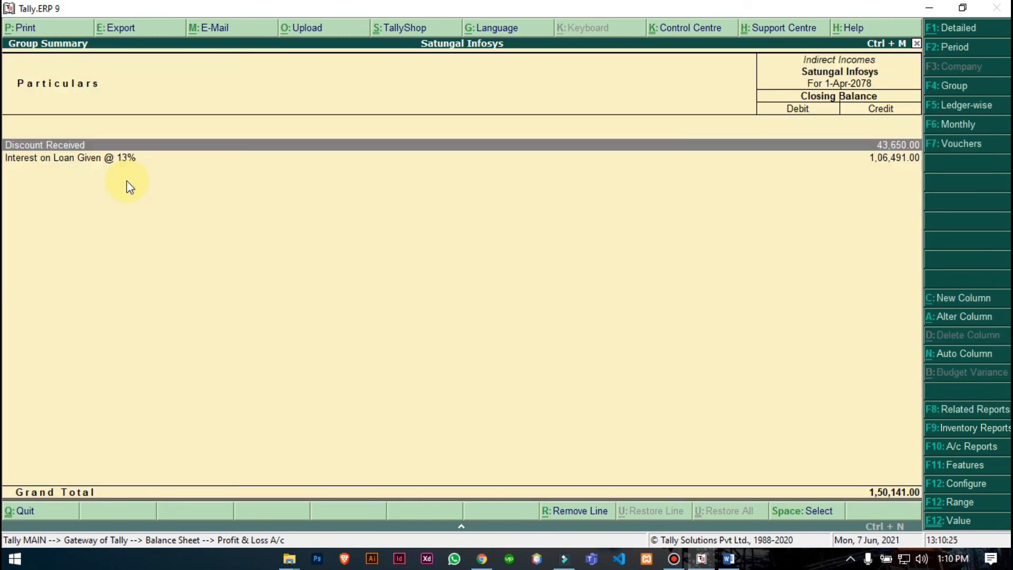